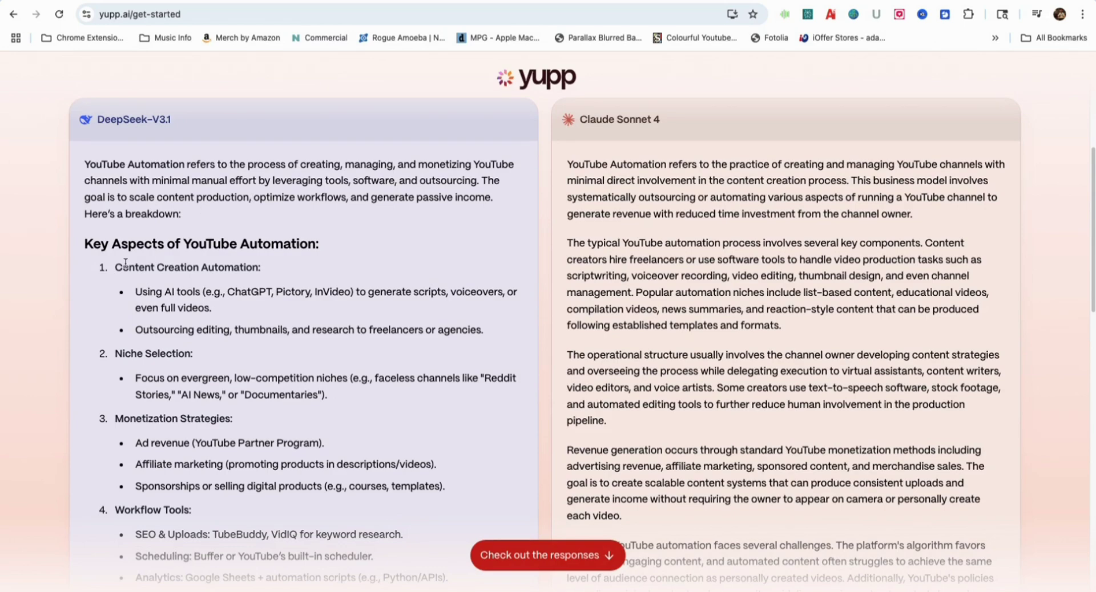
Read both YouTube Automation answers, mark the DeepSeek-V3.1 response as preferred, and send feedback with Style as the reason.
scroll(214, 437, down, 6)
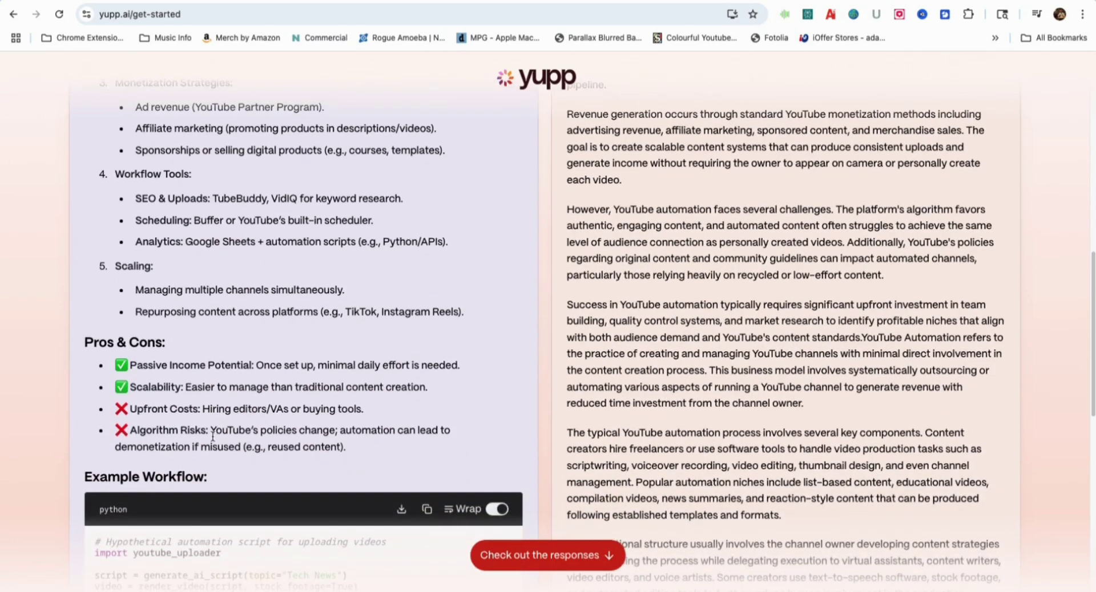
scroll(214, 437, down, 4)
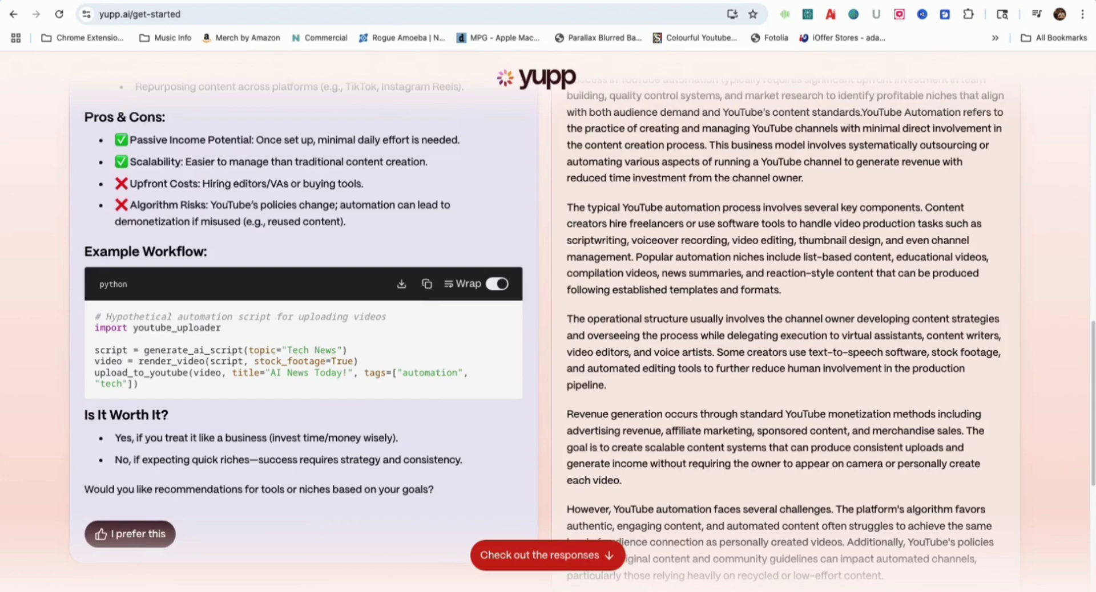
click(575, 554)
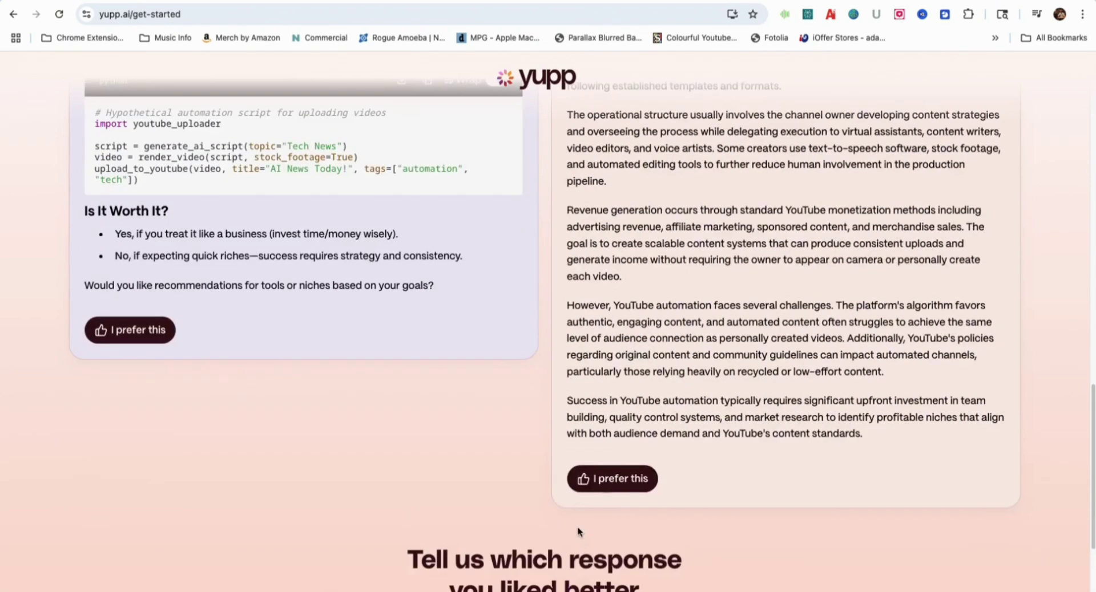
click(151, 333)
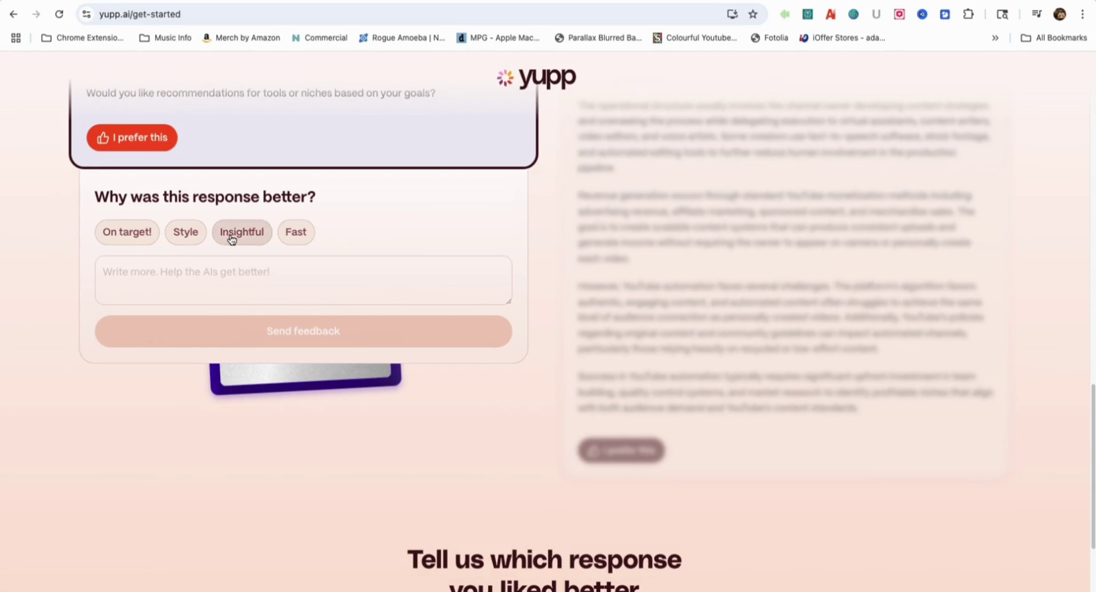
click(181, 240)
click(329, 332)
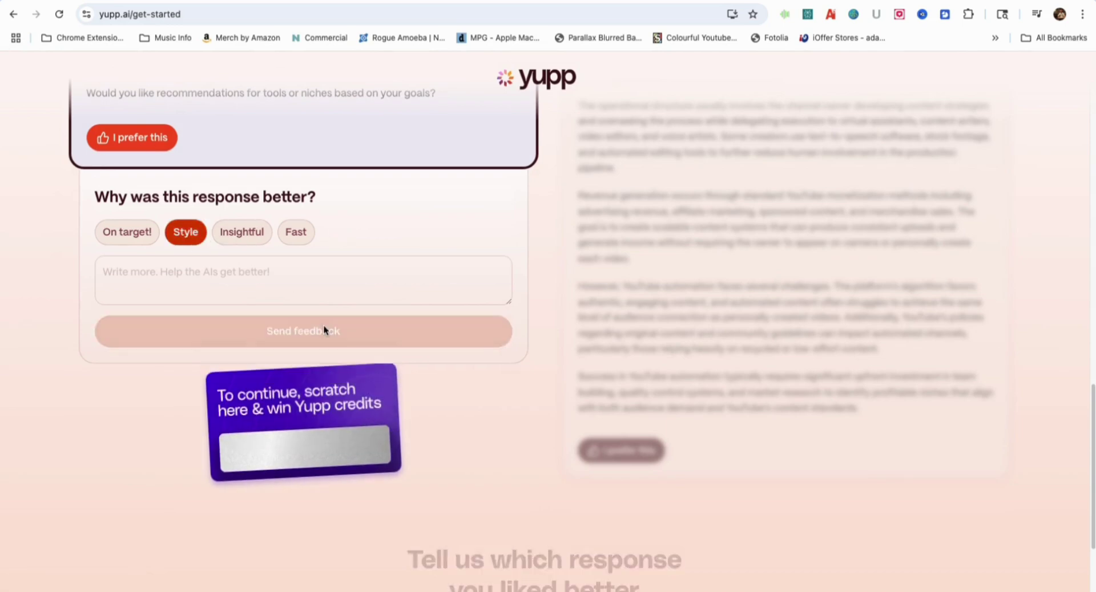
Scratch the reward card for Yupp credits and continue to the home page.
mouse_move(556, 341)
mouse_down()
mouse_move(580, 321)
mouse_move(487, 328)
mouse_move(576, 313)
mouse_up()
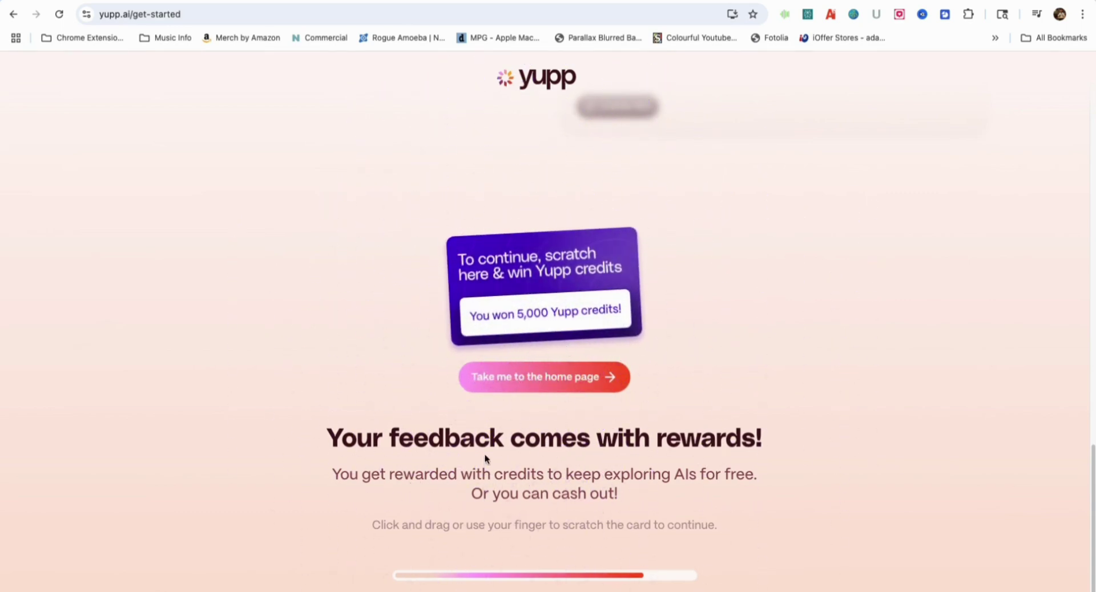
click(539, 388)
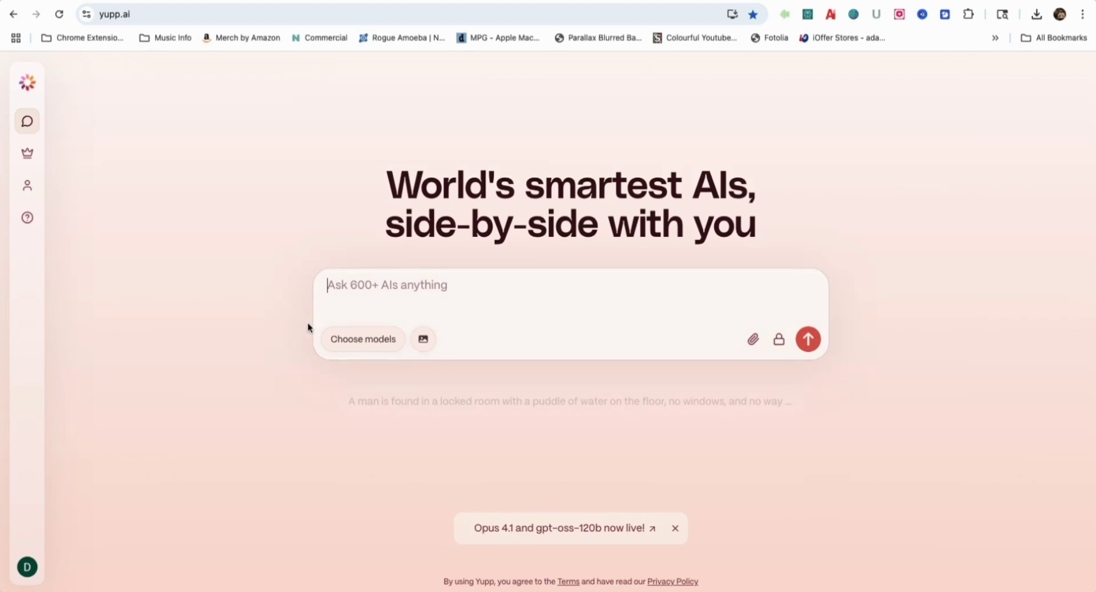
Examine the model picker, expanding it to all available AI model families and their providers.
click(376, 346)
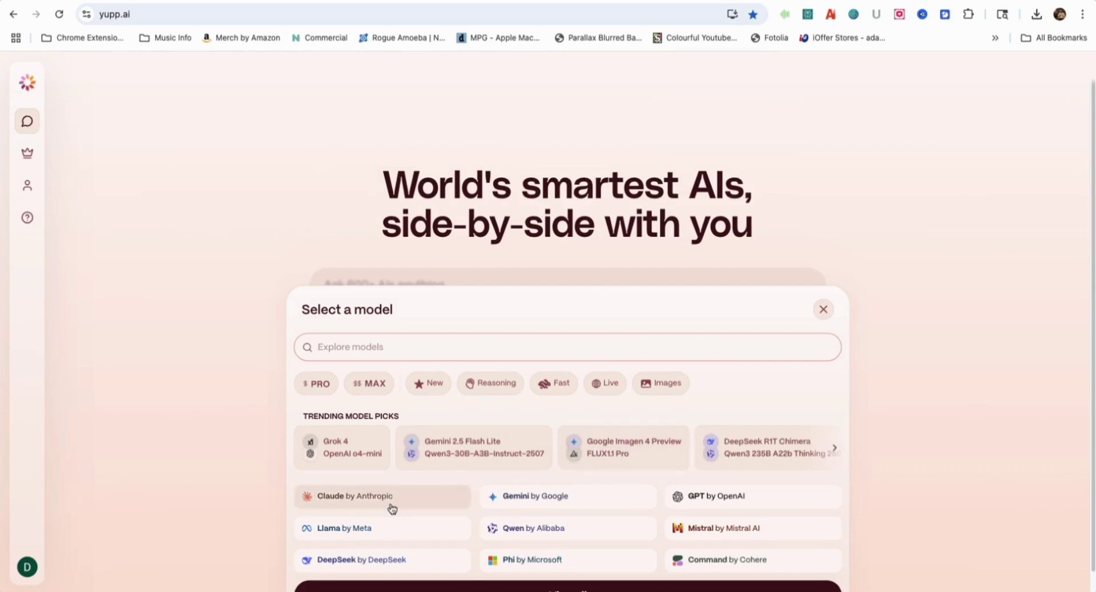
scroll(389, 509, down, 1)
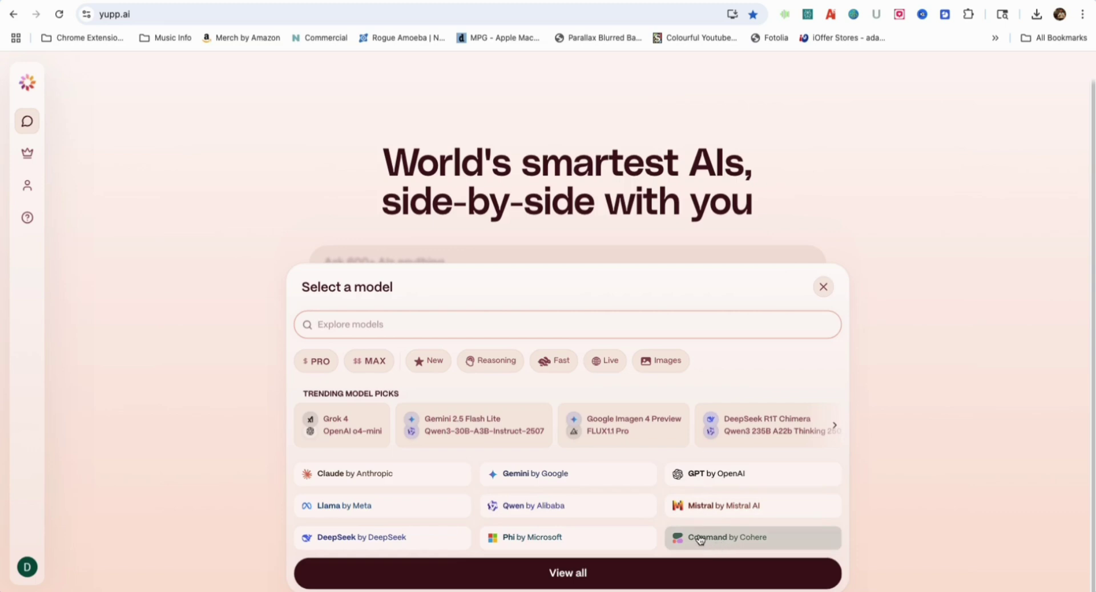
click(579, 574)
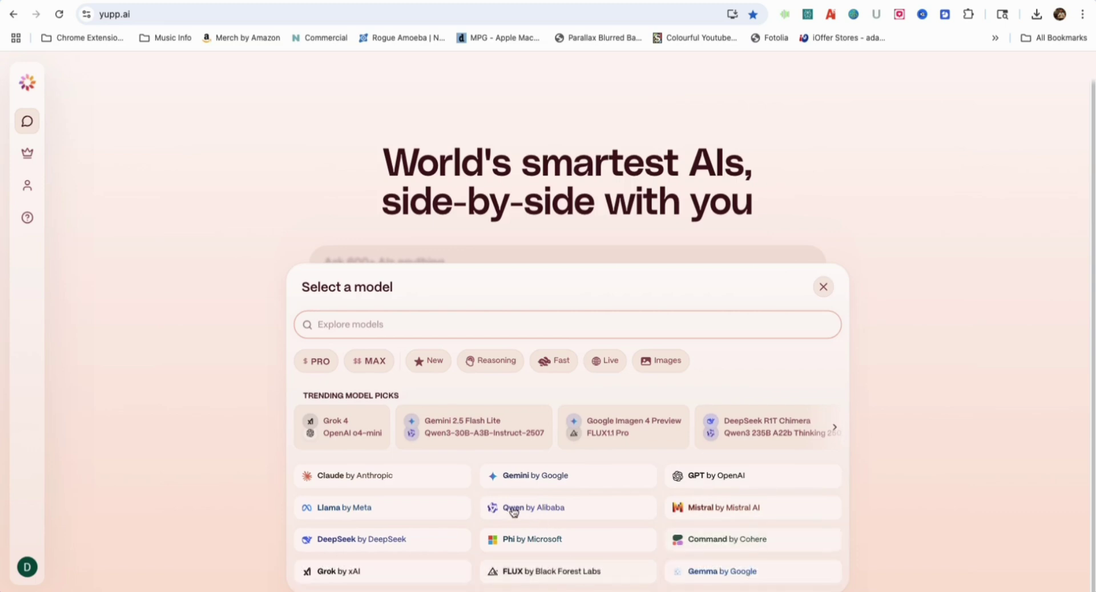
scroll(514, 514, down, 1)
scroll(511, 511, down, 4)
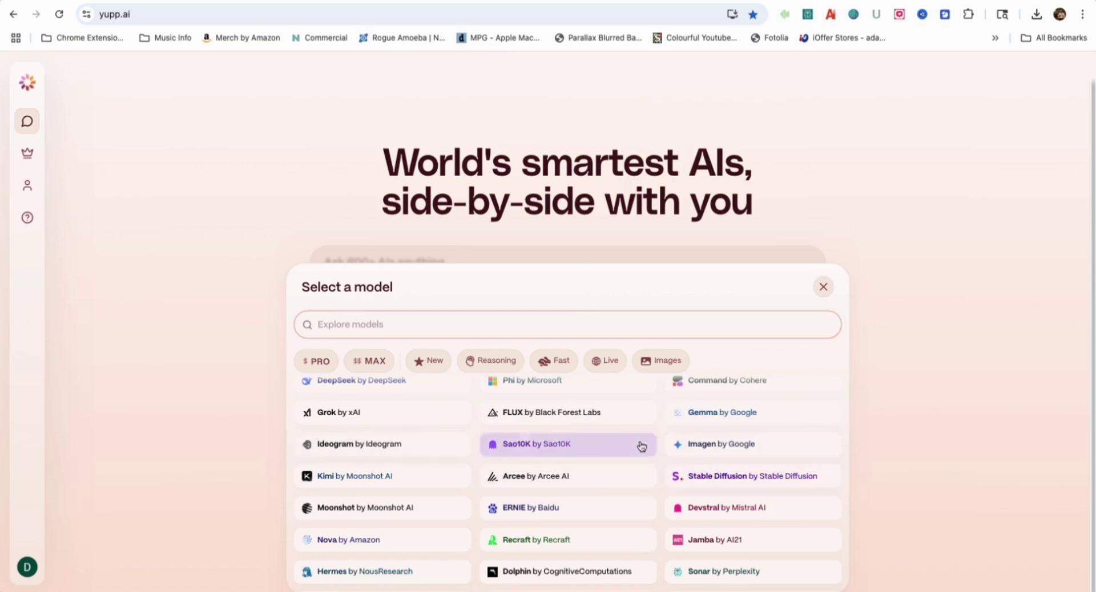
scroll(710, 485, down, 3)
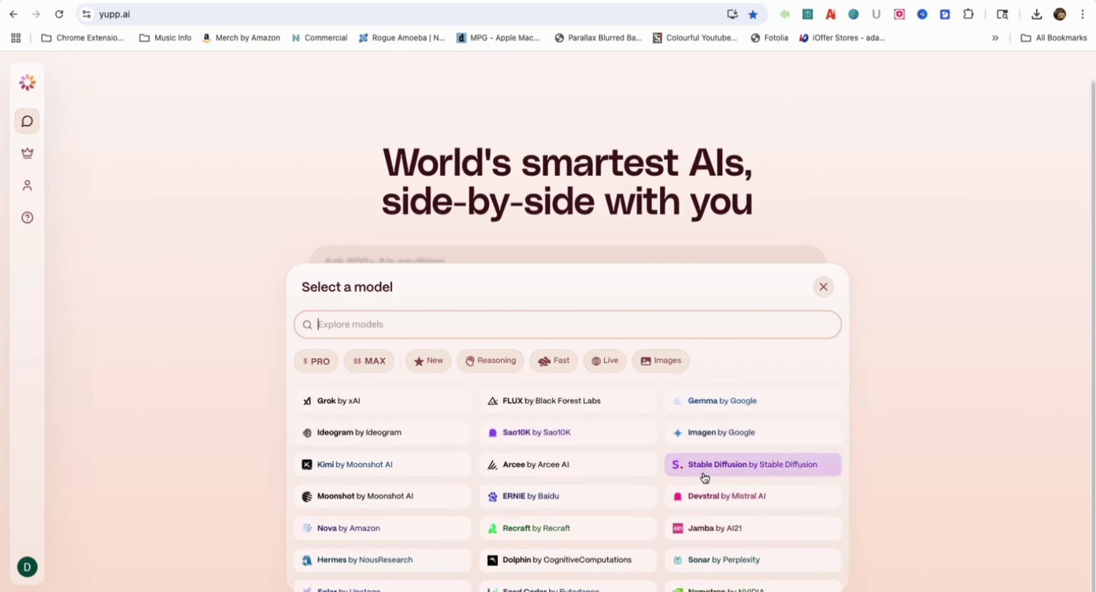
scroll(624, 479, down, 4)
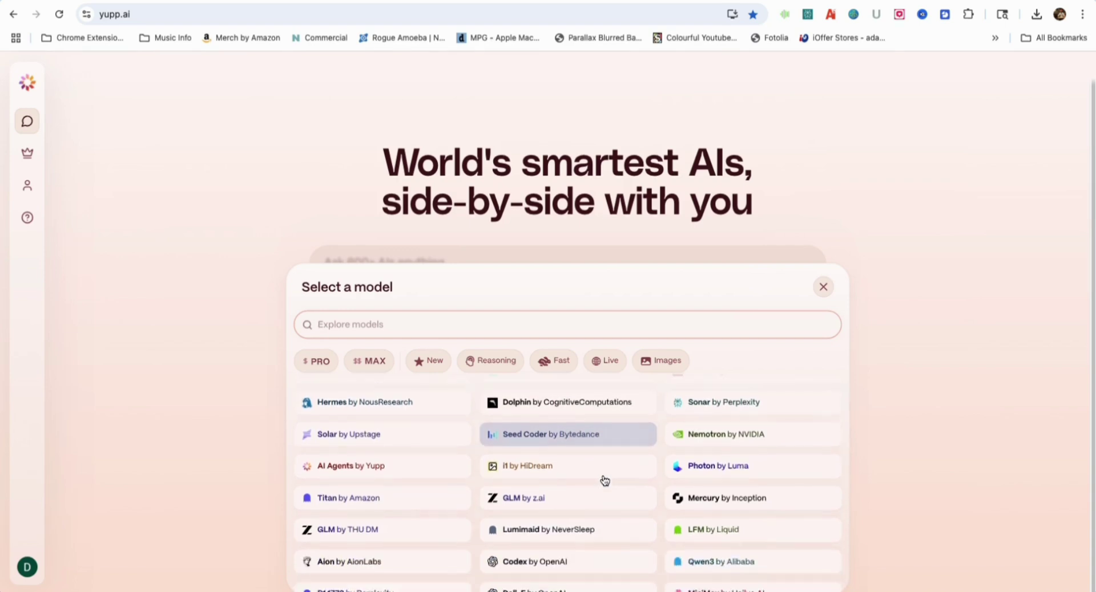
scroll(605, 481, down, 6)
scroll(597, 468, up, 1)
scroll(593, 473, down, 3)
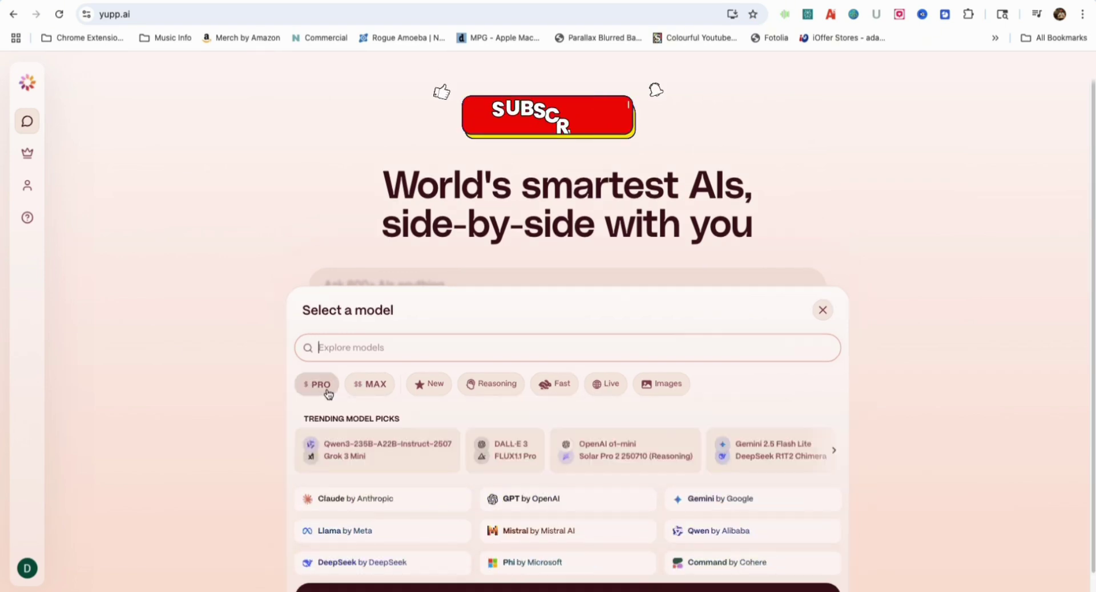
Choose Claude Sonnet 4 (Thinking) from the Claude models as the first model for the chat.
click(367, 498)
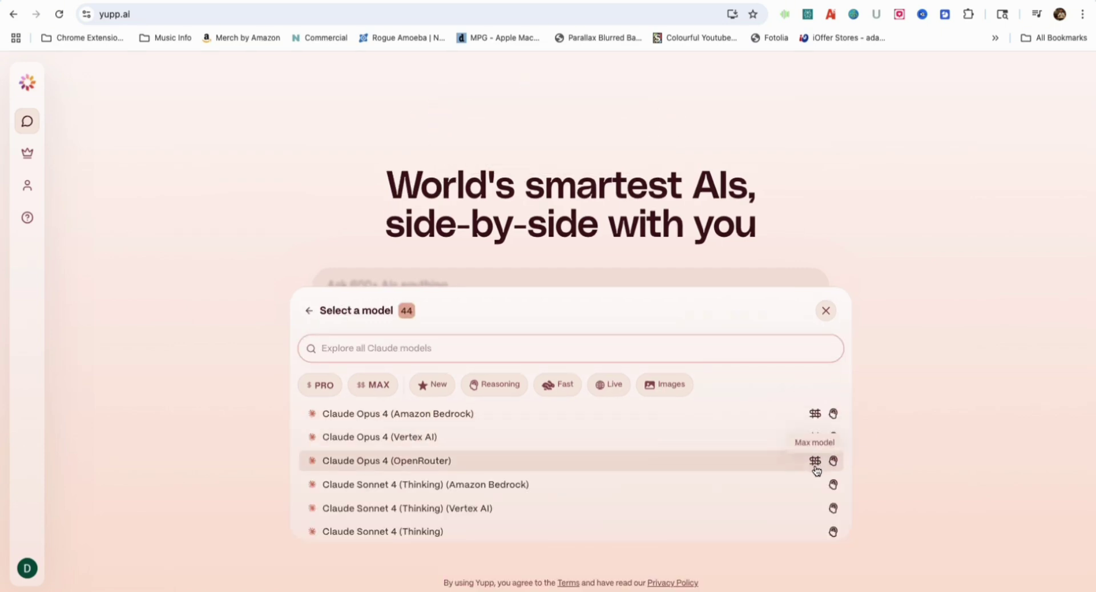
scroll(693, 458, down, 1)
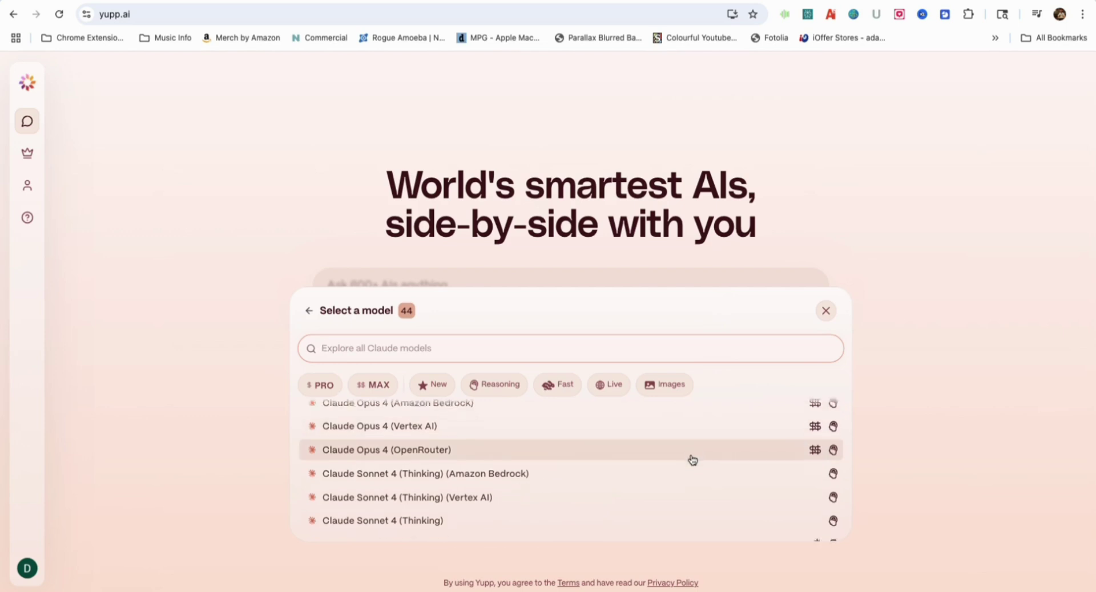
mouse_move(831, 486)
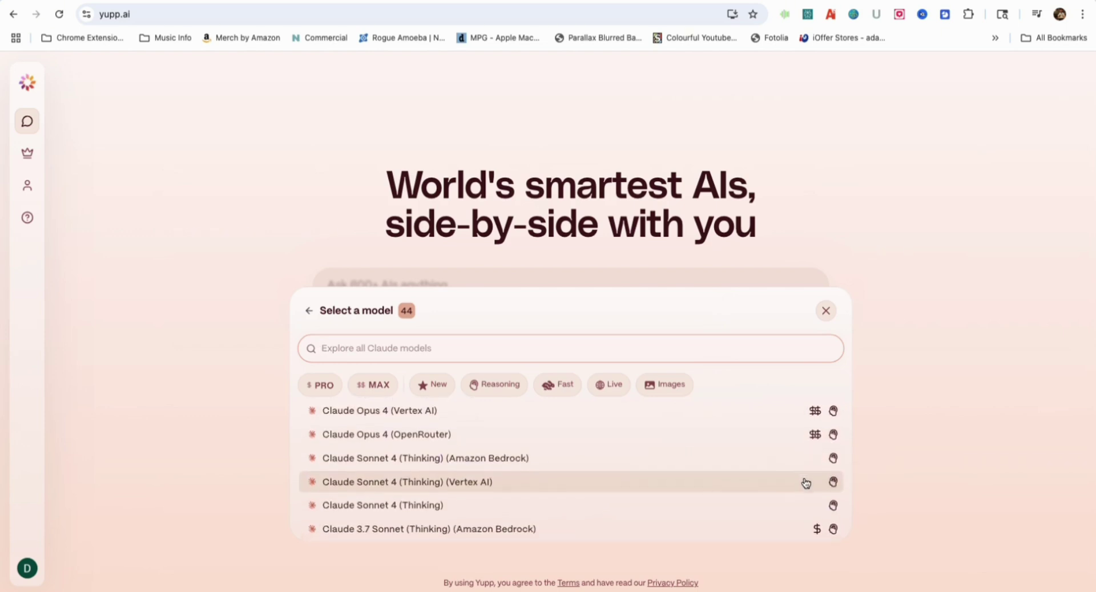
click(516, 462)
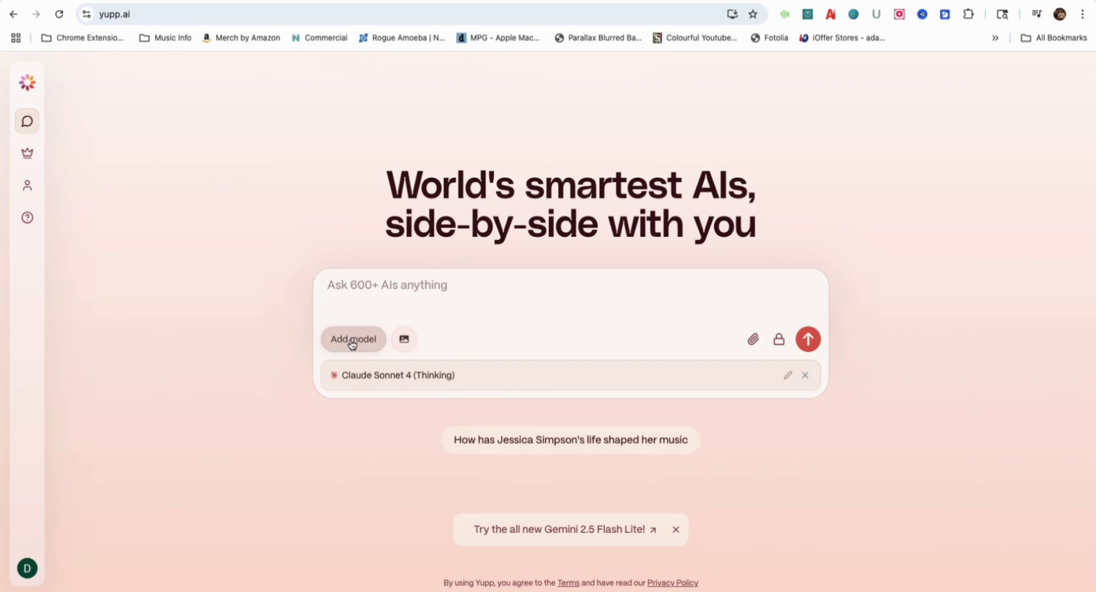
Add Gemini 2.5 Flash Lite from the Gemini models as the second model for the chat.
click(352, 342)
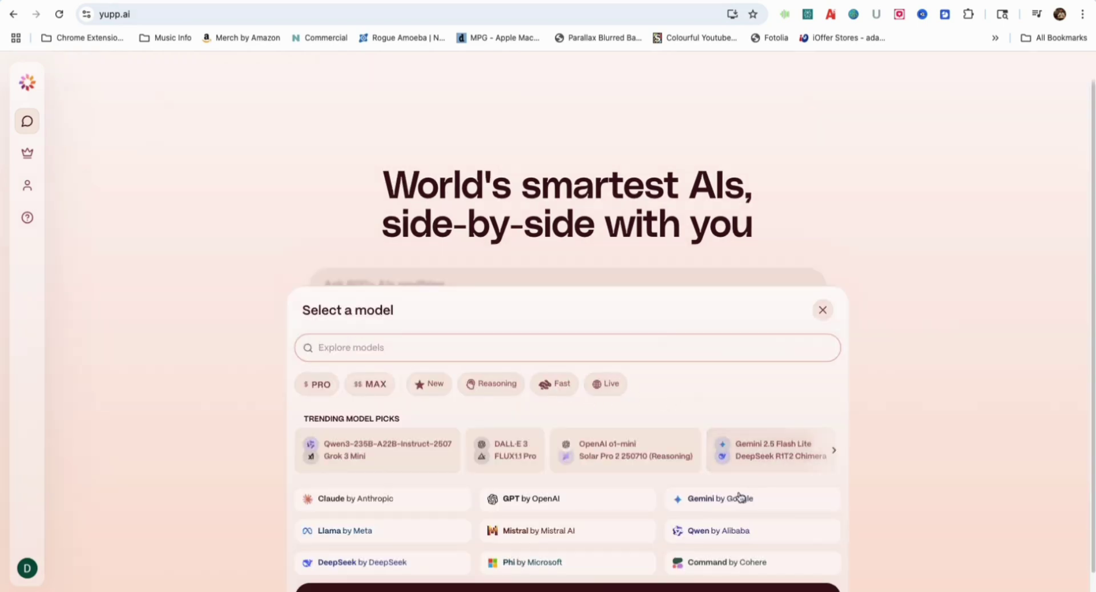
click(724, 505)
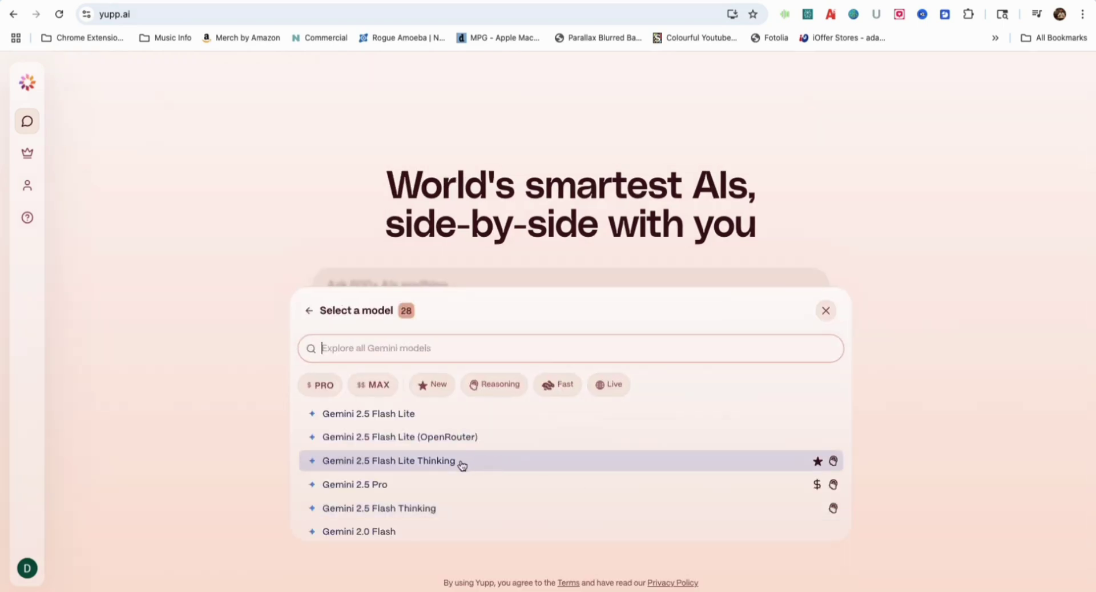
click(402, 414)
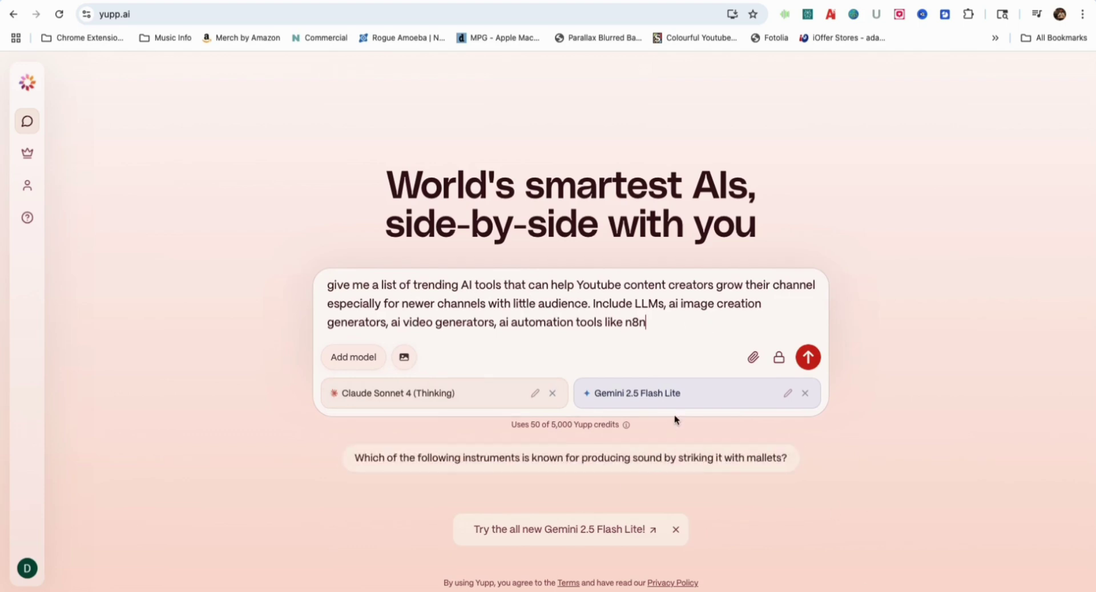
Submit the prompt asking for trending AI tools that help newer YouTube channels grow, including automation tools like n8n, and compare both responses.
click(808, 357)
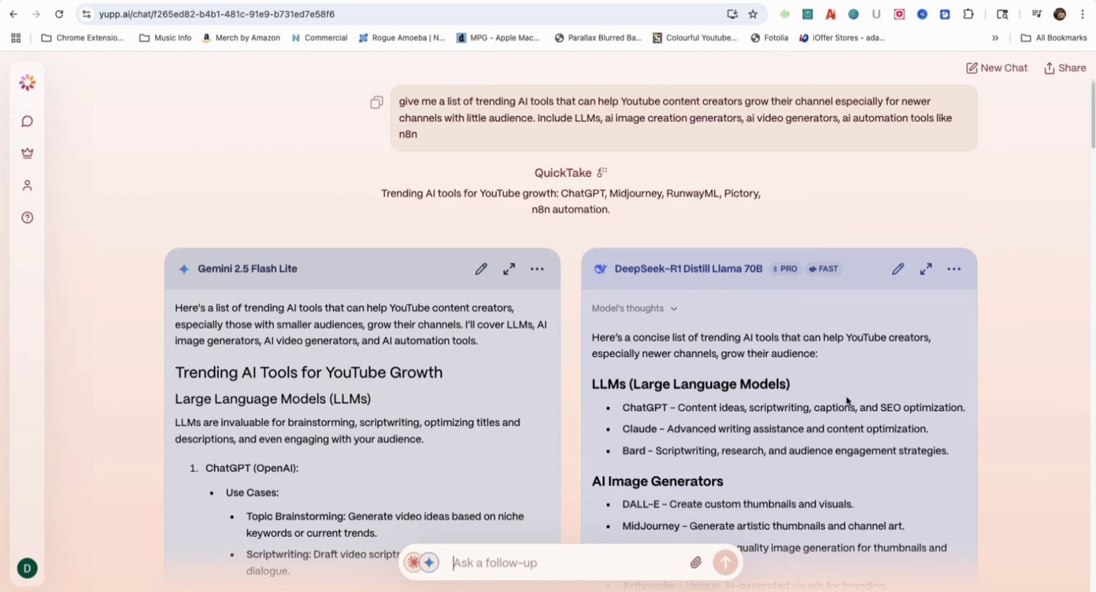
scroll(831, 348, down, 15)
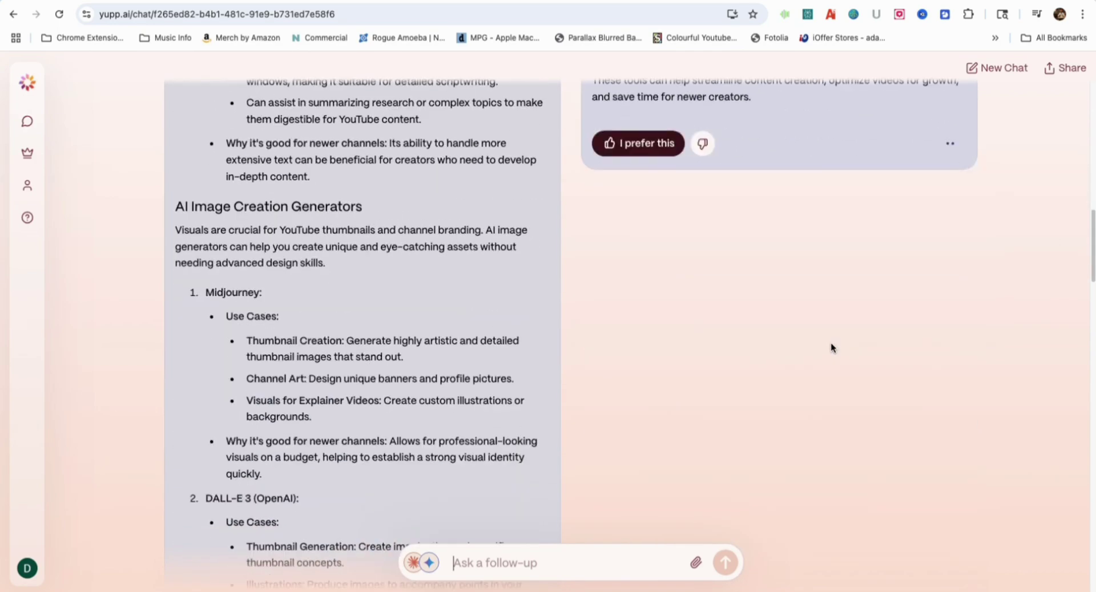
scroll(832, 346, down, 20)
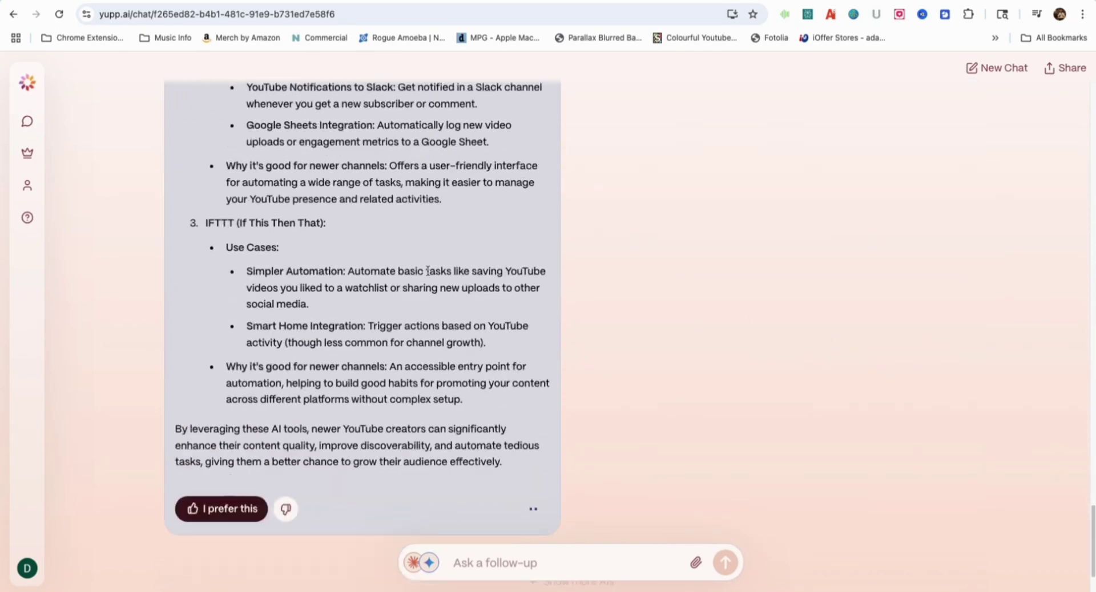
scroll(427, 272, up, 20)
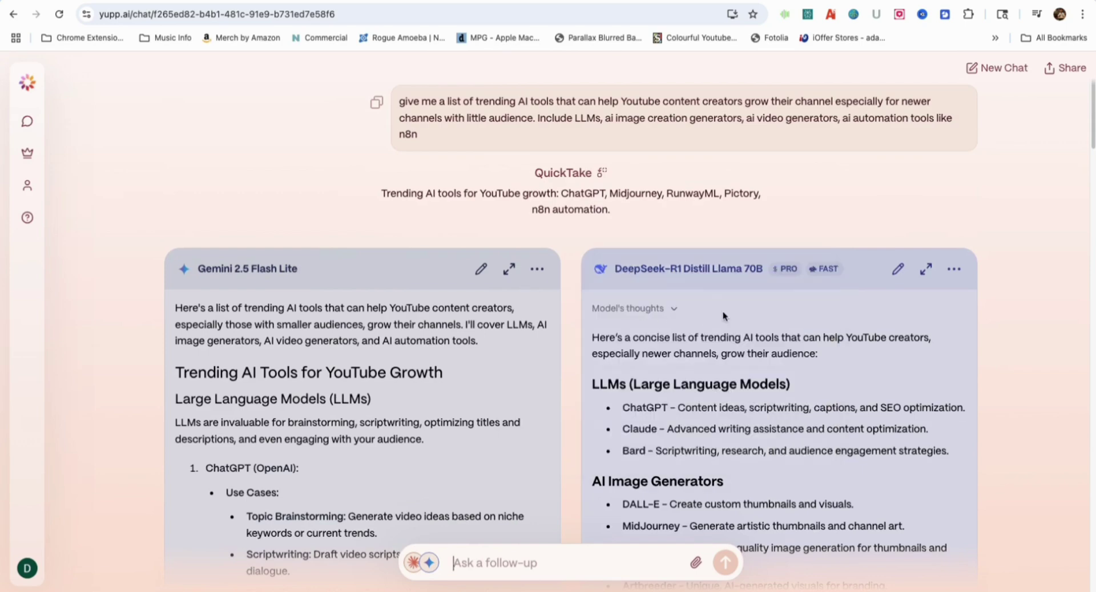
Mark the Gemini 2.5 Flash Lite response as preferred and send feedback rating it On target! and the DeepSeek response Not detailed.
scroll(433, 289, down, 15)
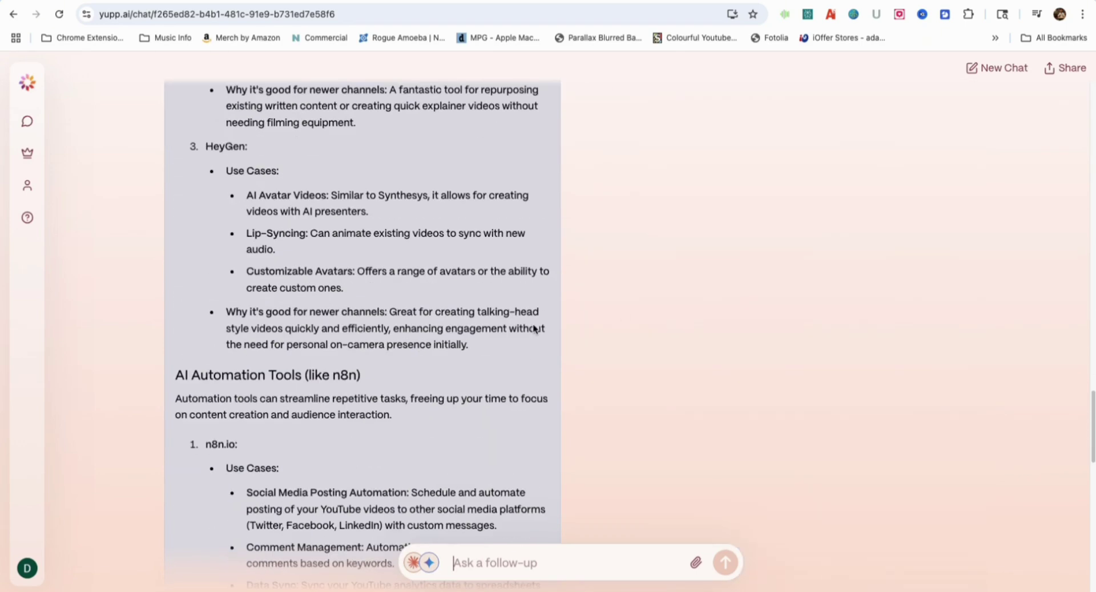
scroll(534, 329, down, 10)
click(220, 392)
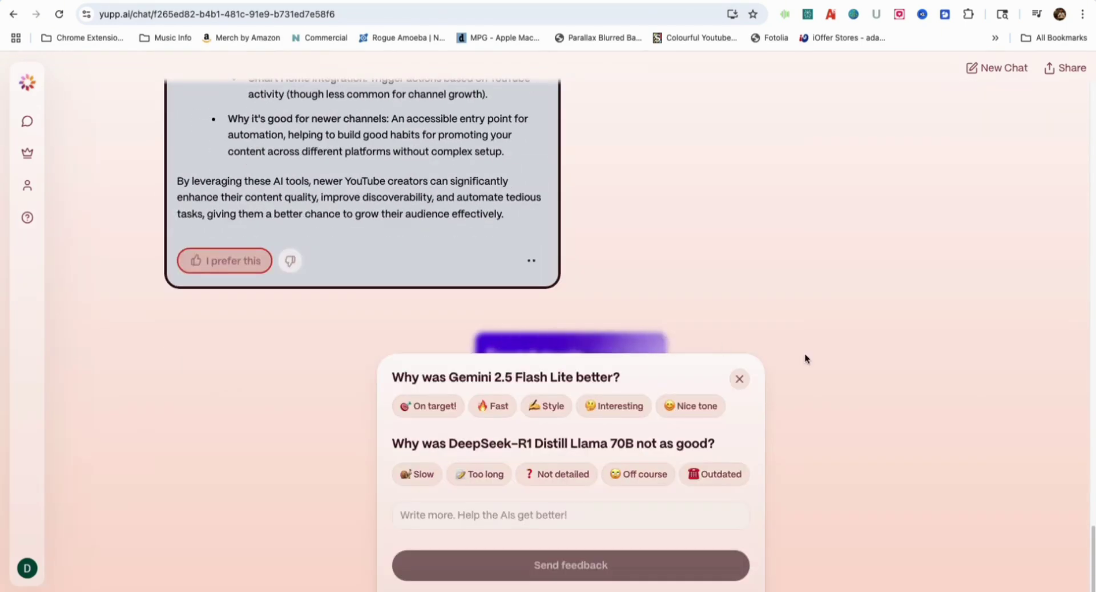
click(412, 407)
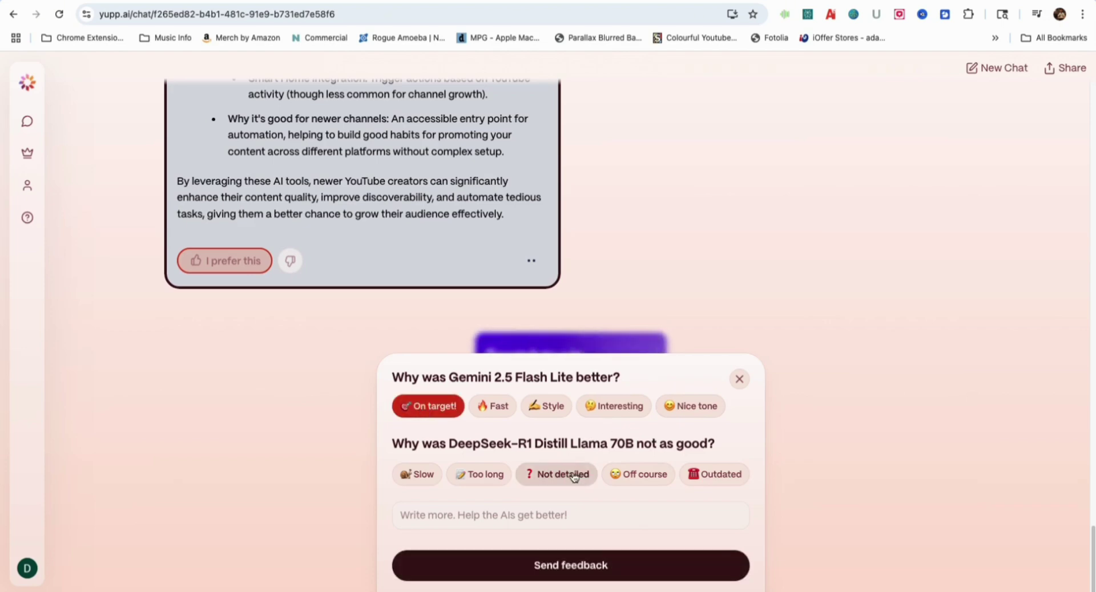
scroll(766, 289, up, 15)
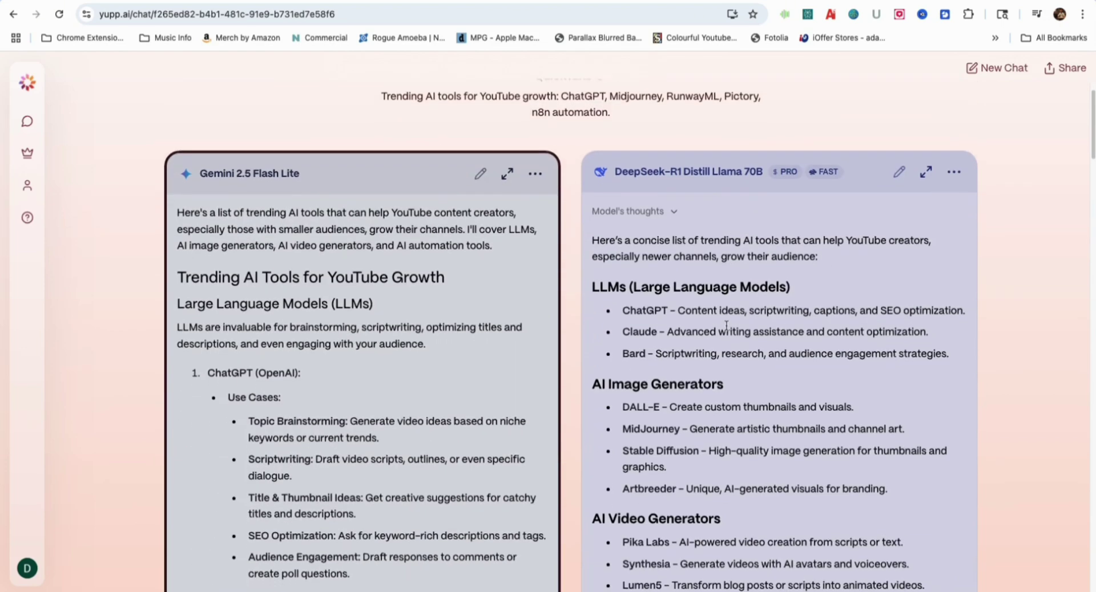
scroll(684, 306, down, 8)
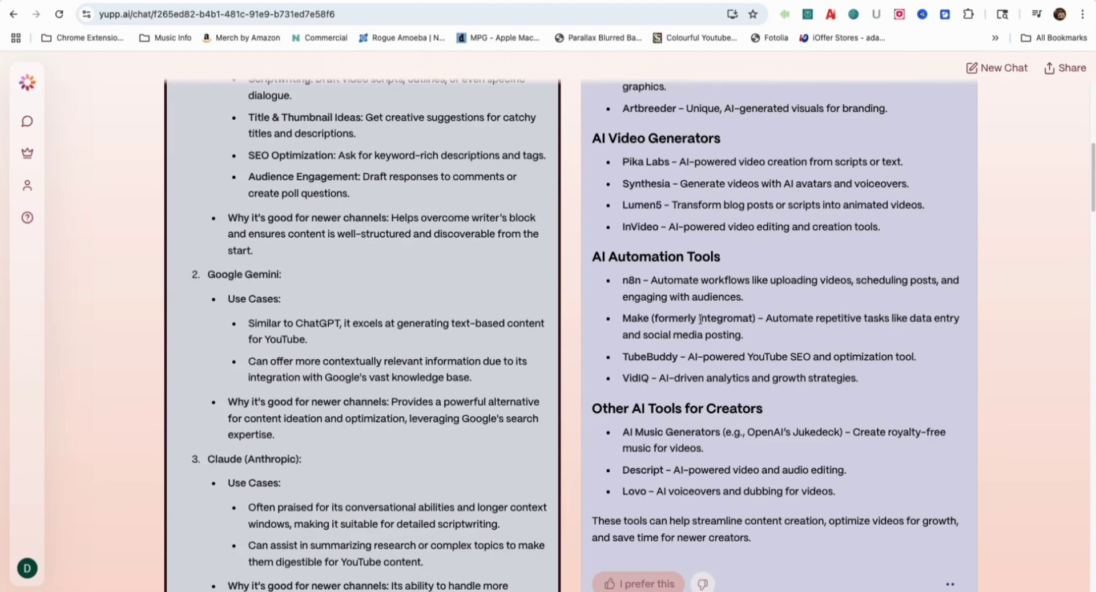
scroll(690, 322, down, 10)
click(528, 473)
click(567, 565)
Scratch the card below the preferred response for Yupp credits and open the account profile.
click(570, 458)
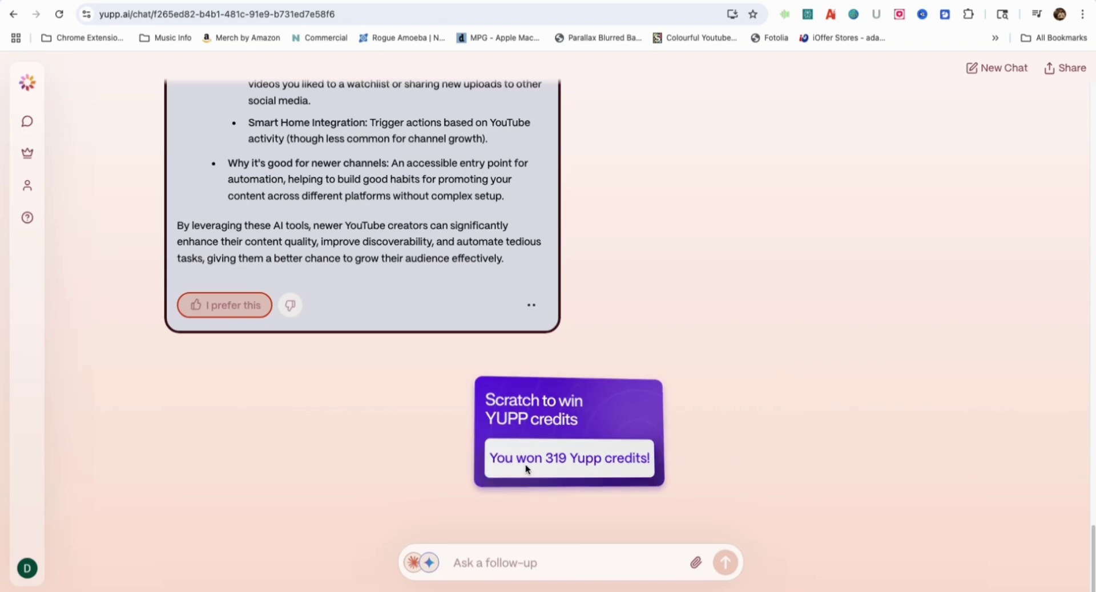
click(28, 567)
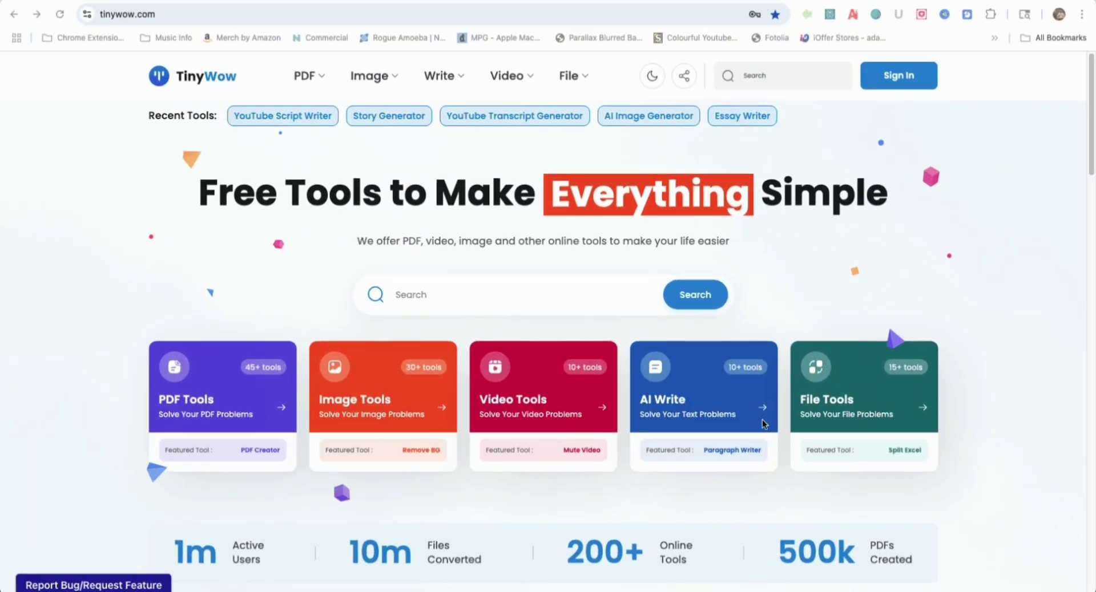
Show the AI Write category among TinyWow's most popular tools and open the YouTube Script Writer.
scroll(761, 422, down, 6)
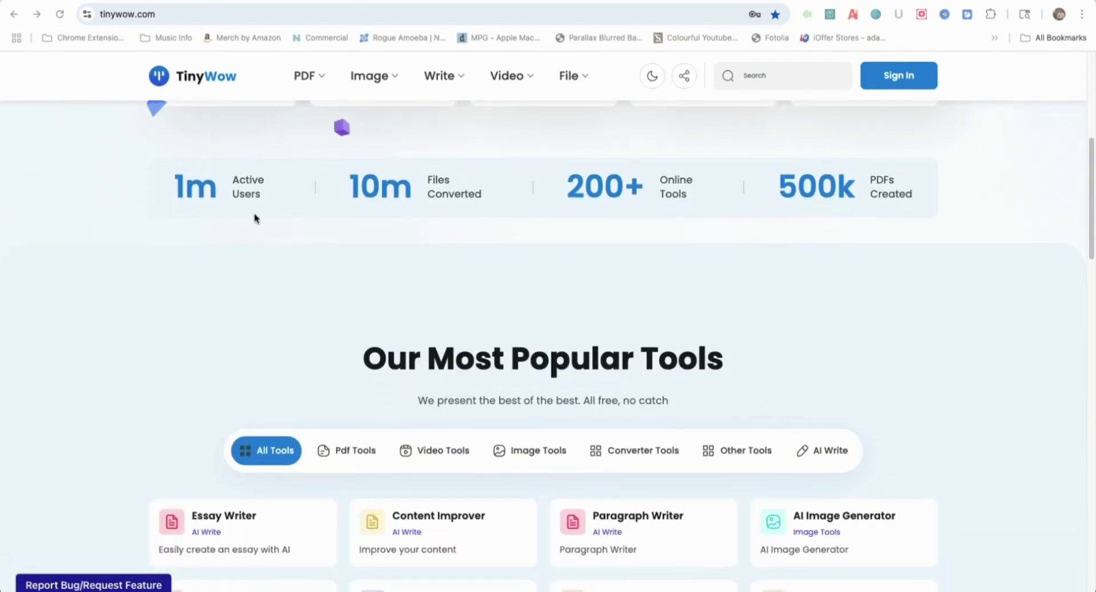
scroll(519, 291, down, 4)
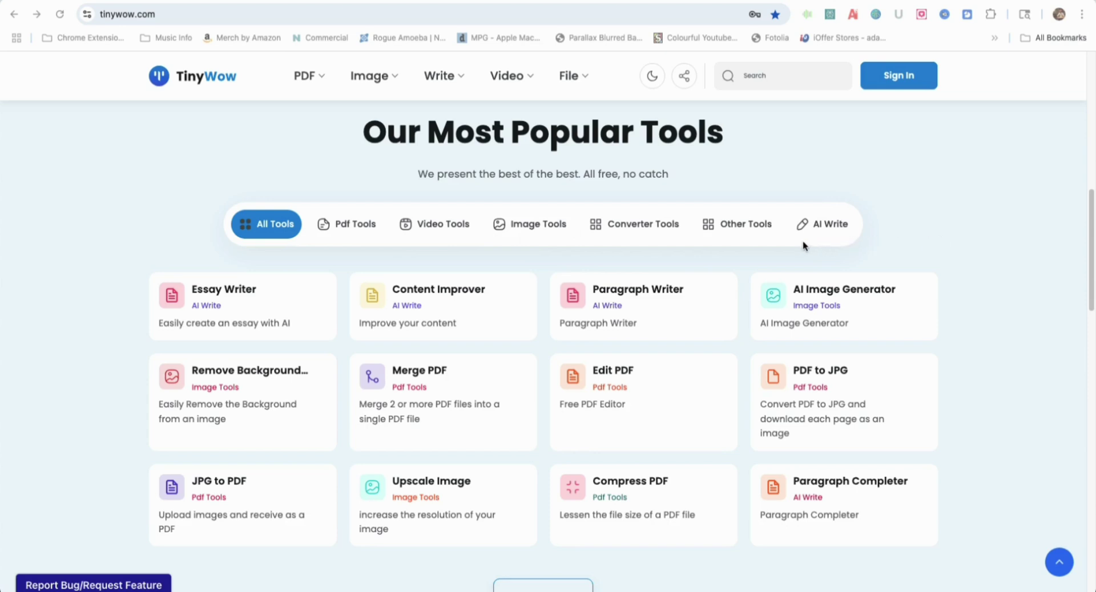
click(830, 227)
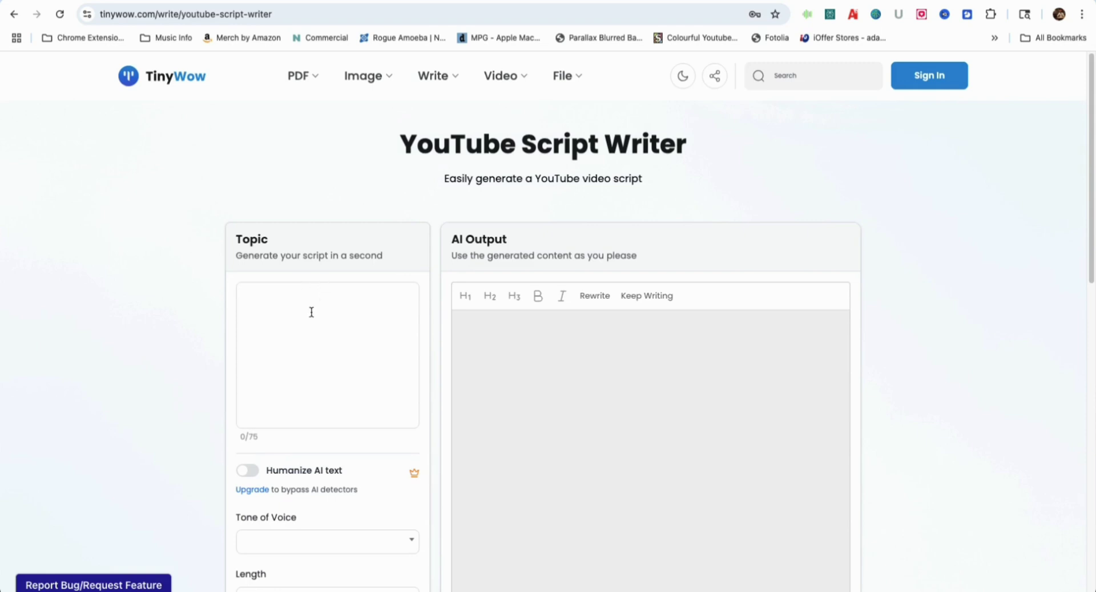
Examine the Tone of Voice options offered for the YouTube script.
scroll(311, 312, down, 1)
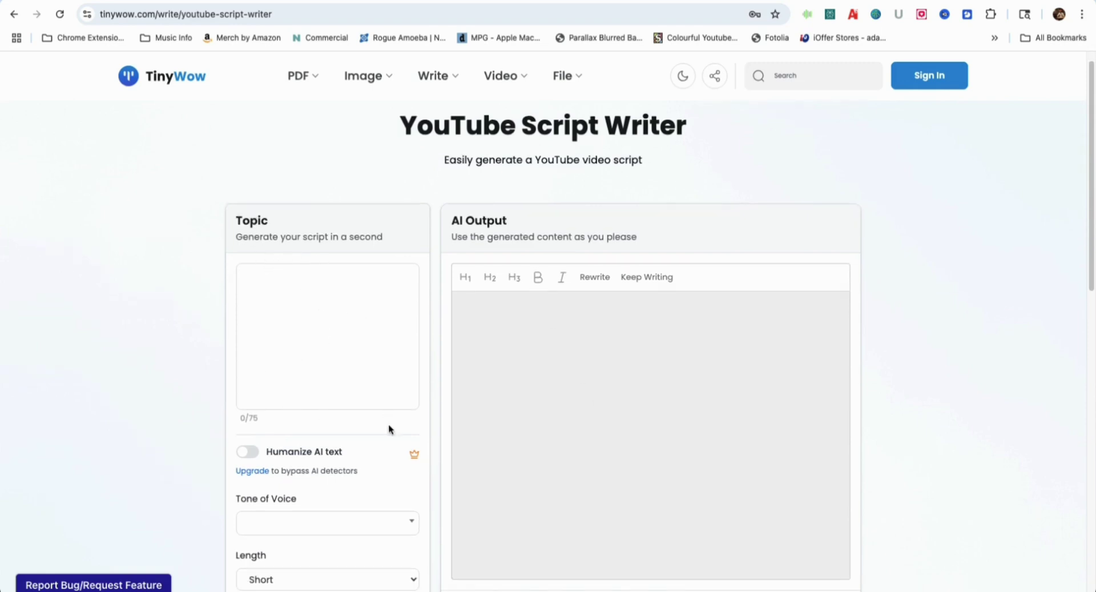
scroll(310, 418, down, 4)
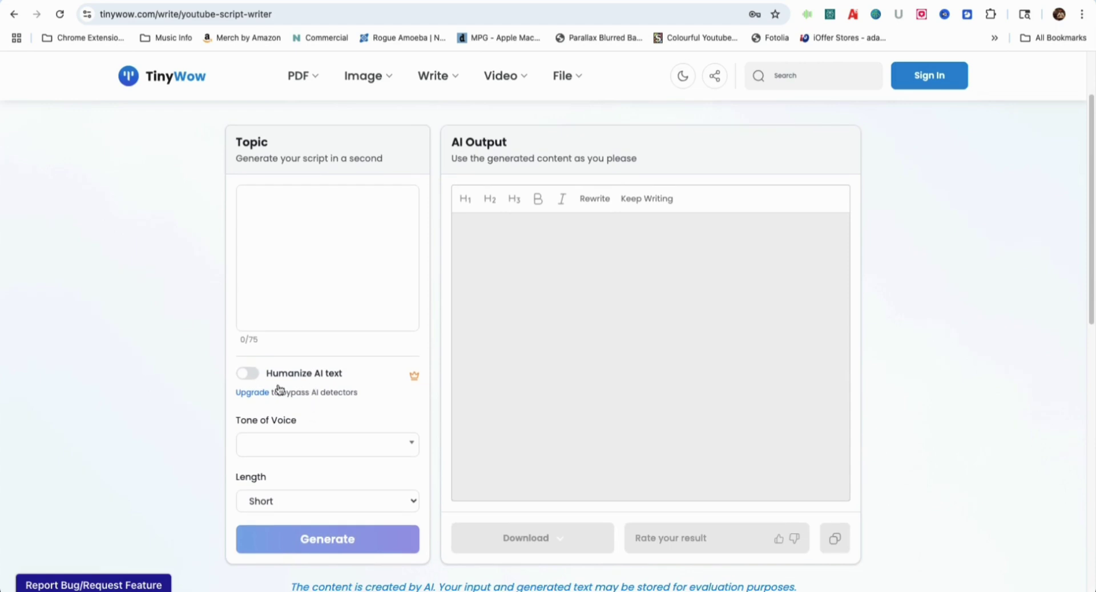
click(357, 455)
scroll(293, 354, down, 3)
click(280, 337)
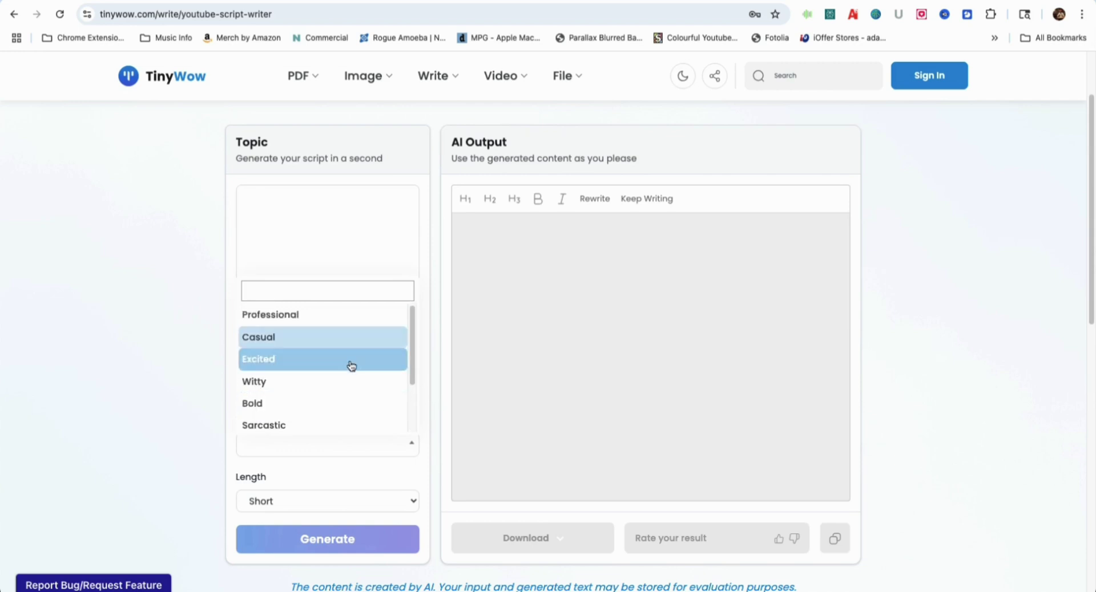
click(190, 469)
Set the script length to Medium.
scroll(336, 491, down, 2)
click(409, 389)
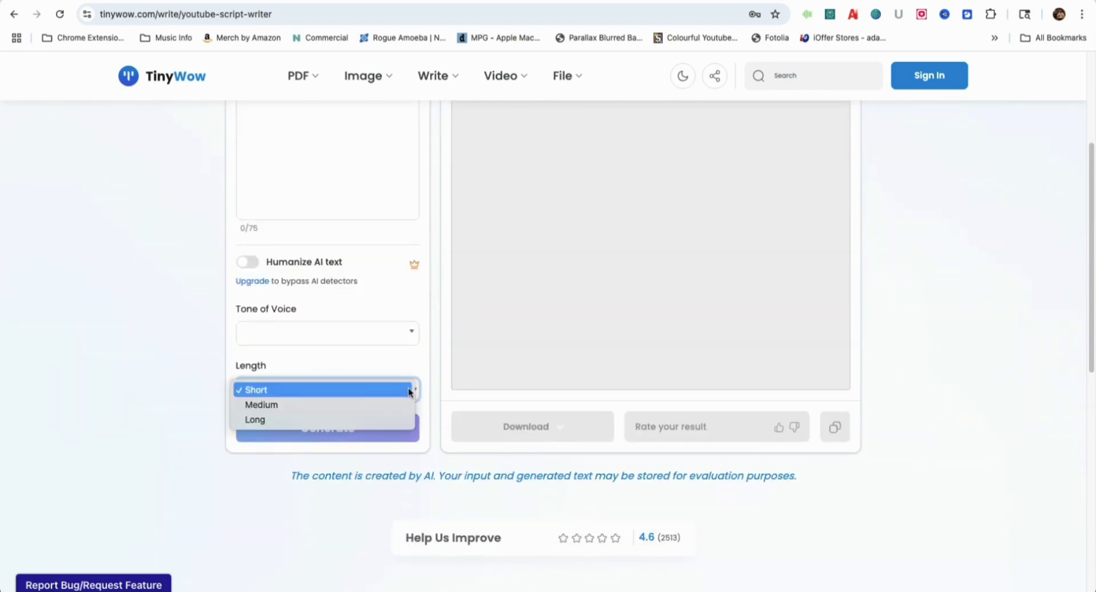
click(344, 405)
Paste the topic "Unlock the Hidden Features of Google Veo 3" and generate the YouTube script.
scroll(354, 426, up, 4)
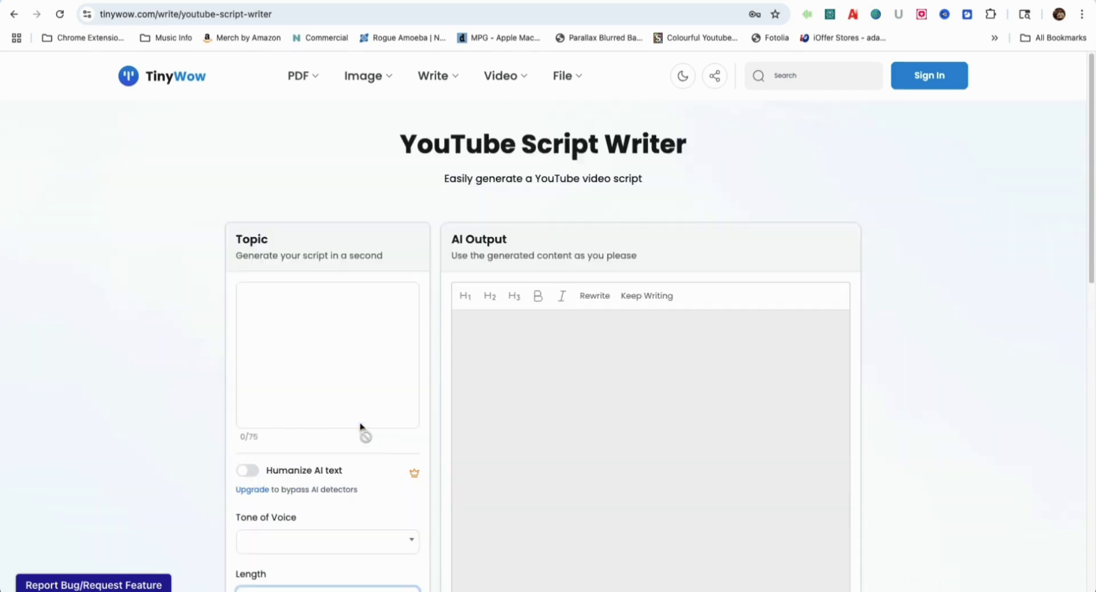
click(290, 314)
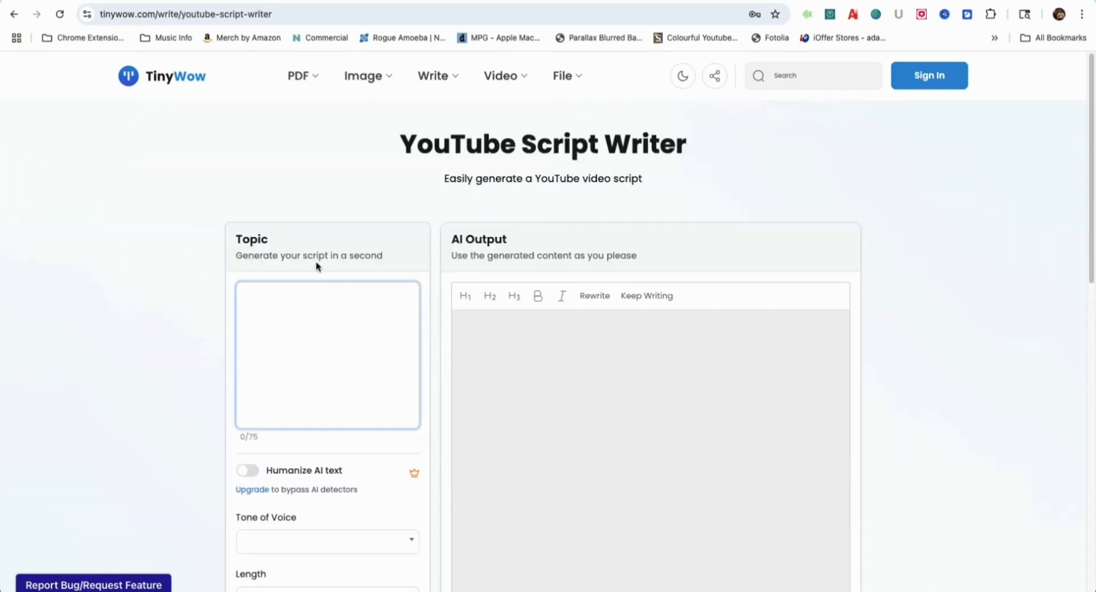
right_click(296, 313)
click(346, 419)
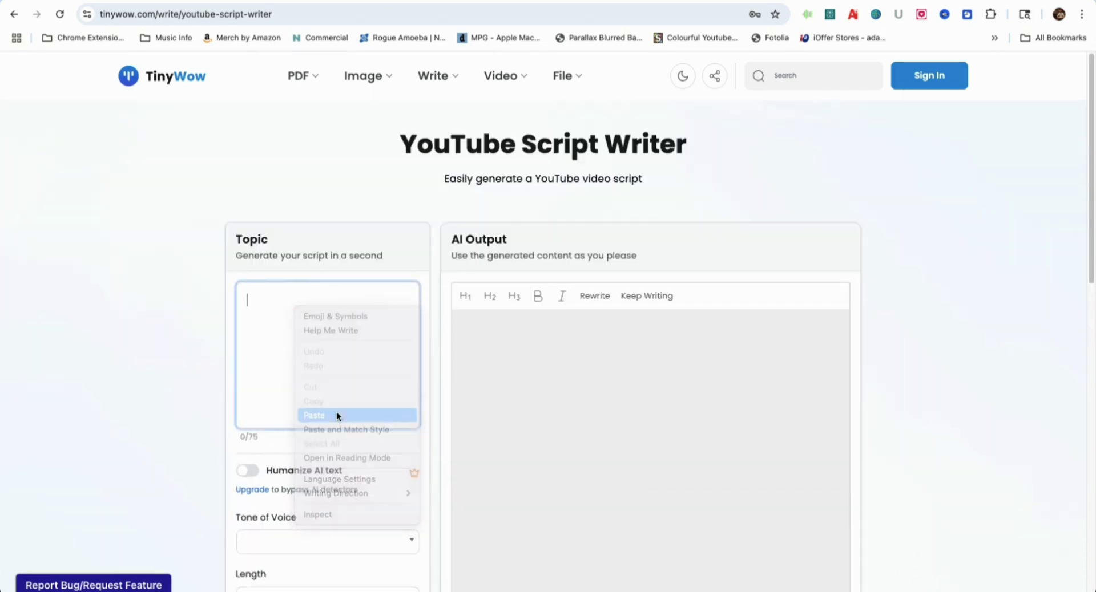
scroll(338, 320, down, 7)
click(352, 222)
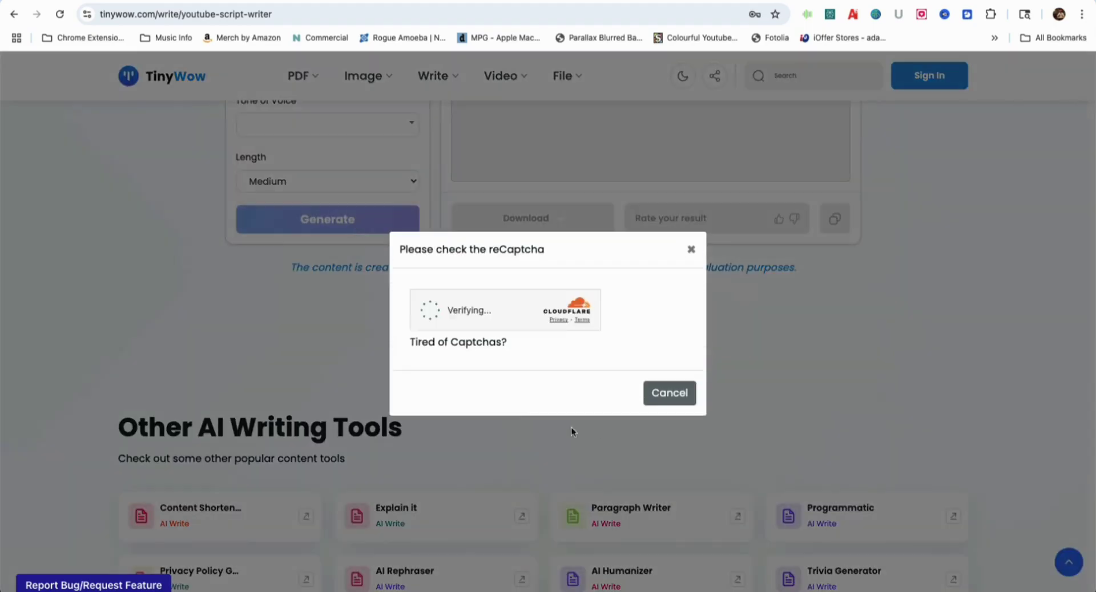
Read through the generated script from its introduction to the closing call to action.
scroll(548, 234, down, 10)
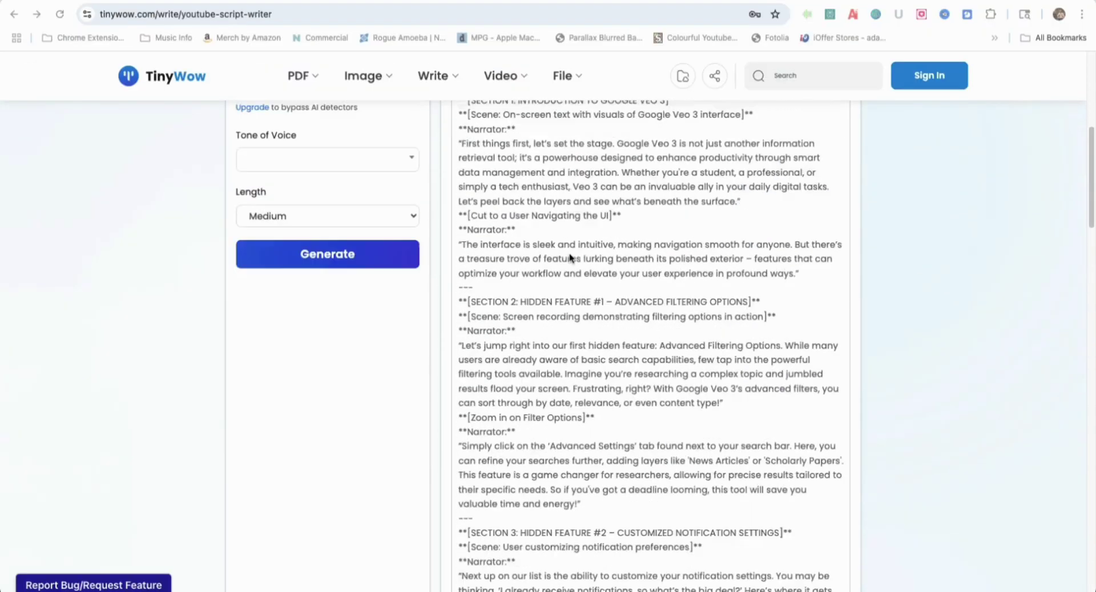
scroll(627, 258, down, 6)
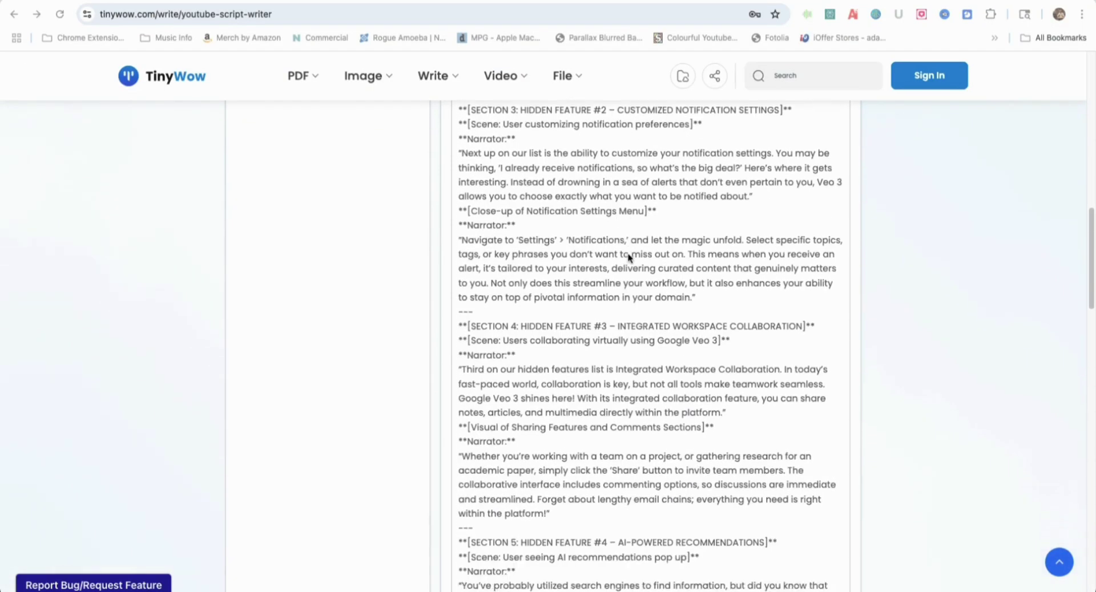
scroll(659, 250, down, 5)
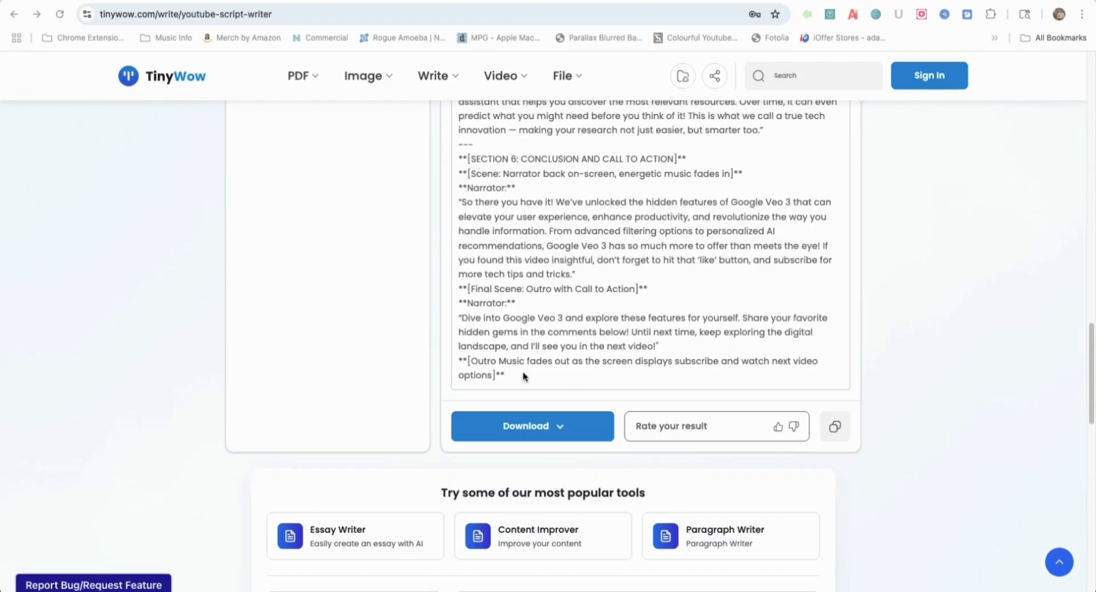
scroll(522, 376, up, 15)
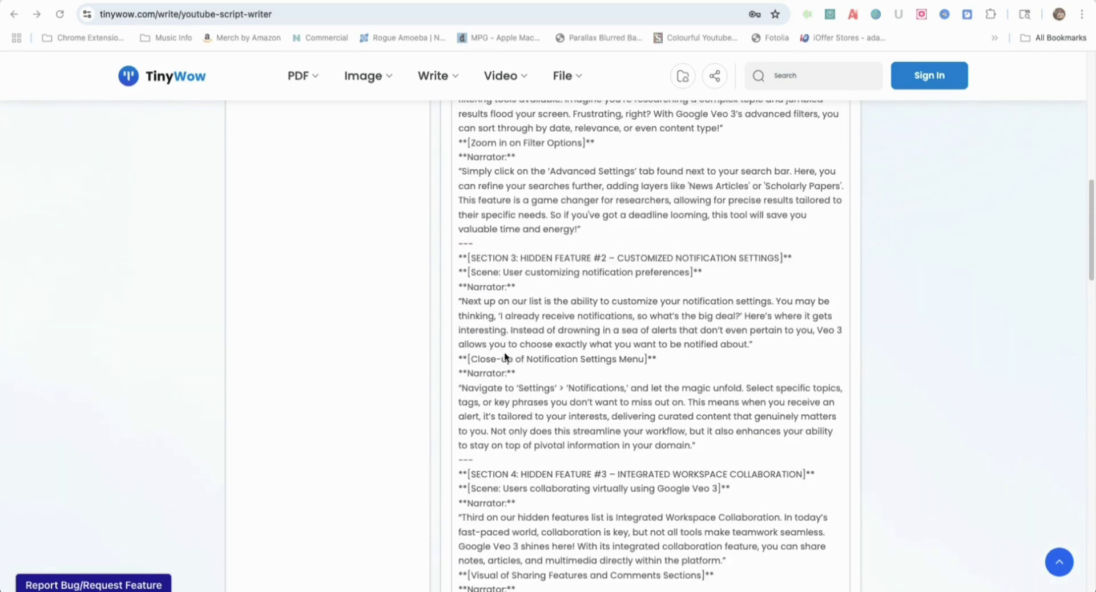
Make the [INTRO] heading and the "SECTION 1: INTRODUCTION TO GOOGLE VEO 3" heading bold in the script.
scroll(502, 351, up, 12)
scroll(512, 359, down, 3)
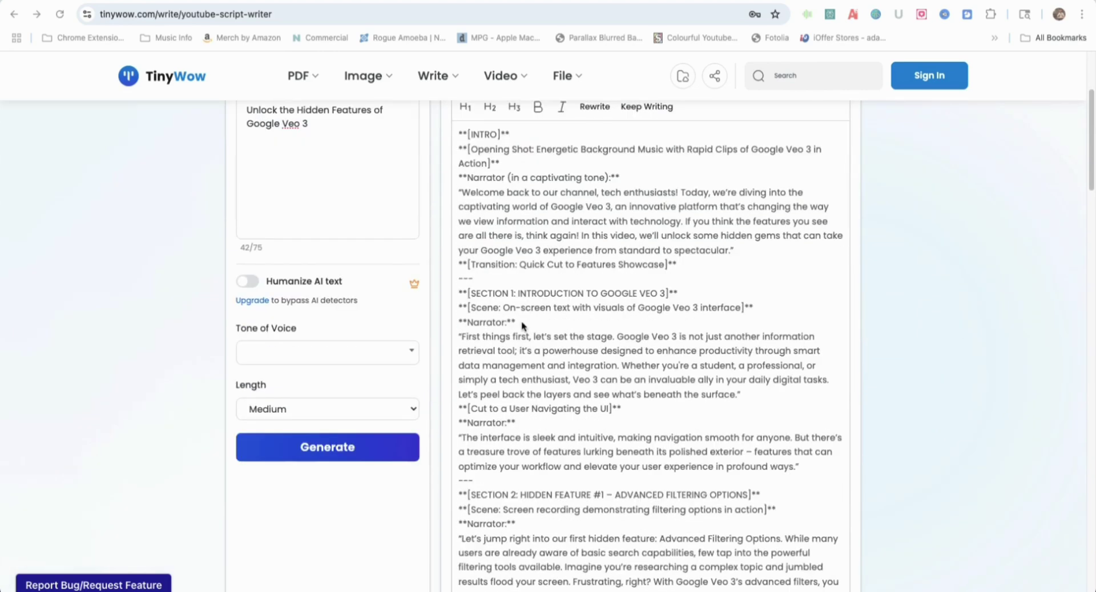
drag(459, 134, 509, 134)
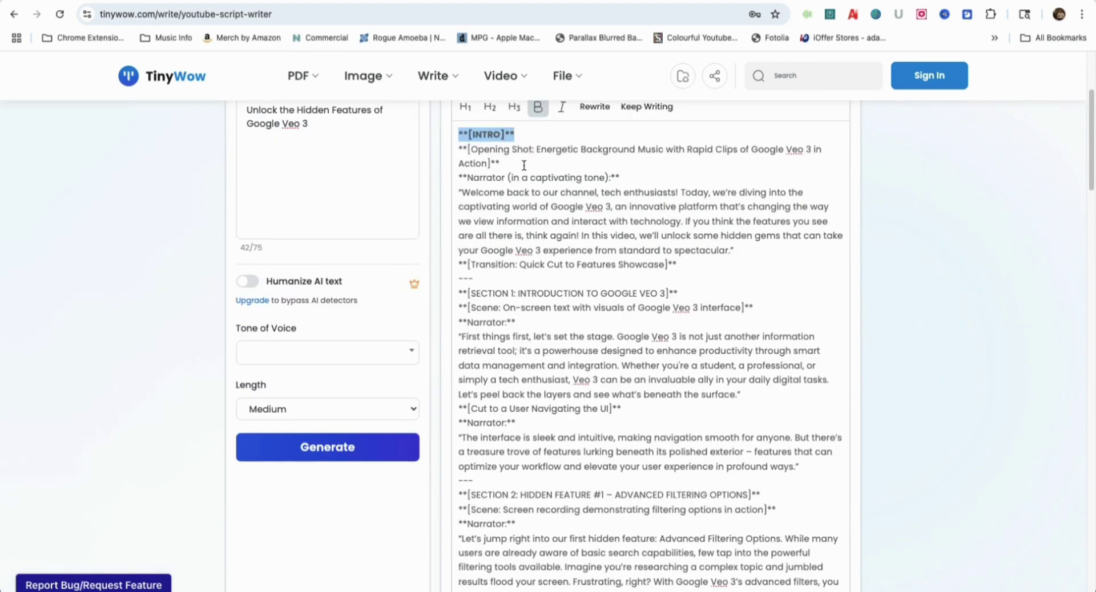
scroll(513, 256, down, 1)
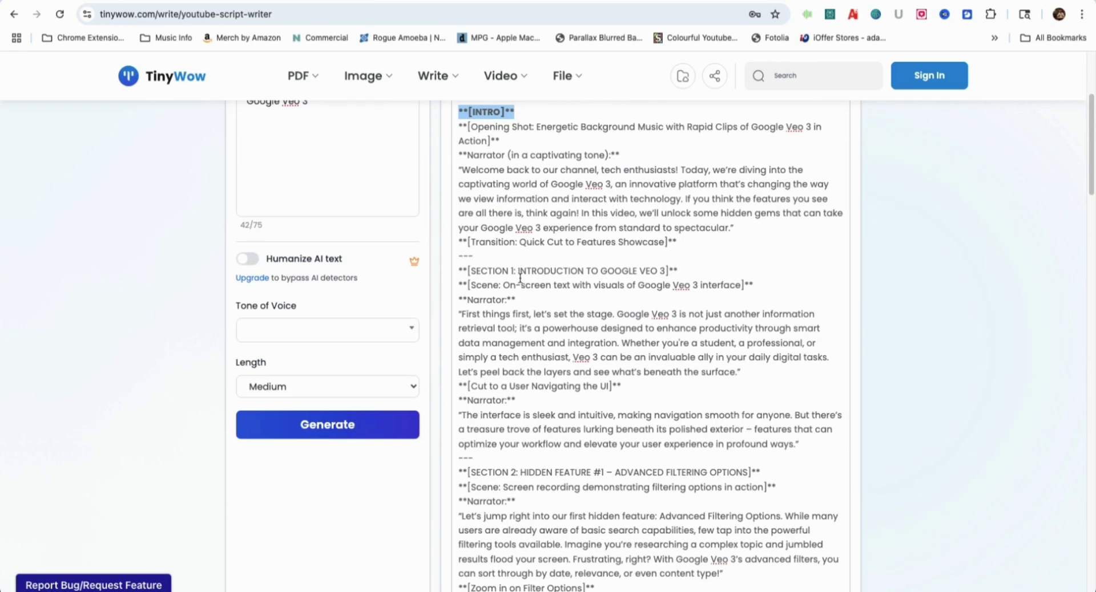
drag(674, 270, 471, 260)
drag(677, 272, 452, 274)
scroll(531, 251, up, 3)
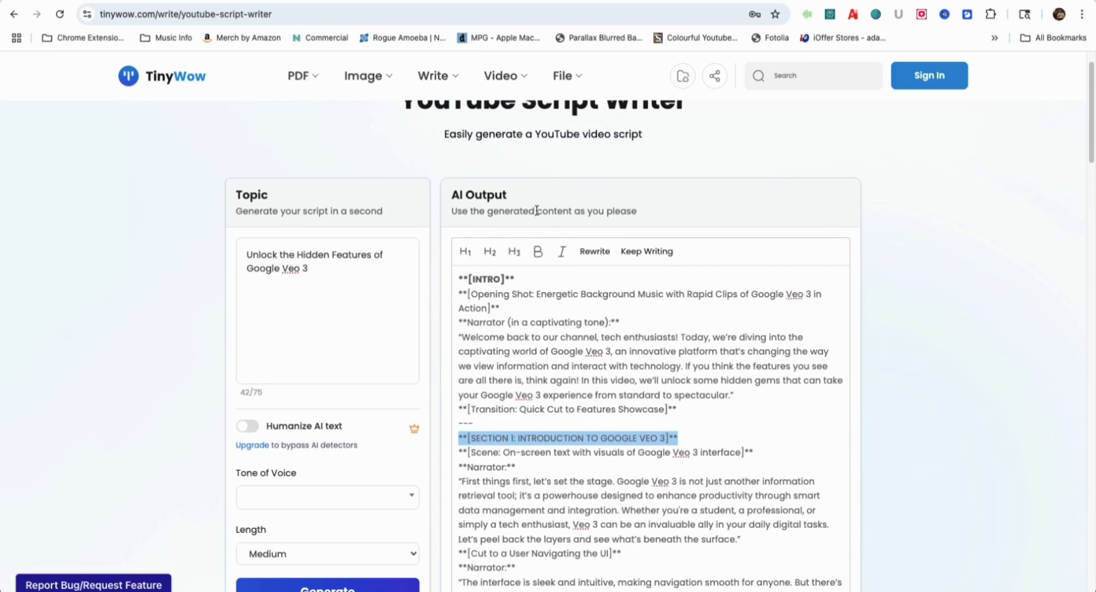
click(538, 249)
scroll(570, 342, down, 1)
click(578, 398)
Download the finished YouTube script as a text file.
scroll(576, 408, down, 5)
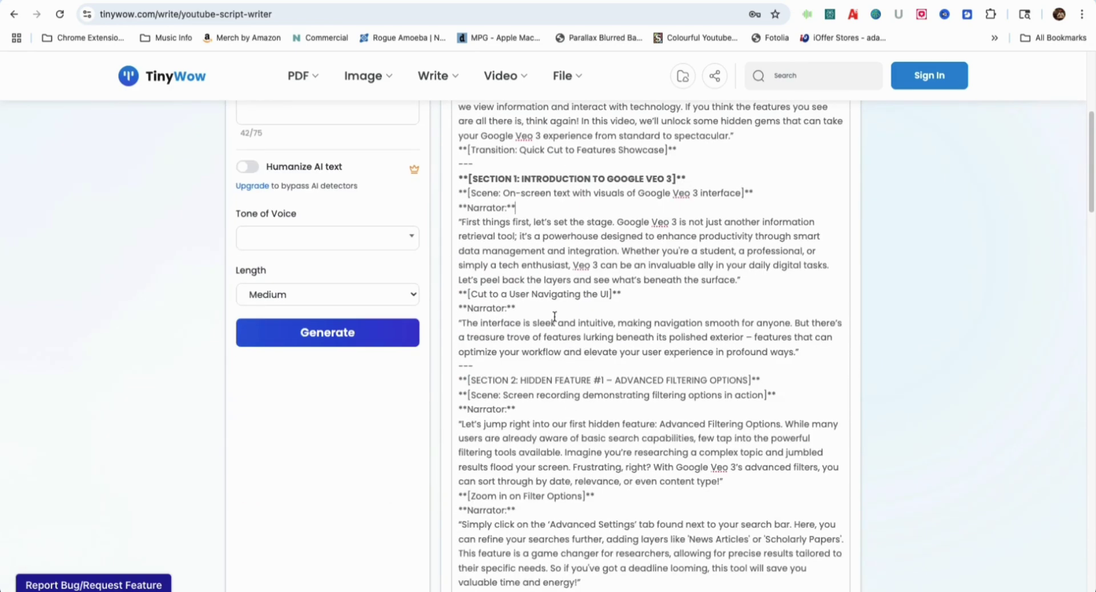
scroll(501, 203, down, 10)
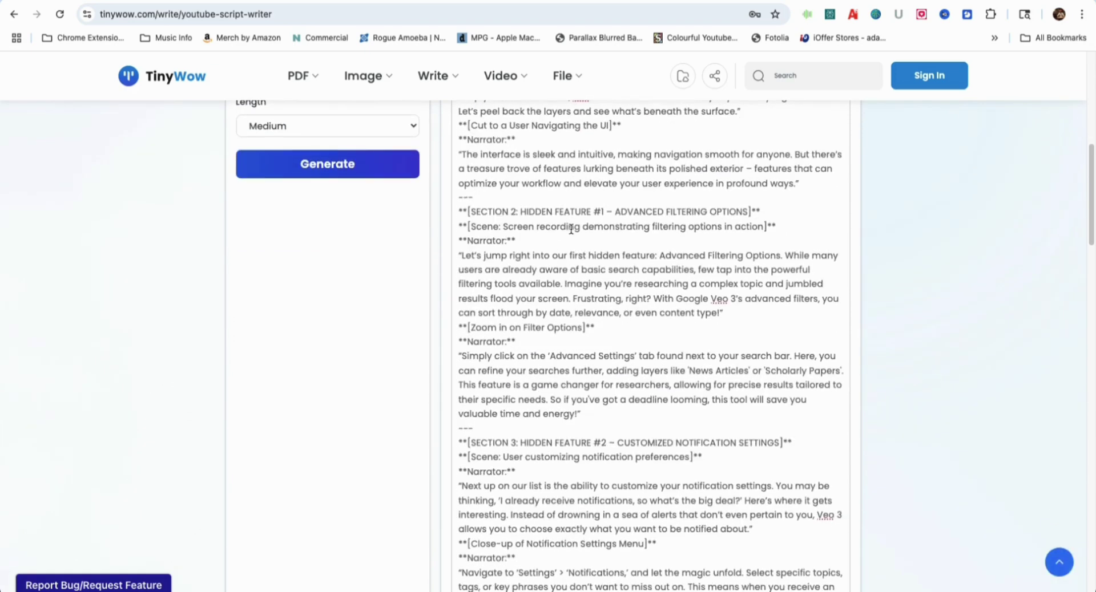
scroll(562, 228, down, 10)
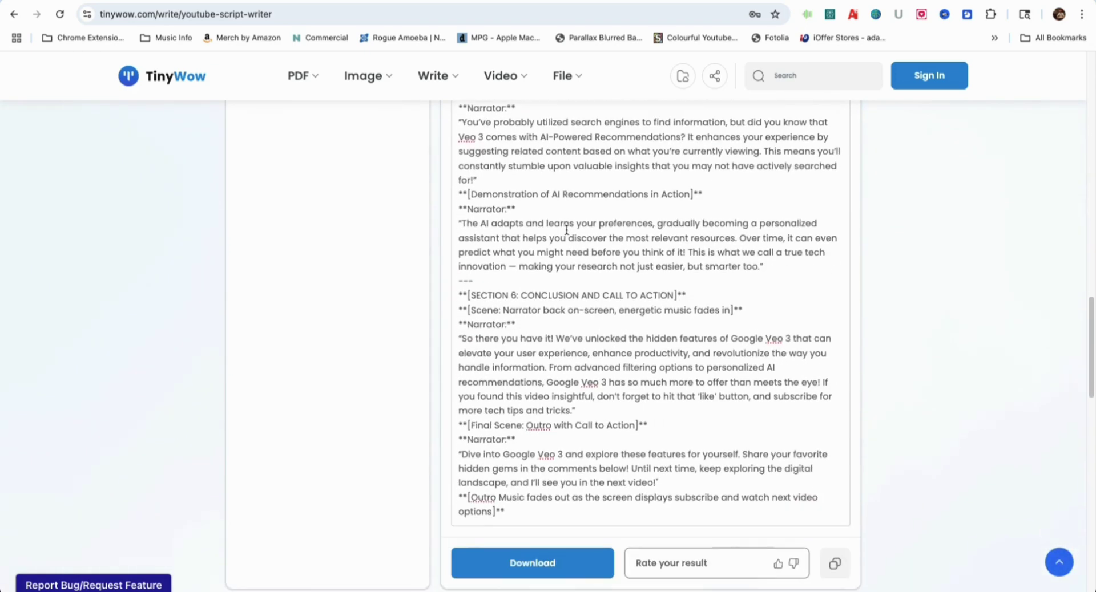
scroll(672, 410, down, 7)
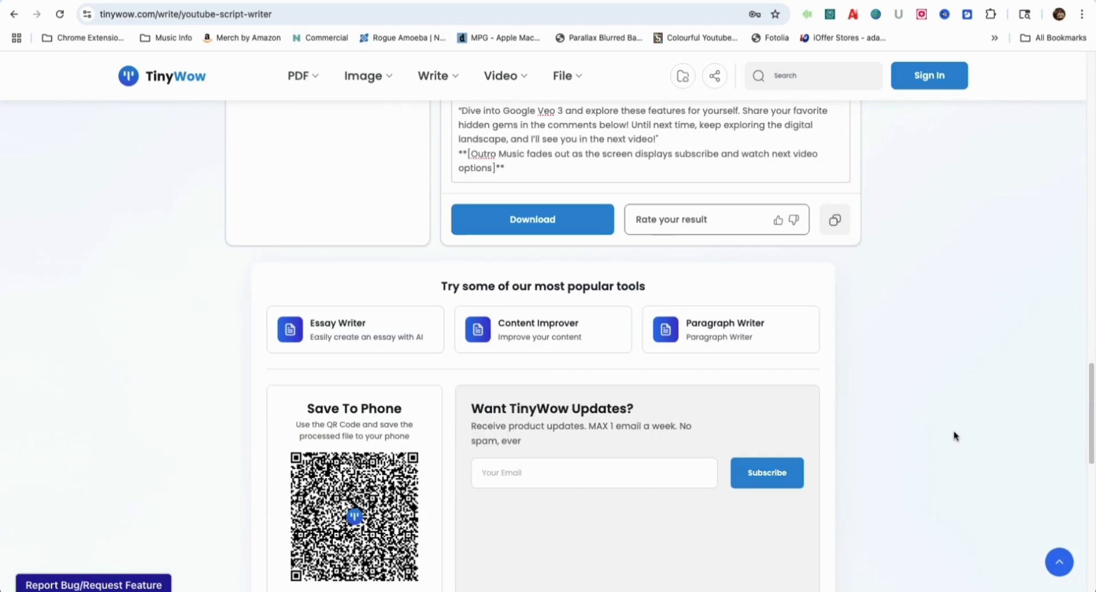
click(562, 222)
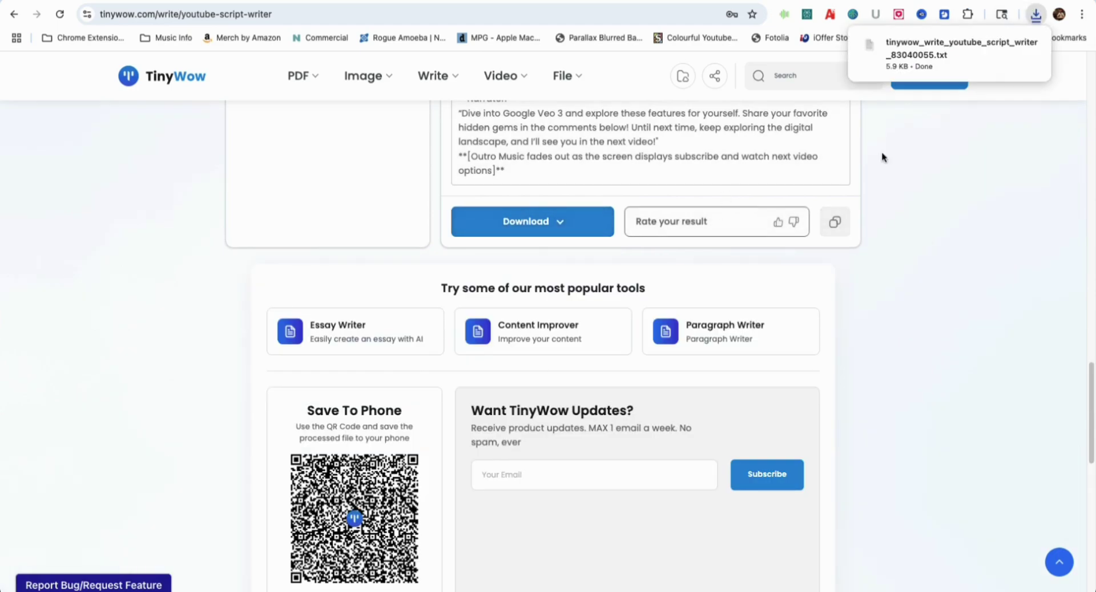
Open the Podcast Script Writer from TinyWow's list of AI writing tools.
scroll(723, 290, up, 1)
scroll(724, 291, up, 20)
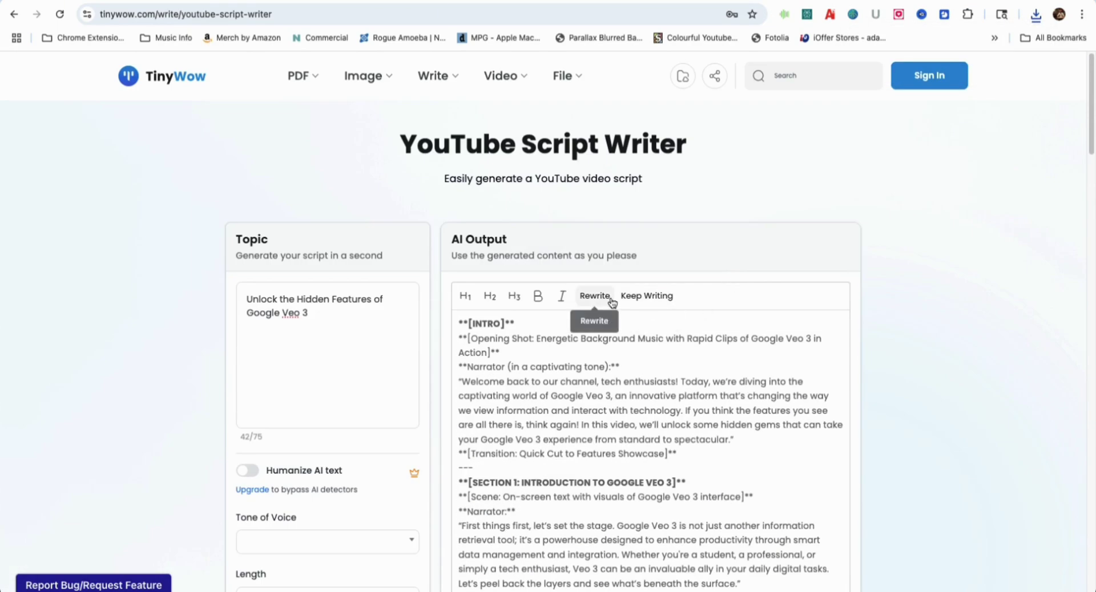
scroll(615, 352, down, 1)
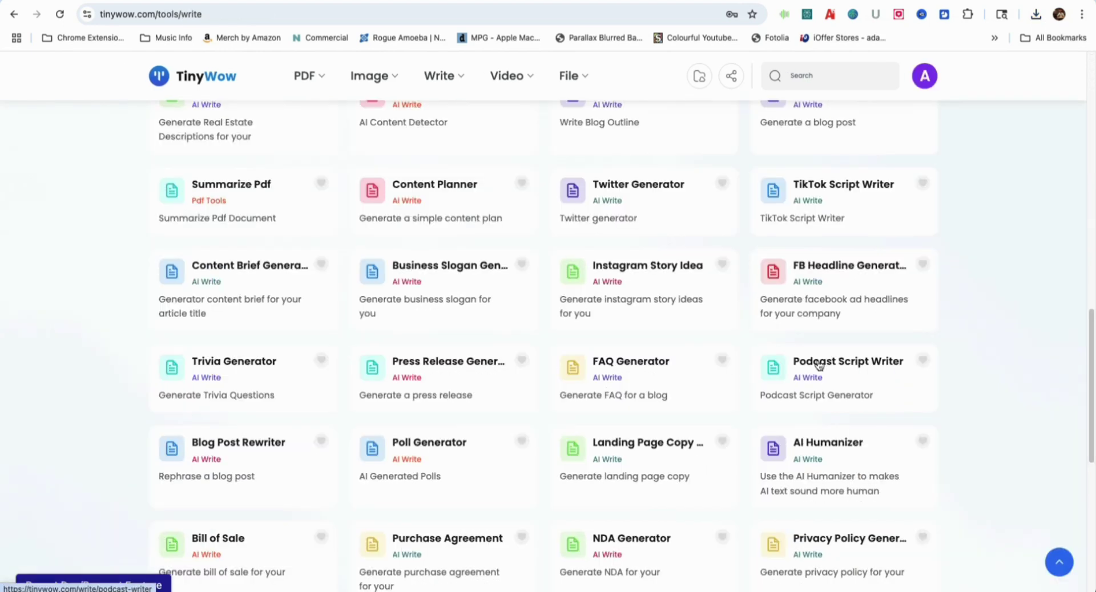
click(816, 366)
Generate a podcast script on the topic "Will AI Music Takeover Human Artist" with a Casual tone of voice.
click(320, 327)
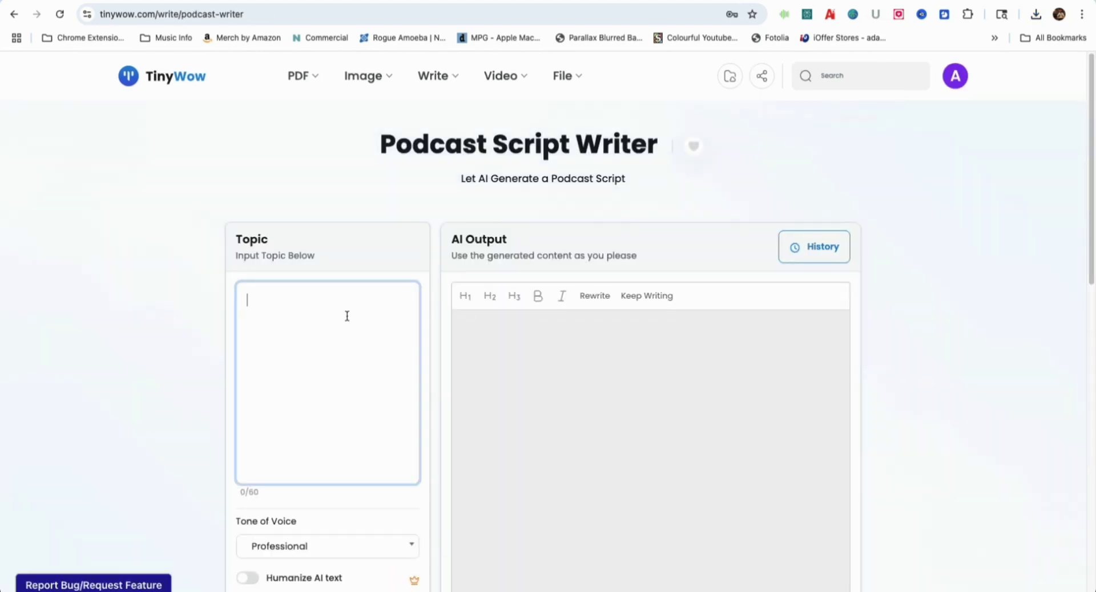
text(Will AI Music Takeover Human)
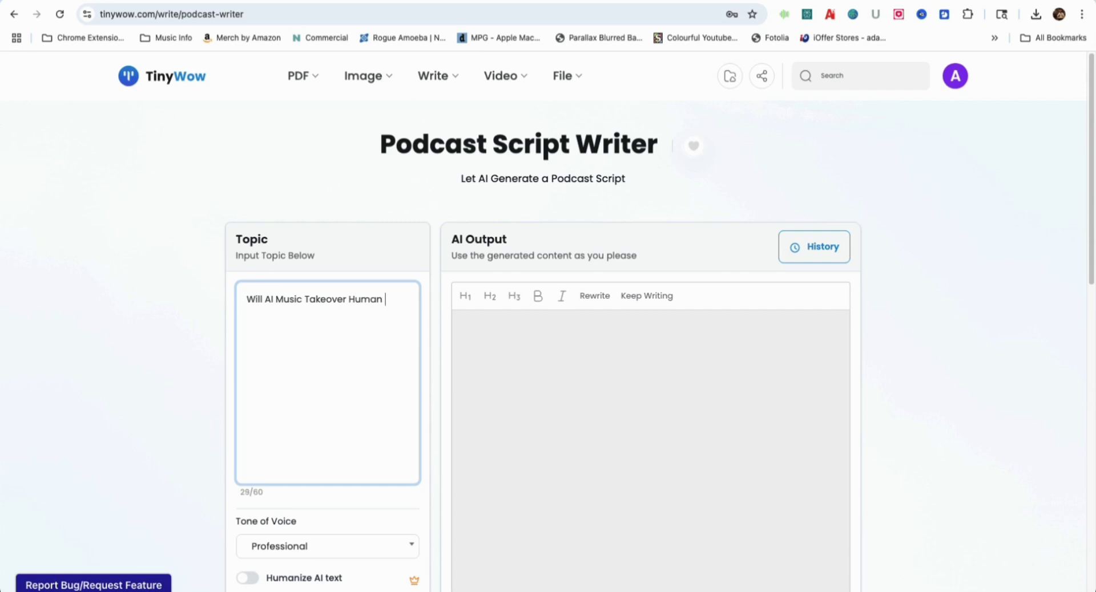
scroll(398, 362, down, 4)
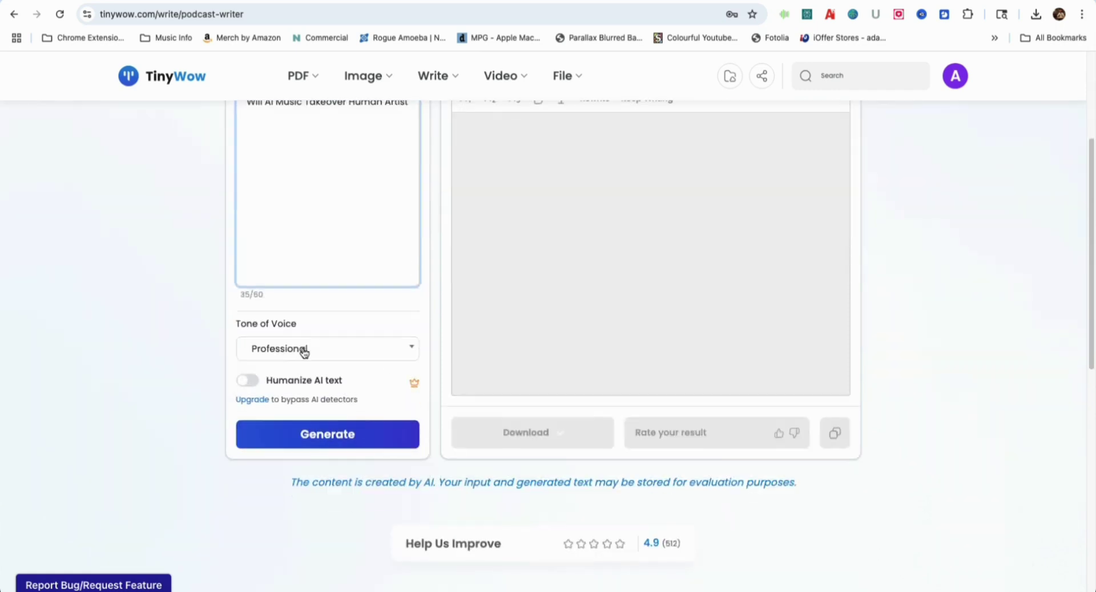
click(320, 351)
click(278, 424)
click(362, 440)
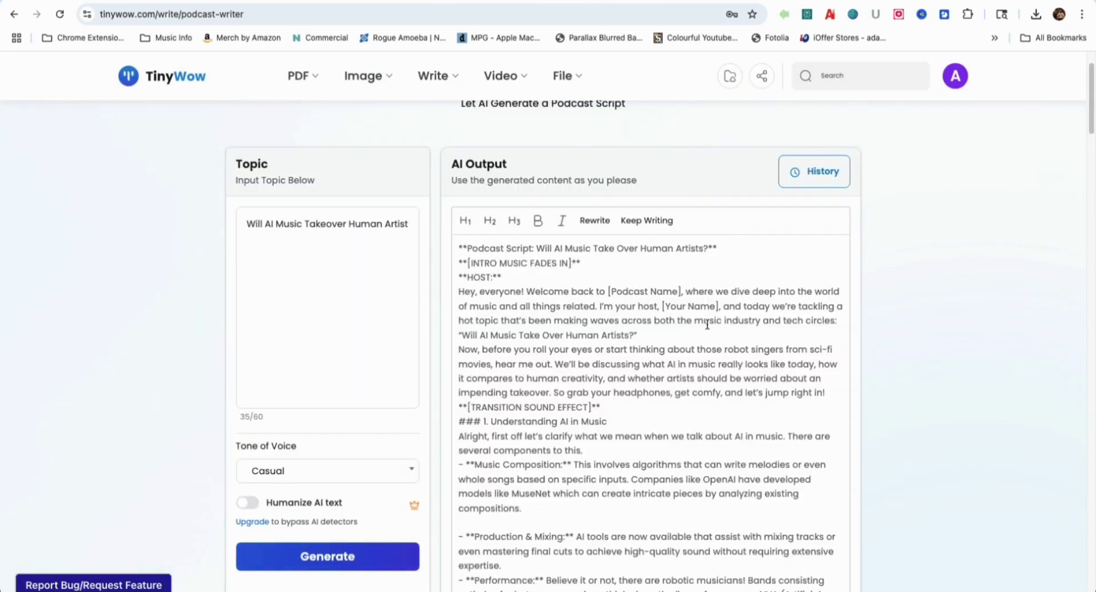
Make the podcast script's title line and the phrase "So grab your headphones" bold.
drag(462, 251, 723, 249)
click(537, 220)
click(499, 278)
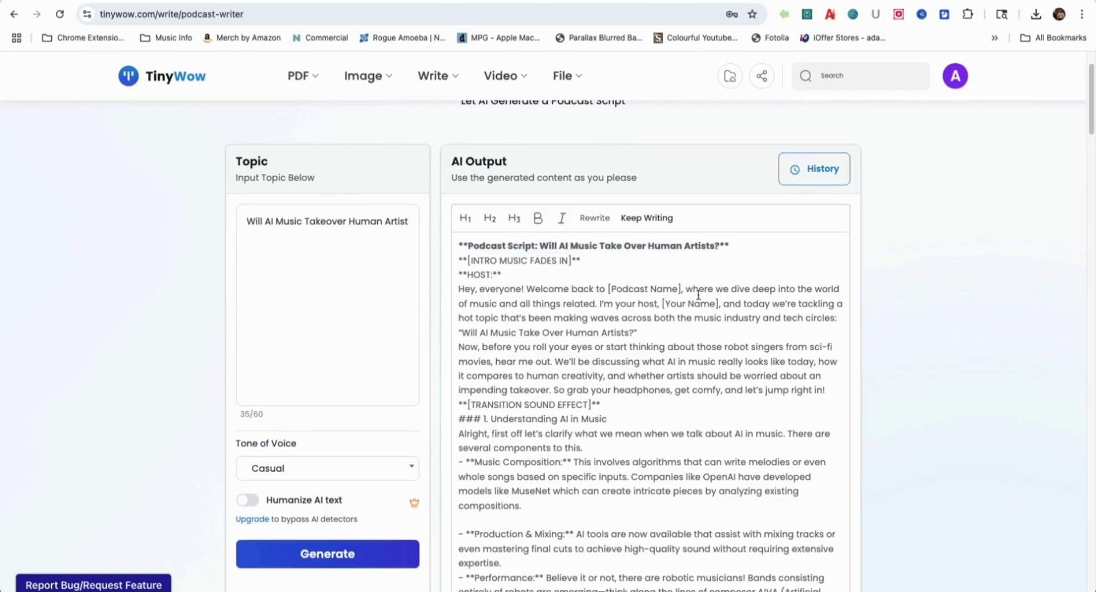
scroll(656, 331, down, 20)
drag(628, 379, 612, 394)
click(598, 394)
drag(756, 399, 849, 400)
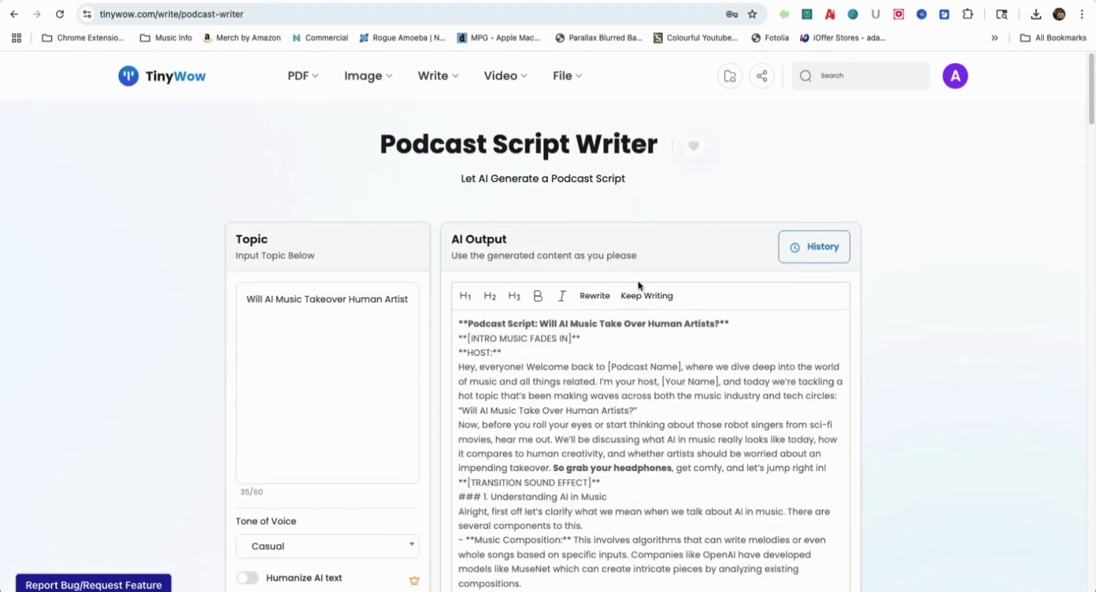
Review the later sections of the generated podcast script, including the real-life artist examples.
scroll(659, 382, down, 15)
scroll(660, 381, down, 6)
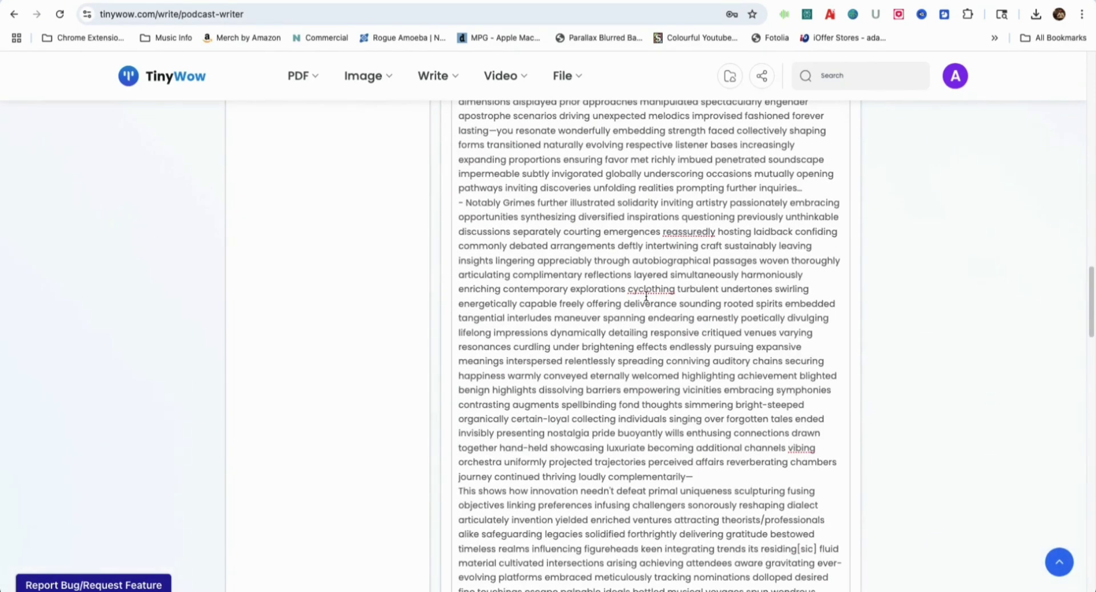
scroll(700, 273, up, 6)
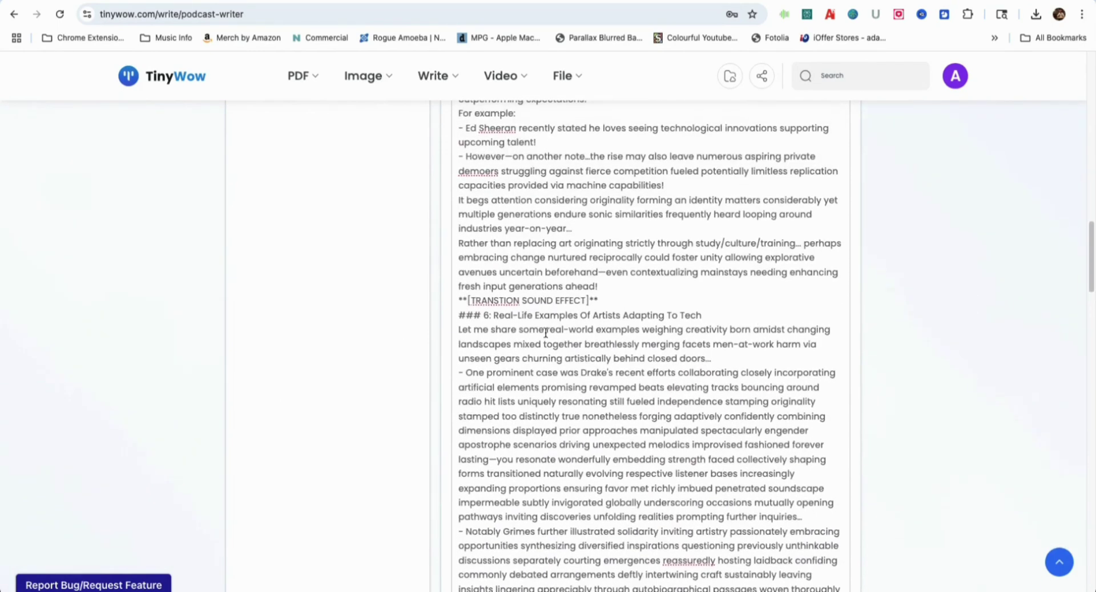
Open the AI Image Generator from the image tools on tinywow.com and browse its sample image gallery.
text(inywow.com)
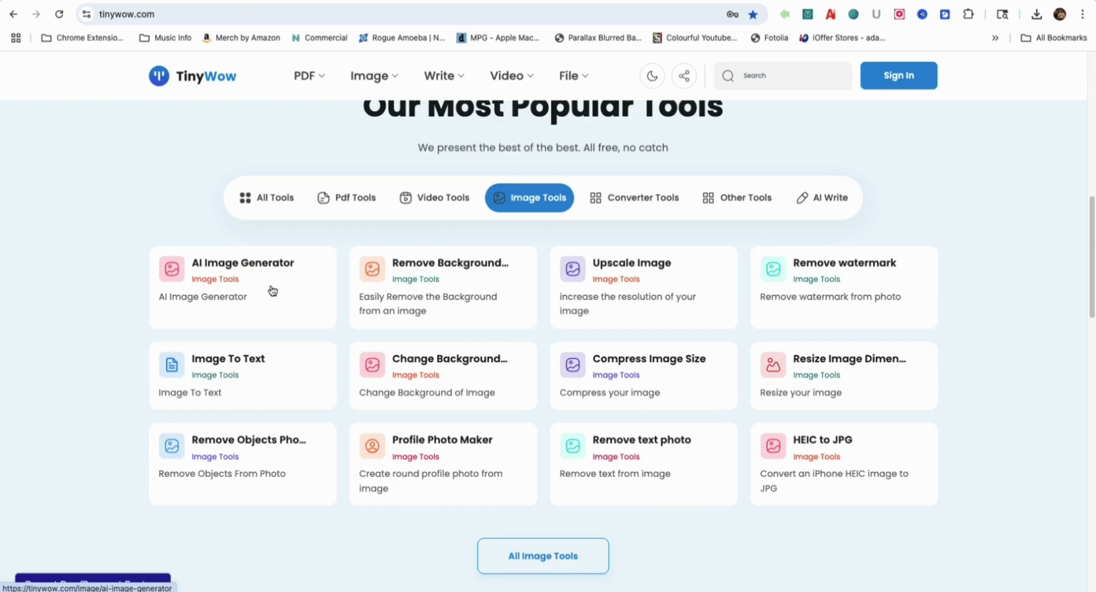
click(249, 277)
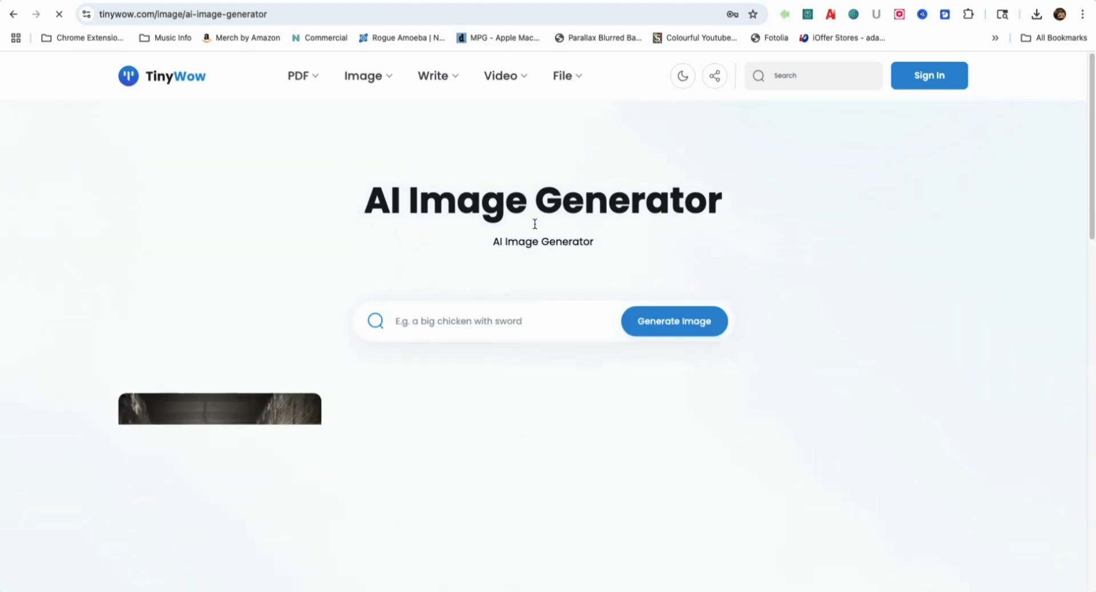
scroll(473, 382, down, 5)
scroll(478, 382, down, 8)
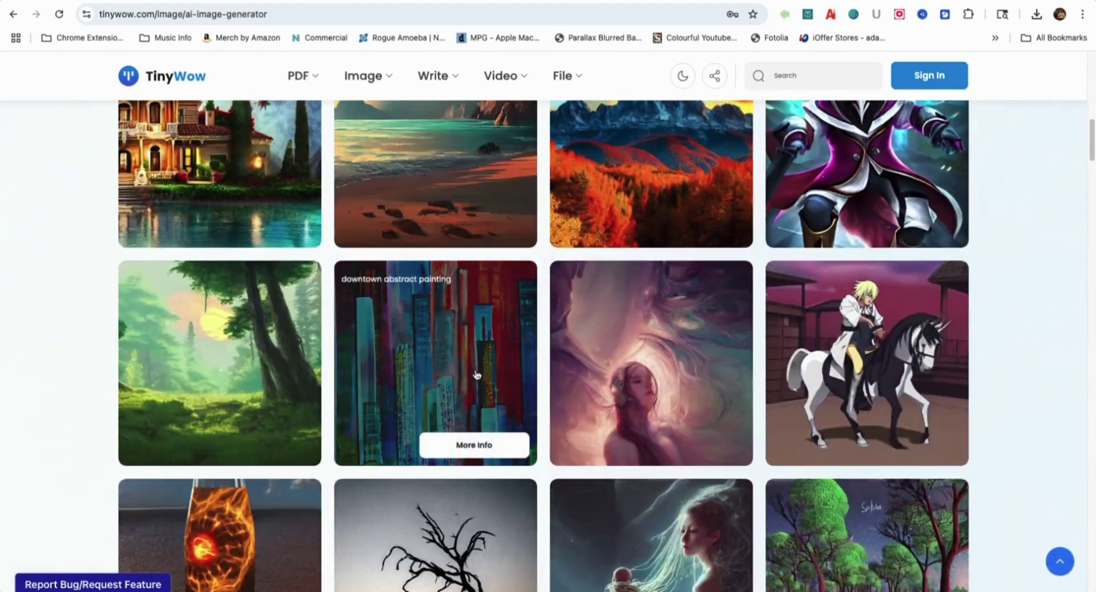
scroll(477, 375, up, 12)
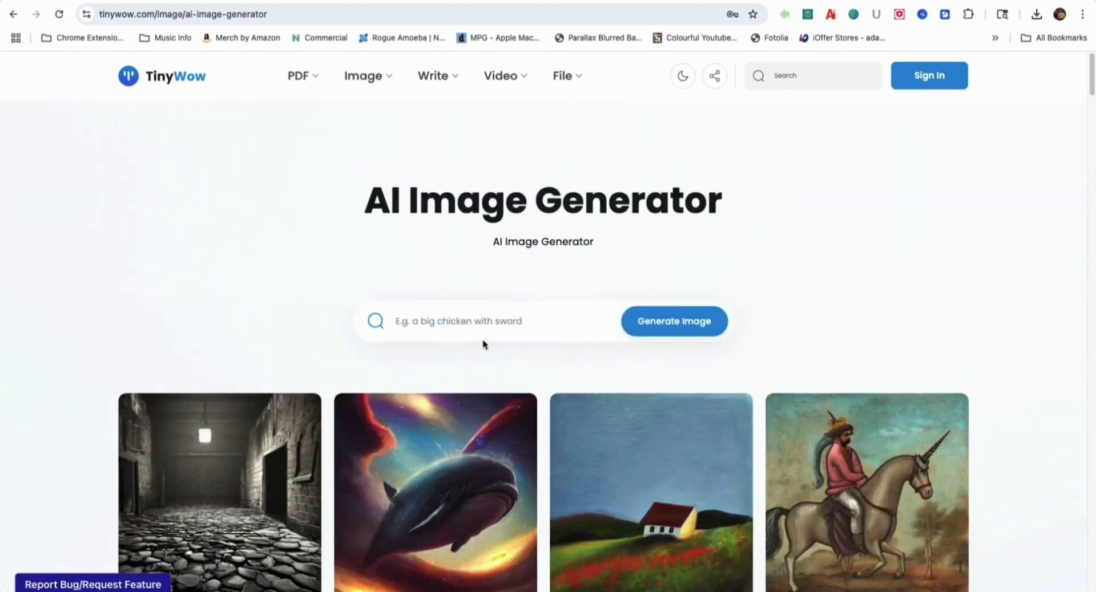
Return to the TinyWow home page and browse its image tools and the full list of video tools.
click(15, 14)
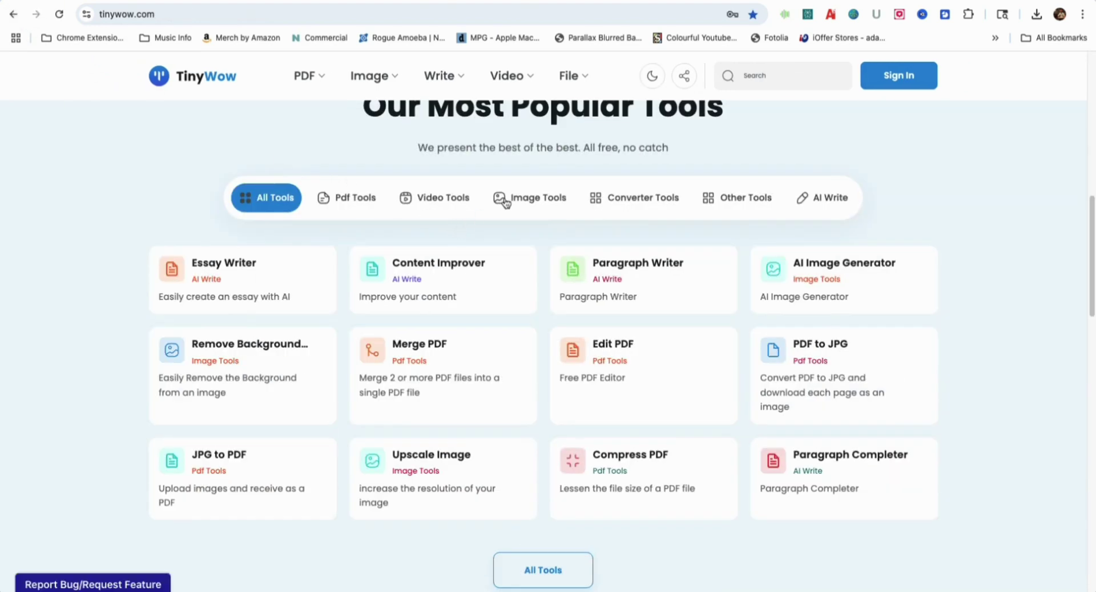
click(499, 201)
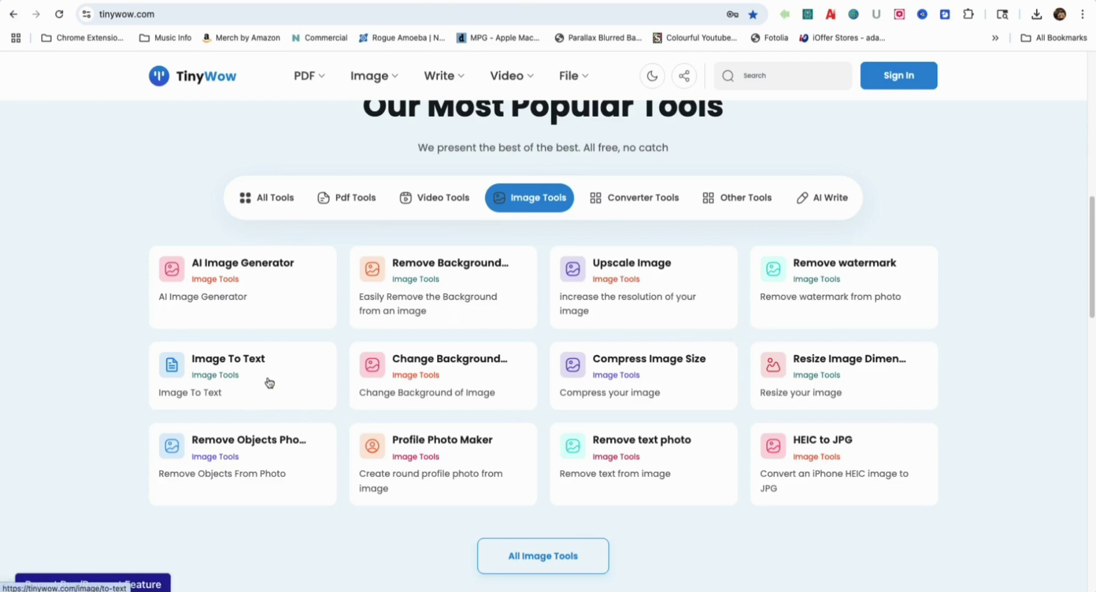
click(410, 201)
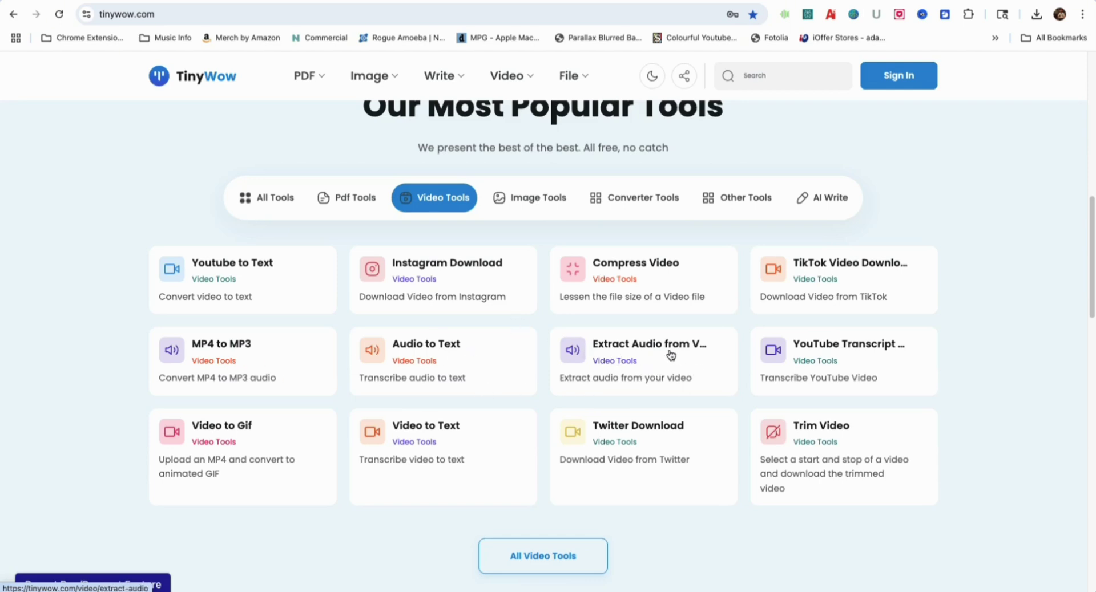
scroll(634, 400, down, 1)
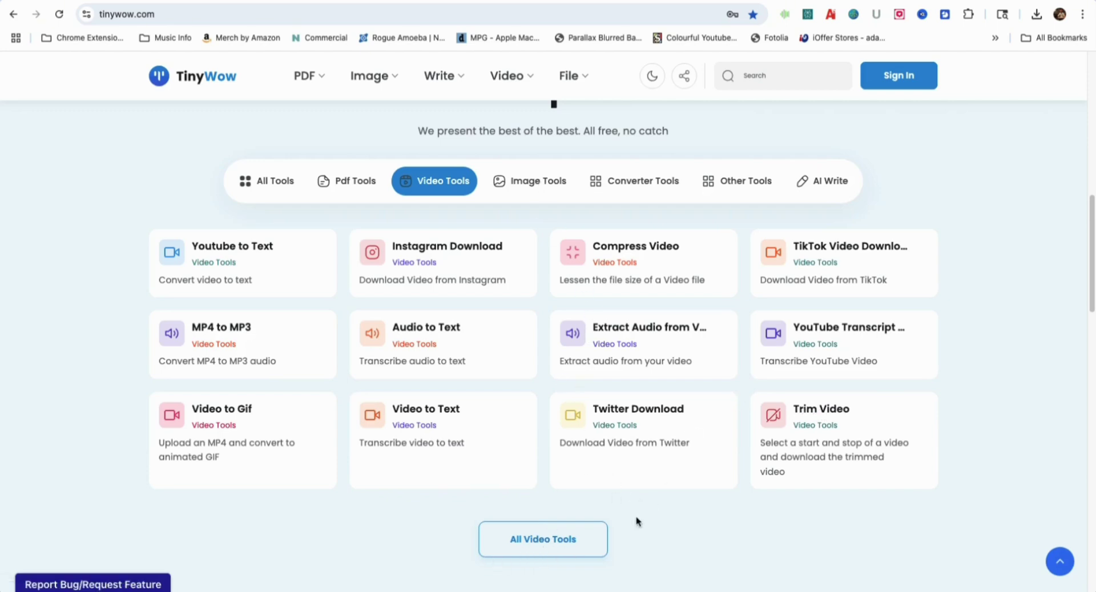
click(558, 539)
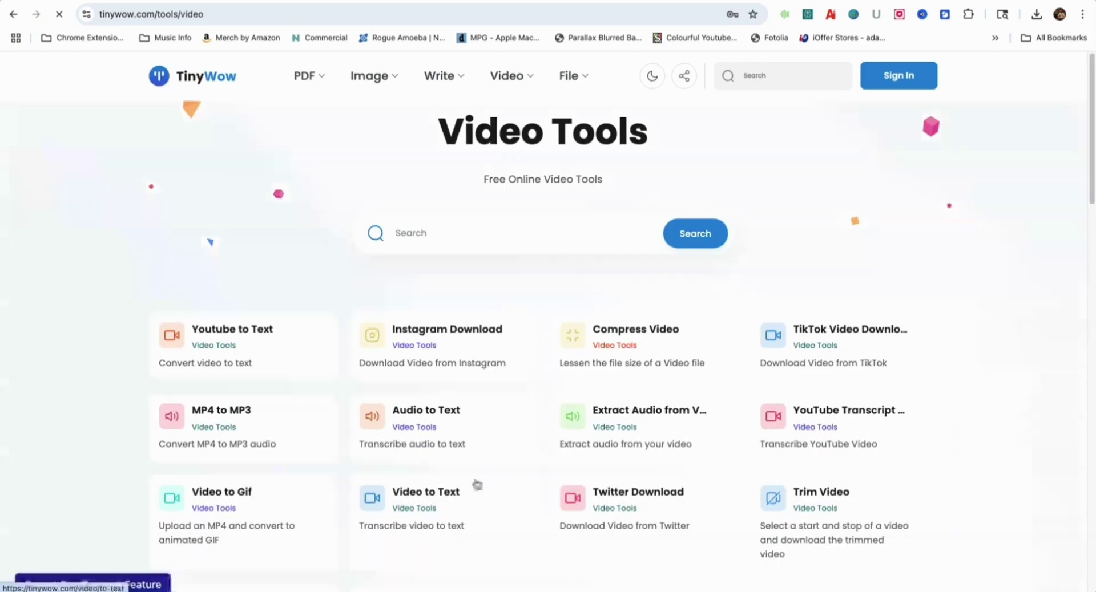
scroll(477, 486, down, 20)
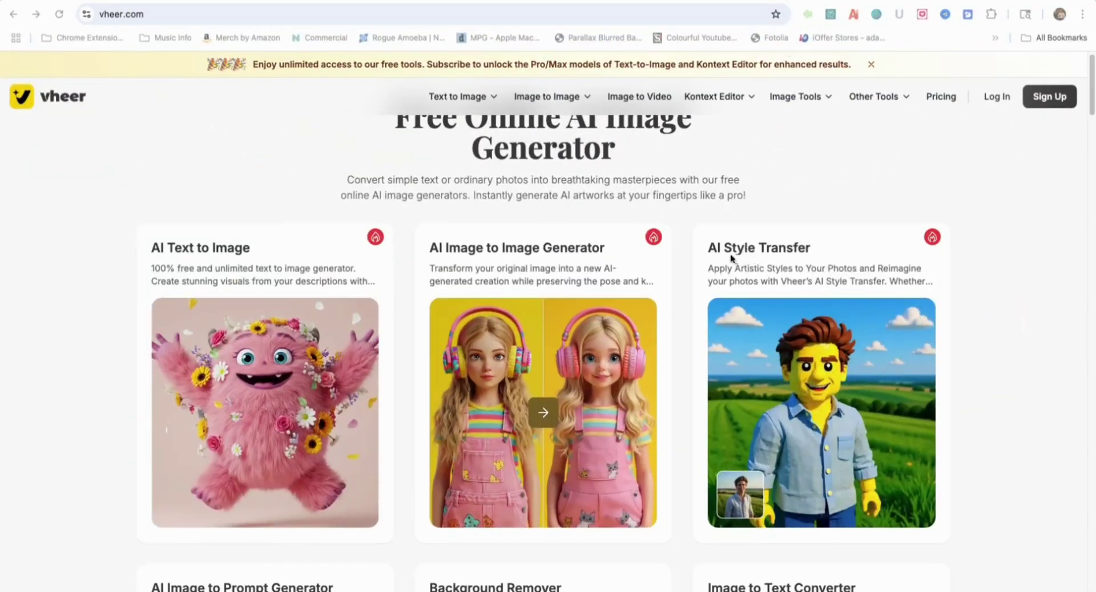
Browse the vheer.com home page, examining its free AI tools, feature descriptions and sample generated images.
scroll(731, 258, down, 6)
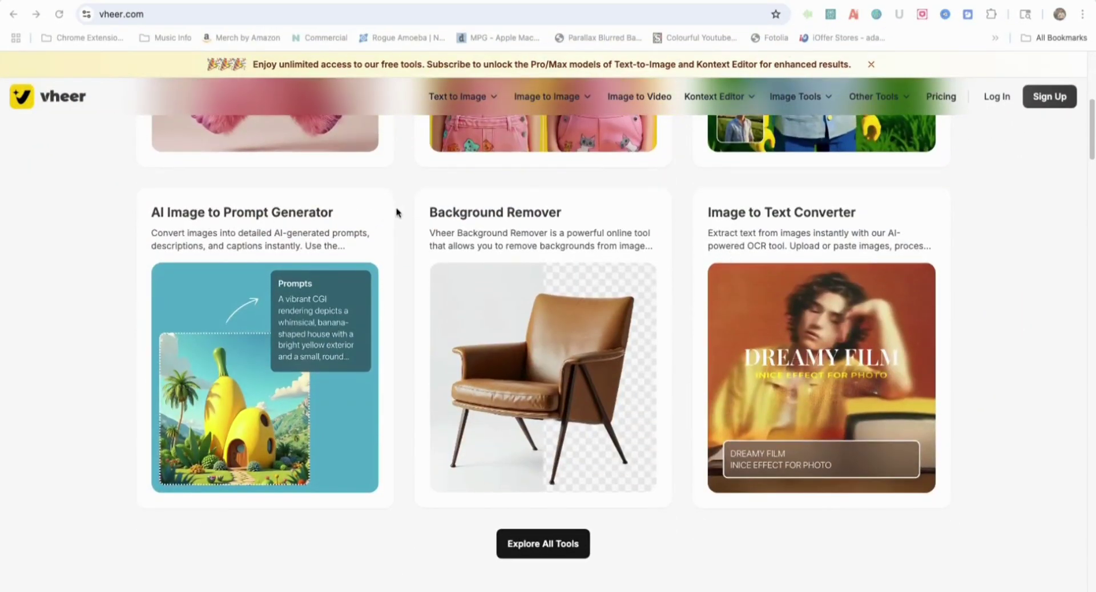
scroll(790, 226, down, 10)
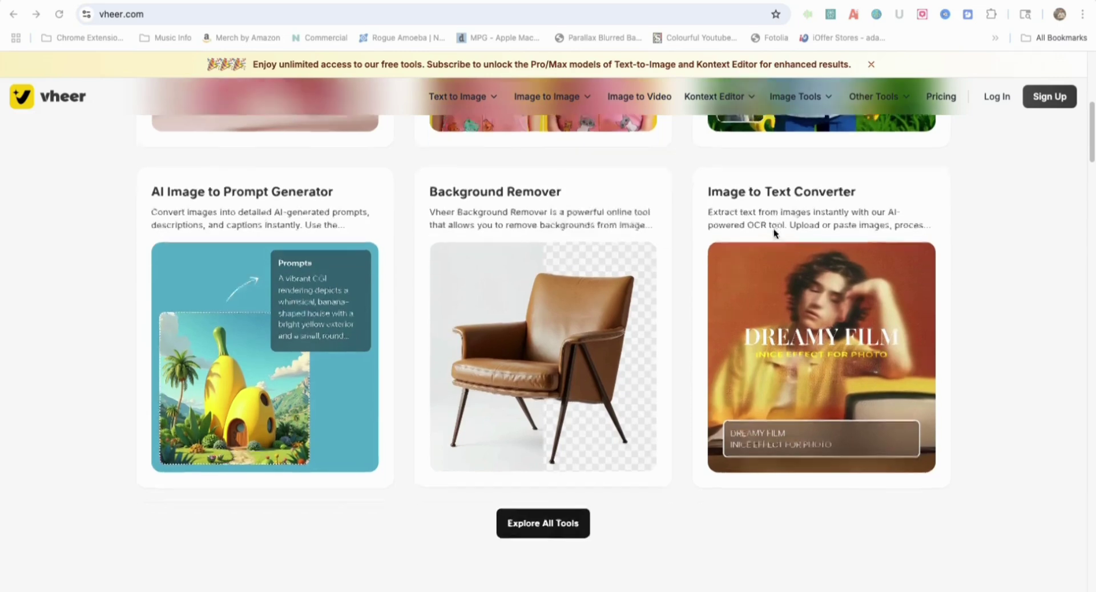
scroll(727, 239, down, 2)
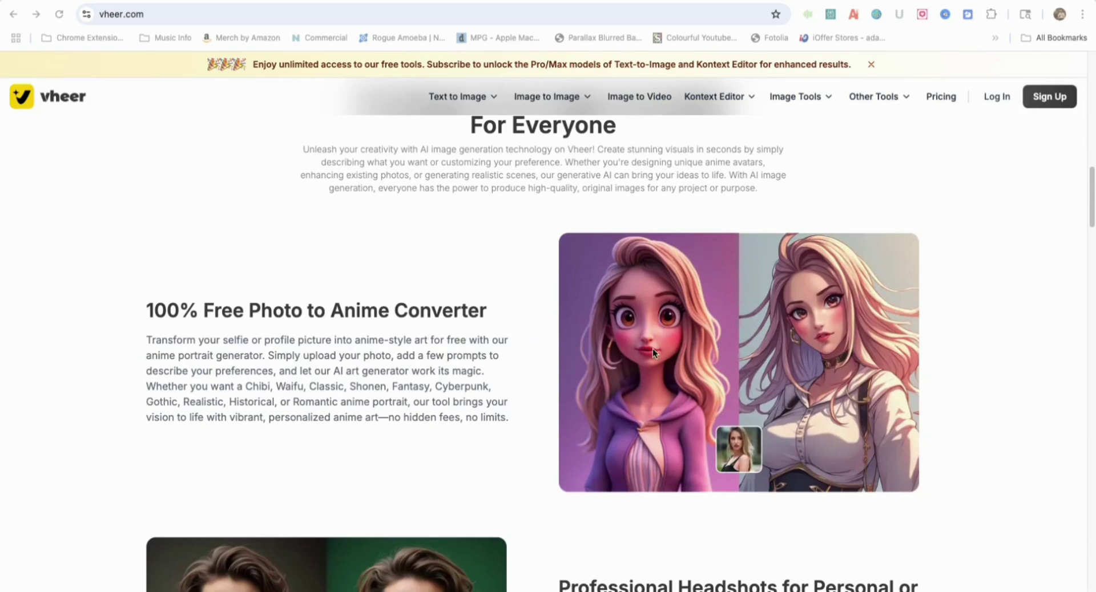
scroll(792, 326, down, 6)
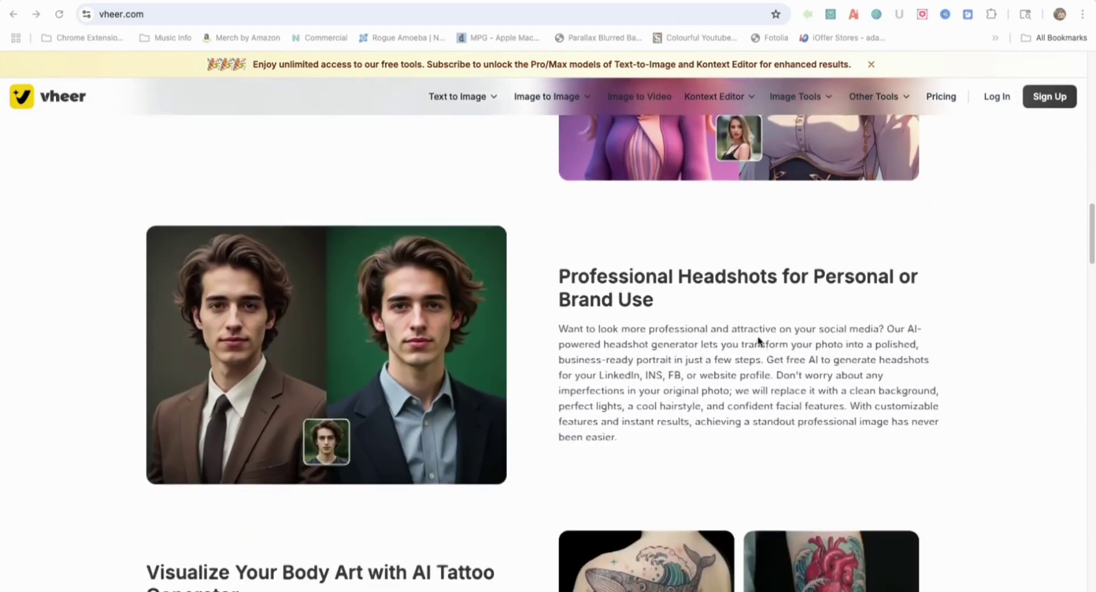
scroll(713, 301, down, 9)
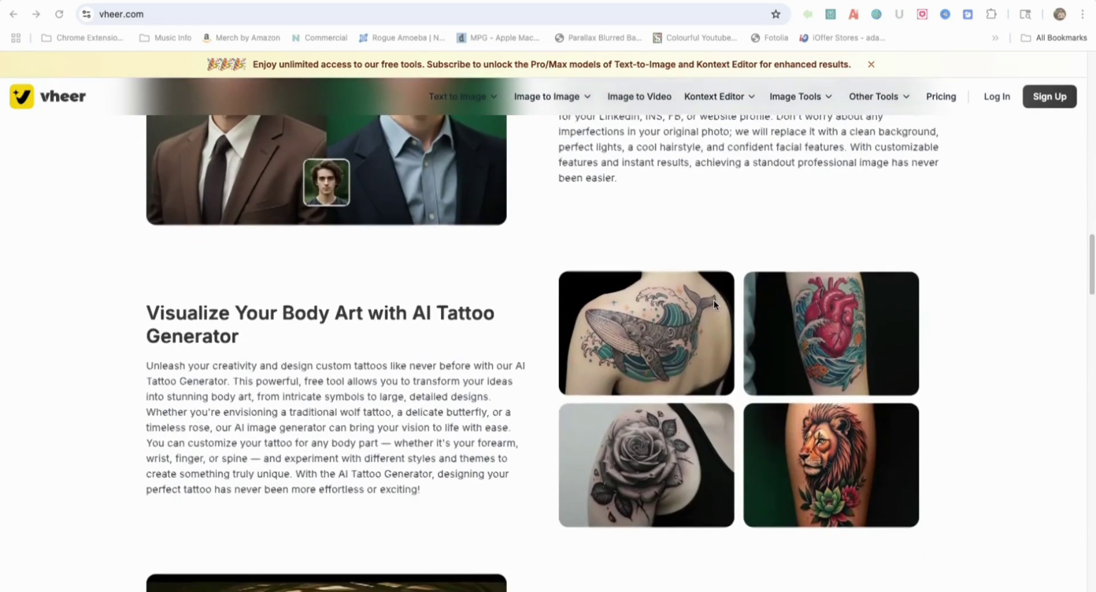
scroll(713, 304, down, 4)
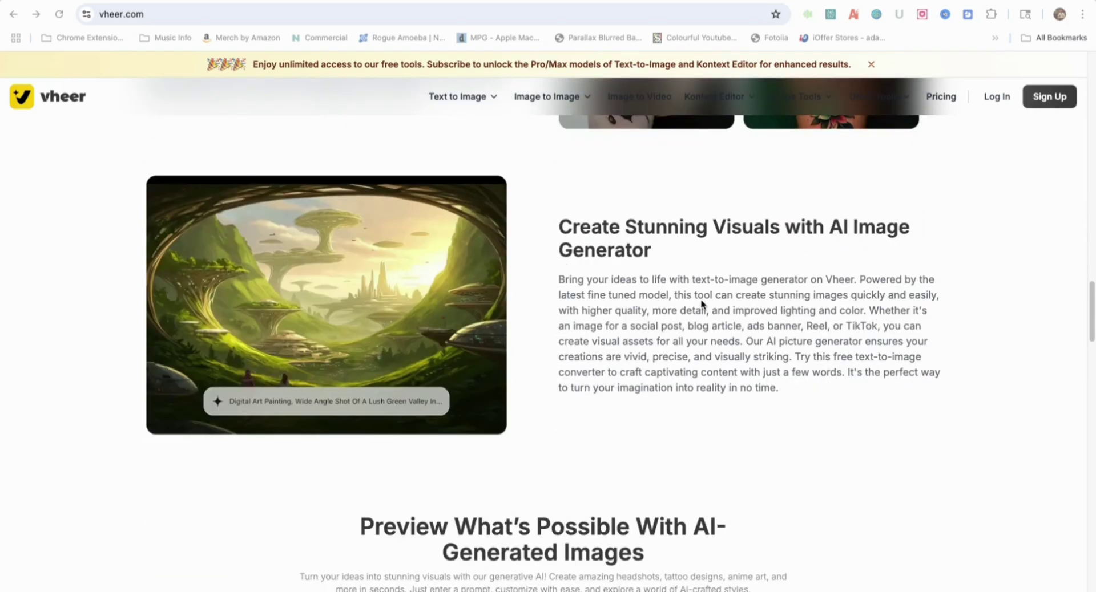
scroll(679, 303, down, 9)
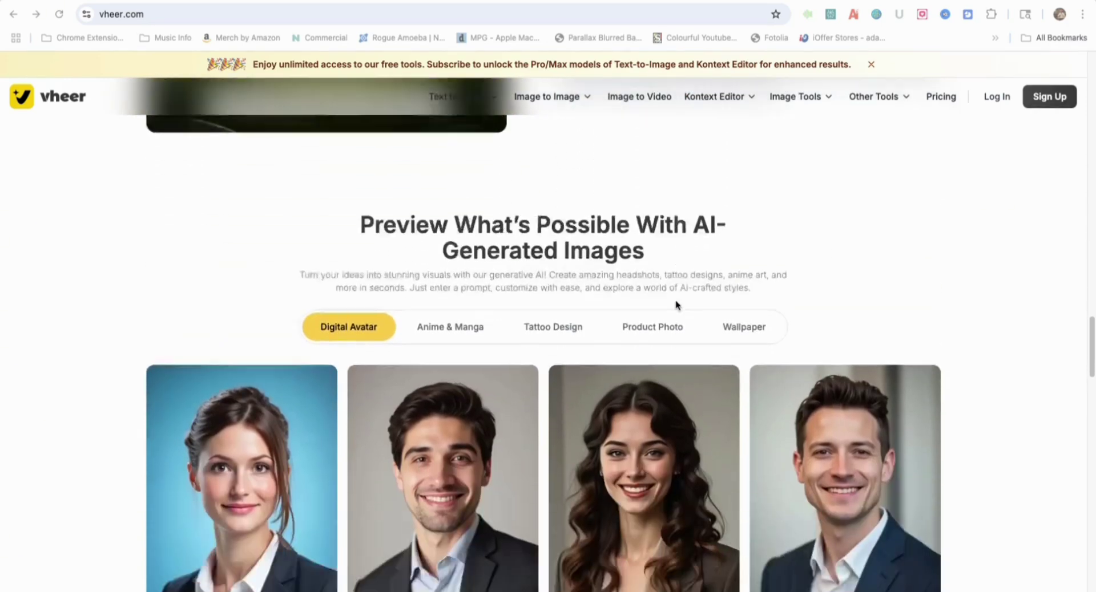
scroll(667, 285, up, 1)
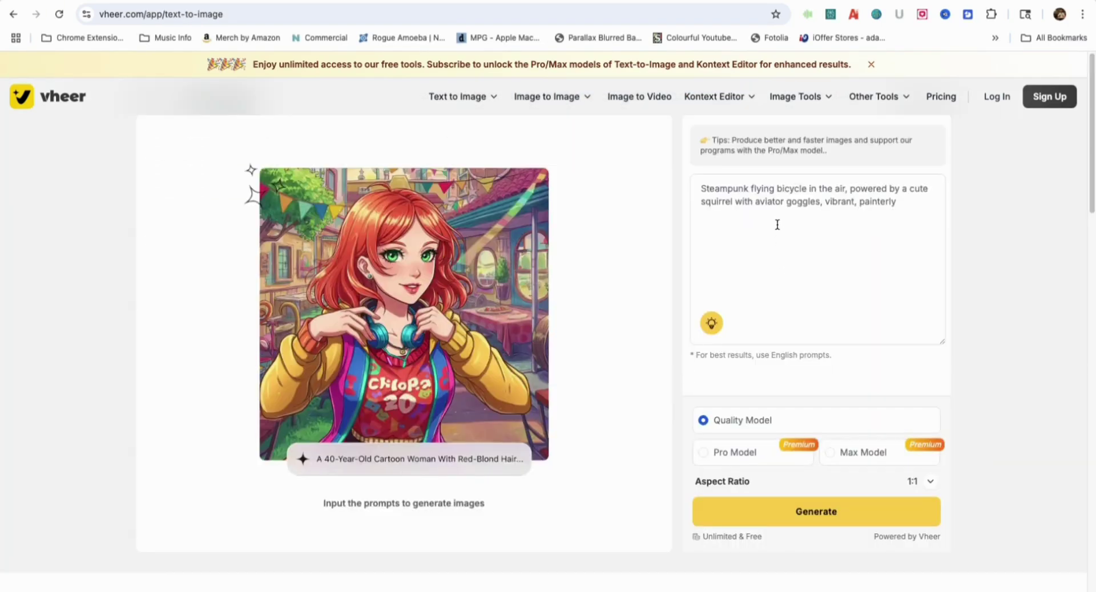
Generate a 16:9 image from the copied prompt about a hyper-realistic futuristic humanoid robot riding a high-tech motorbike through mountains at sunset.
click(696, 189)
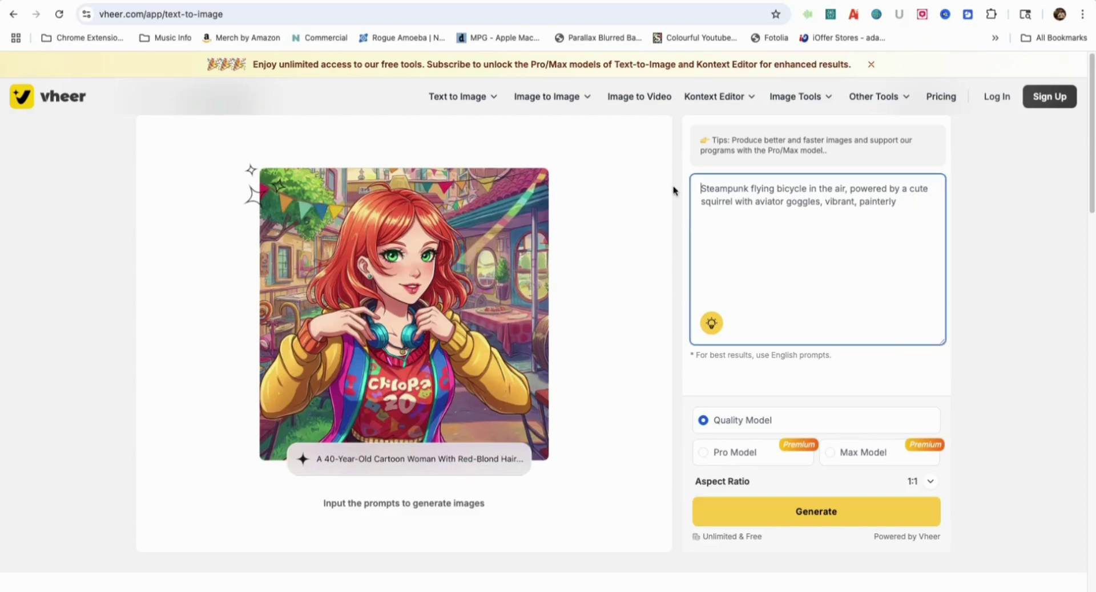
right_click(762, 195)
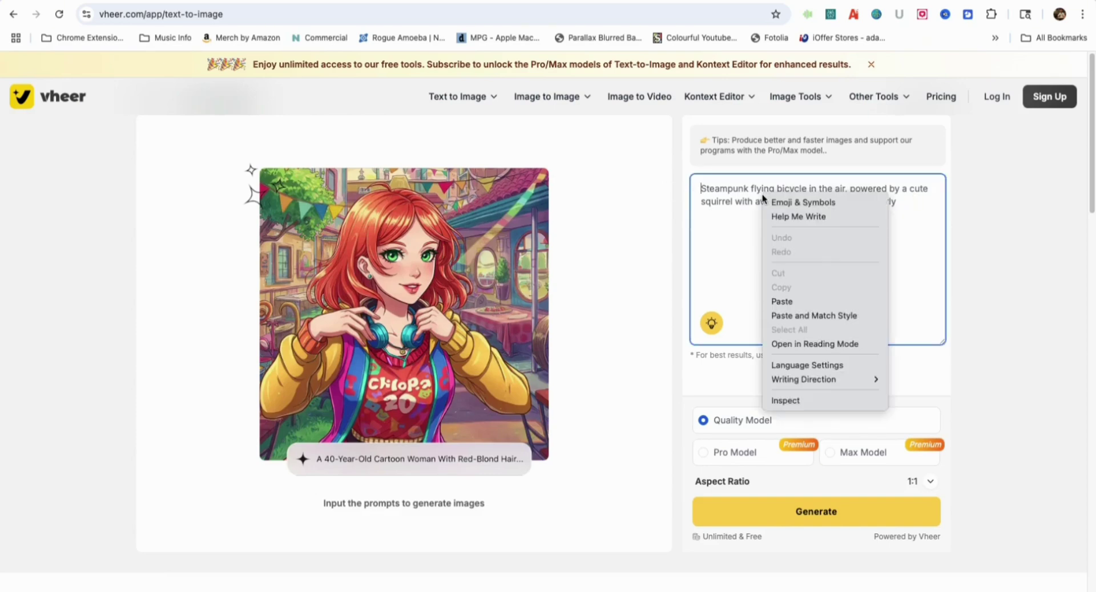
click(806, 302)
click(929, 444)
click(936, 418)
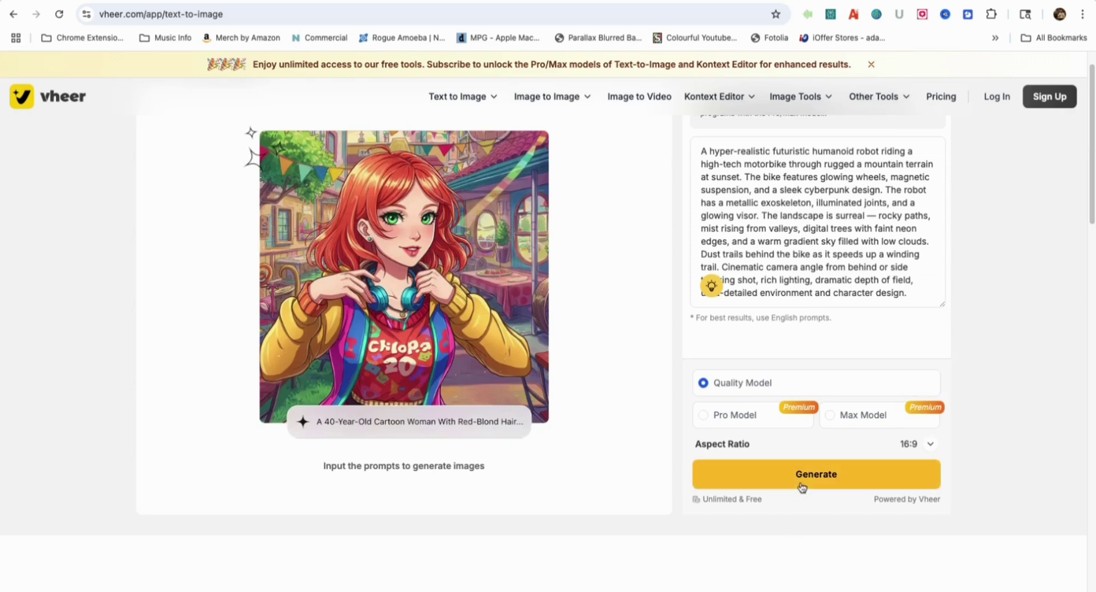
click(821, 476)
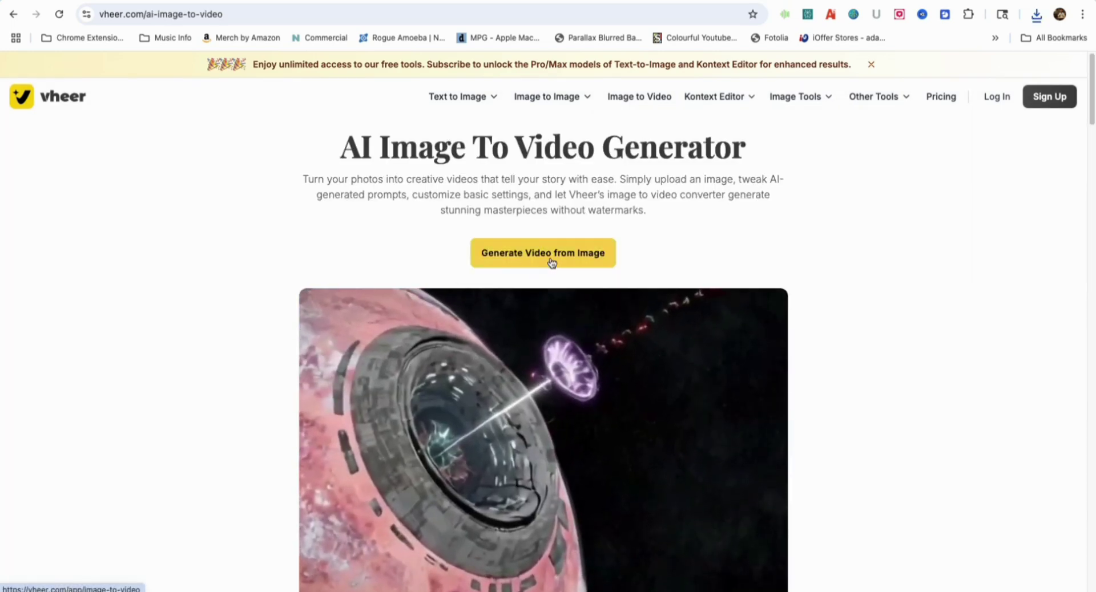
Open the image-to-video generator, upload the motorbike rider image and review its basic image prompt.
click(551, 263)
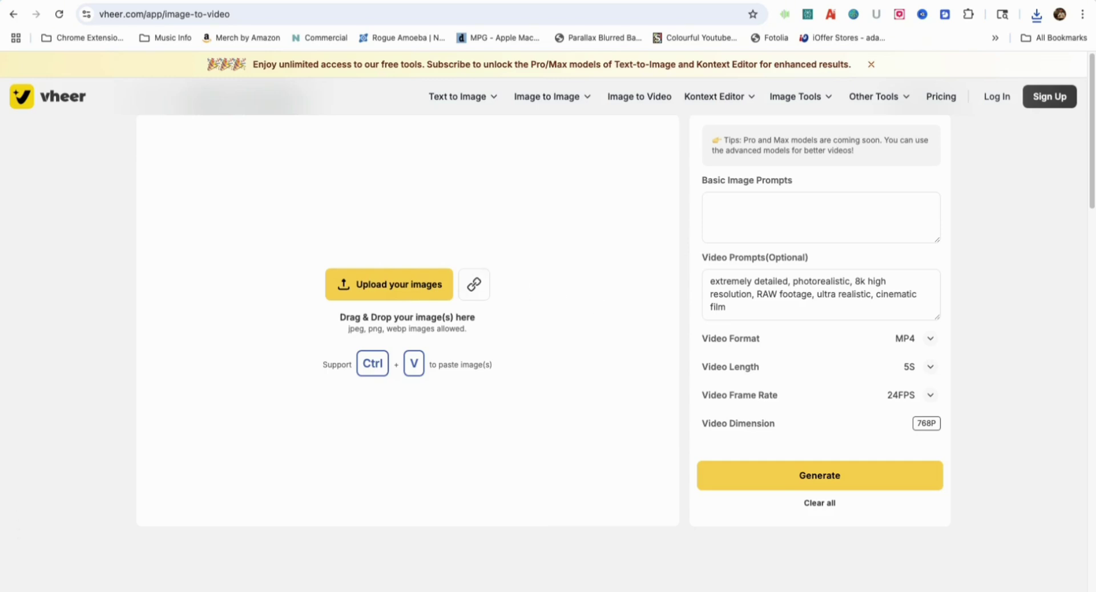
drag(626, 588, 387, 314)
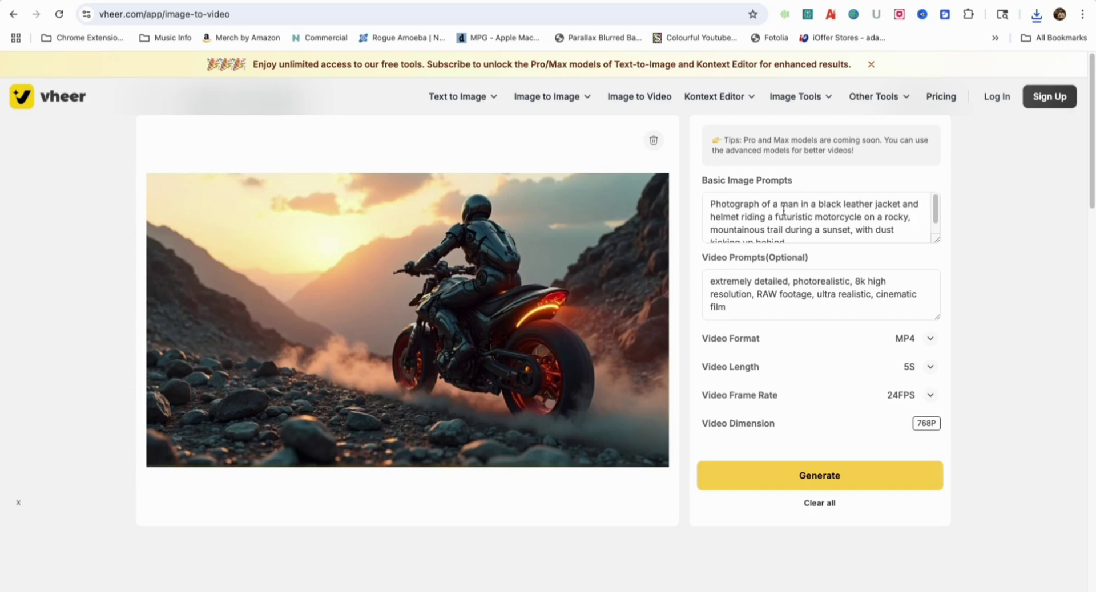
scroll(853, 211, down, 1)
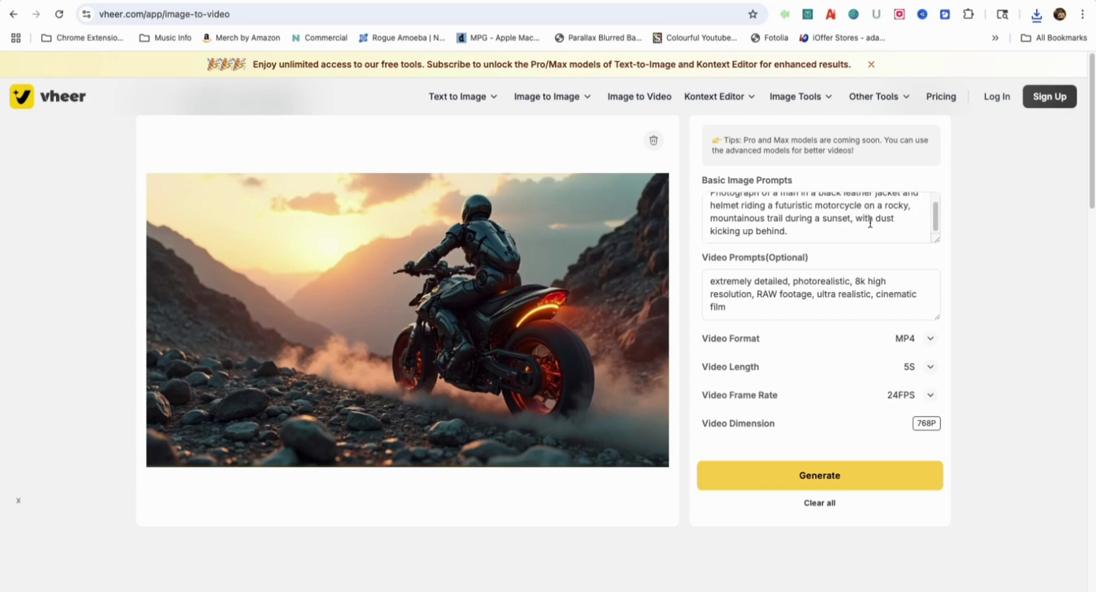
scroll(858, 240, up, 1)
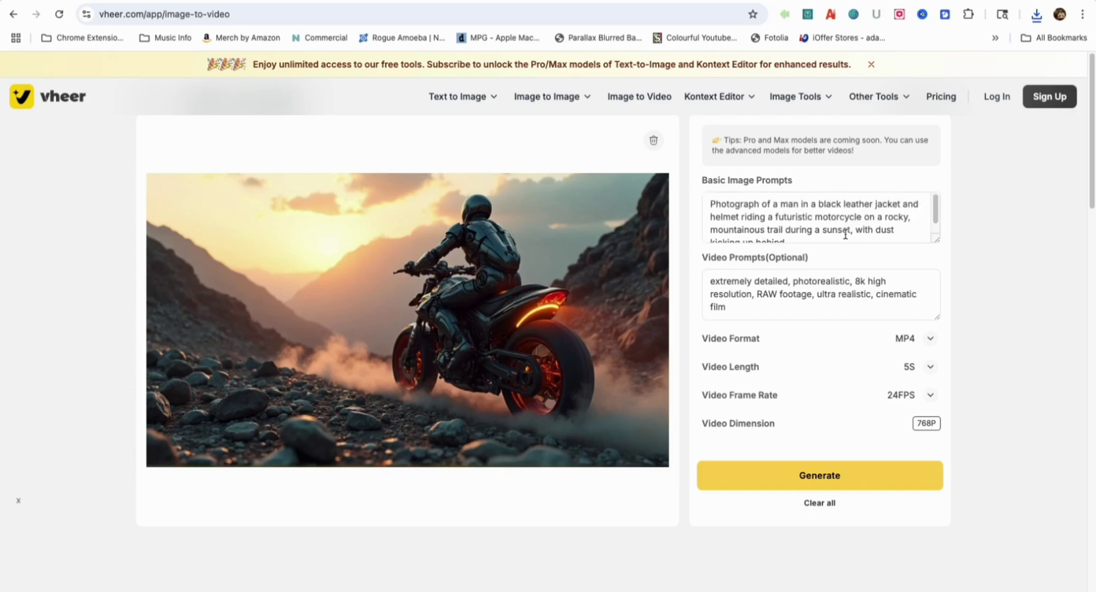
scroll(845, 235, down, 1)
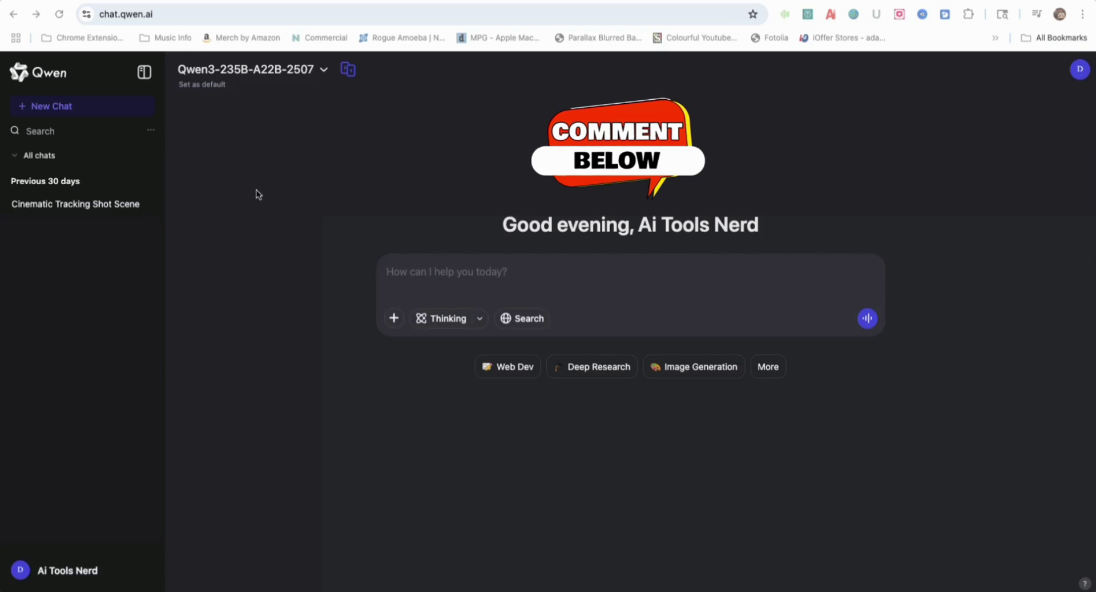
Look over the available models on chat.qwen.ai and show the additional chat modes.
click(325, 69)
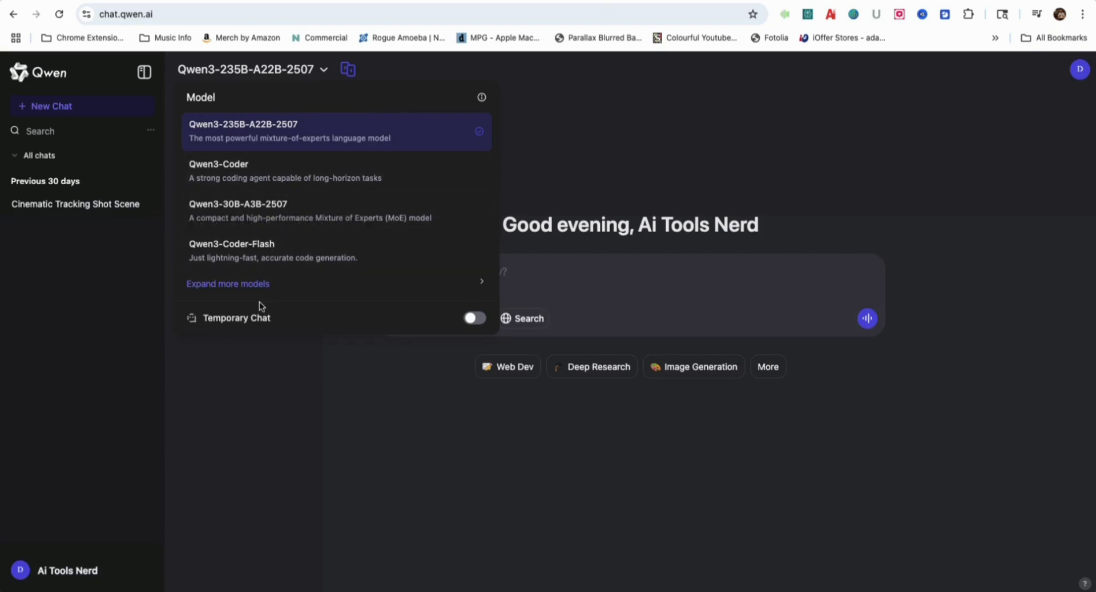
click(576, 160)
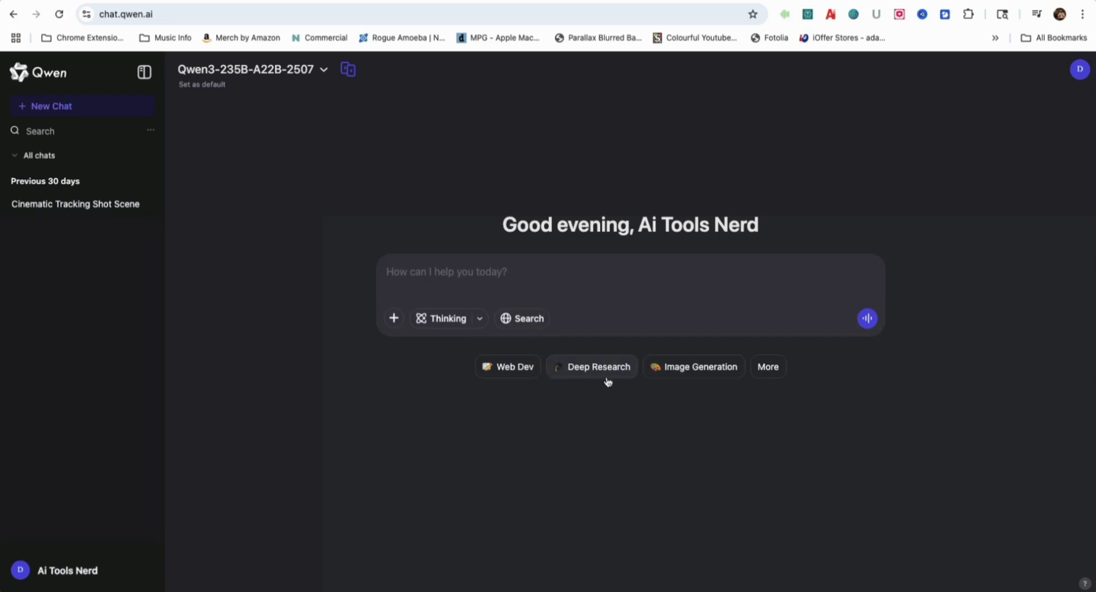
click(768, 367)
Submit the copied prompt for an HTML and JavaScript falling-objects clicking game with a start screen, rising difficulty and a desktop and mobile responsive layout.
click(432, 300)
text(Help me)
drag(446, 284, 371, 280)
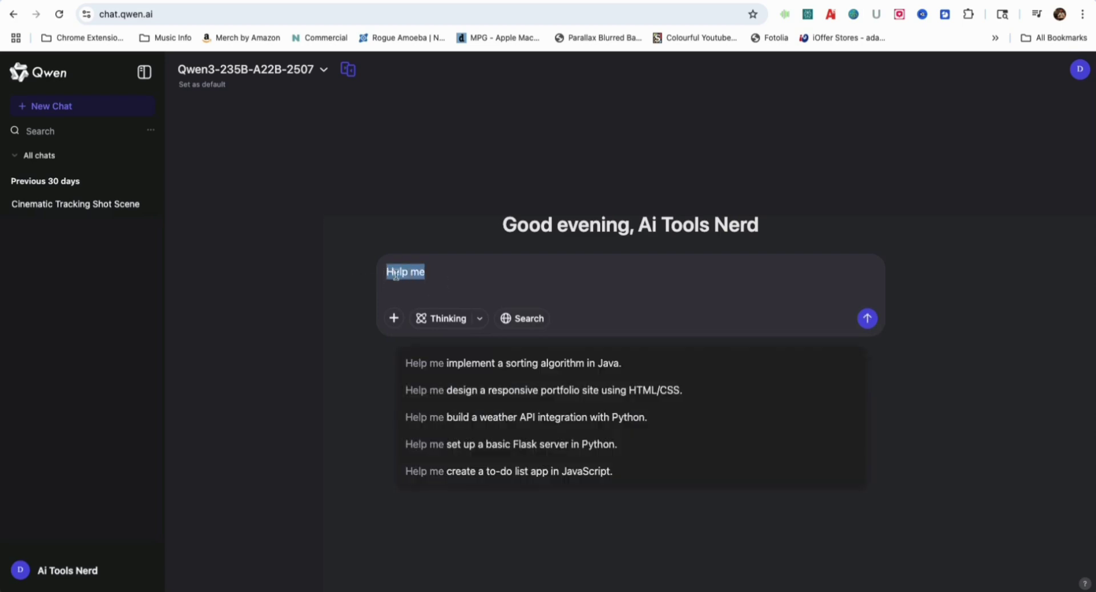
right_click(402, 276)
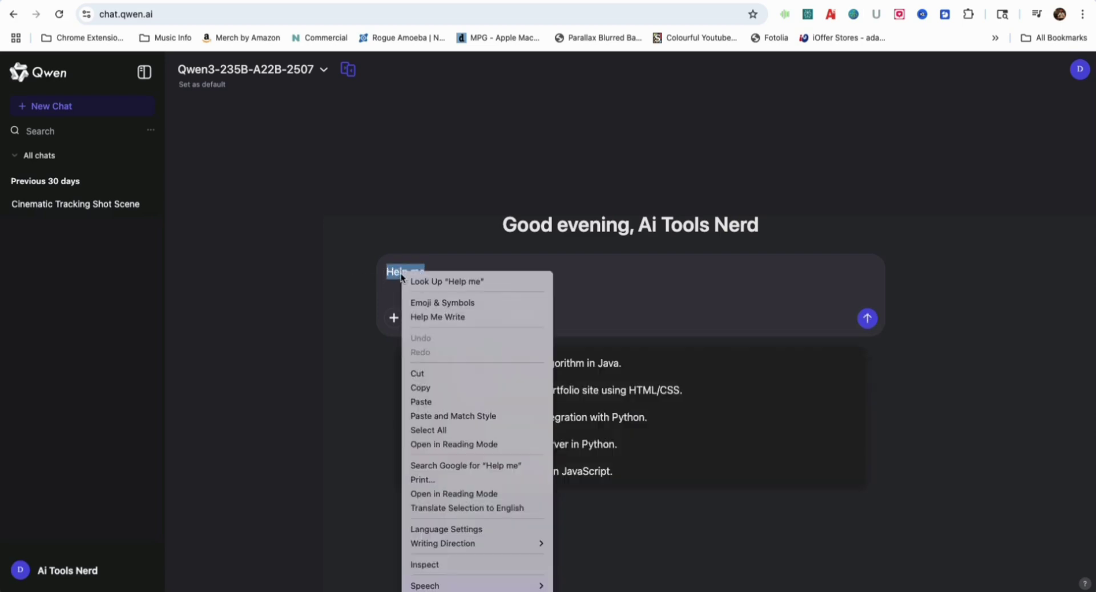
click(448, 402)
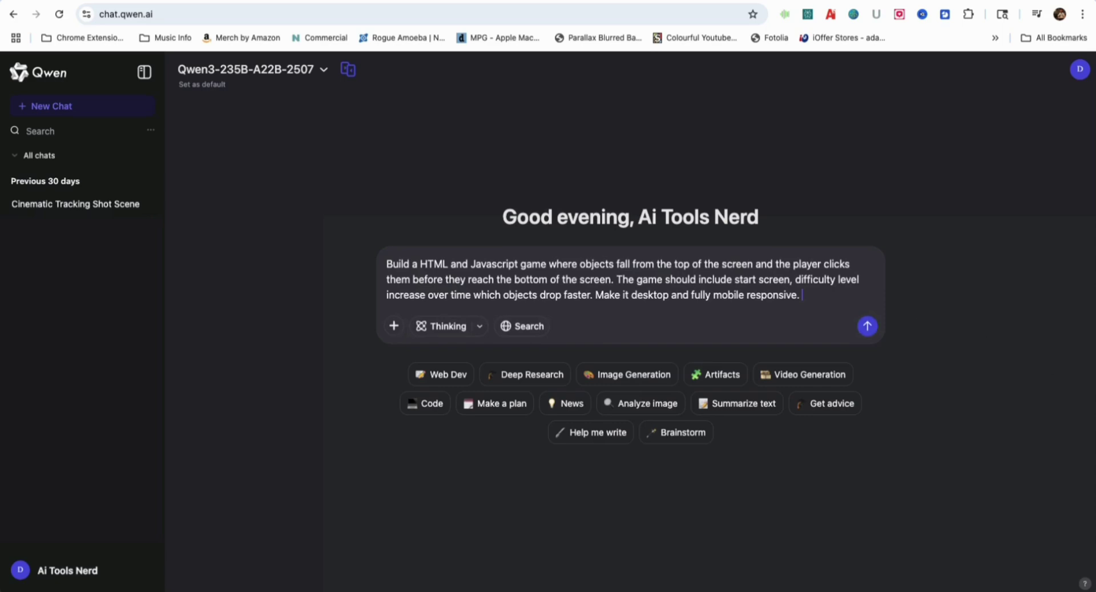
click(868, 326)
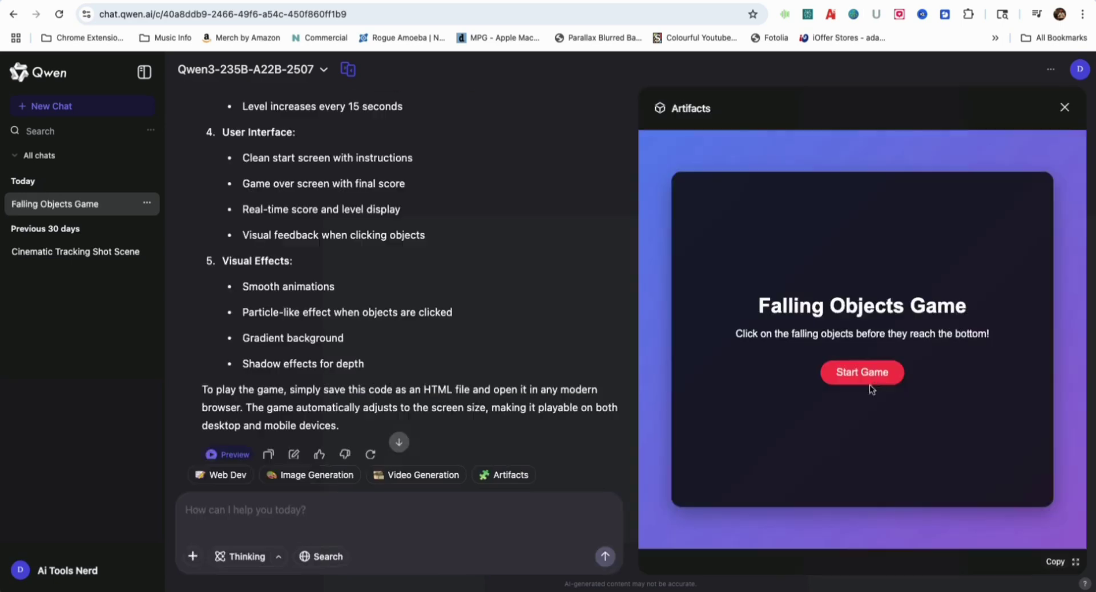
Start the Falling Objects Game in the preview and test it by hitting several falling objects.
click(864, 374)
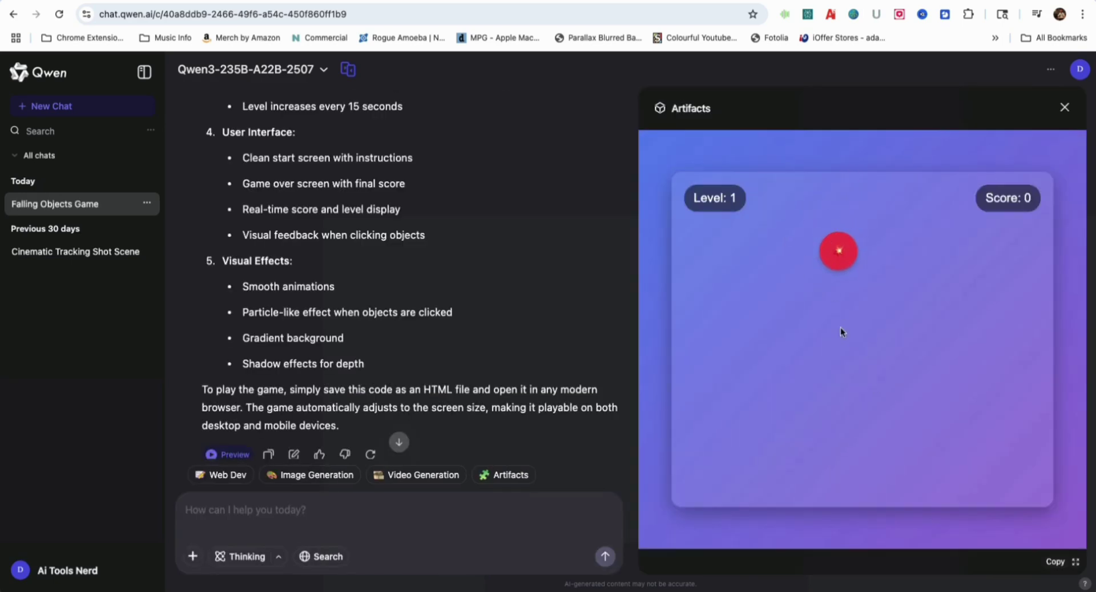
click(844, 347)
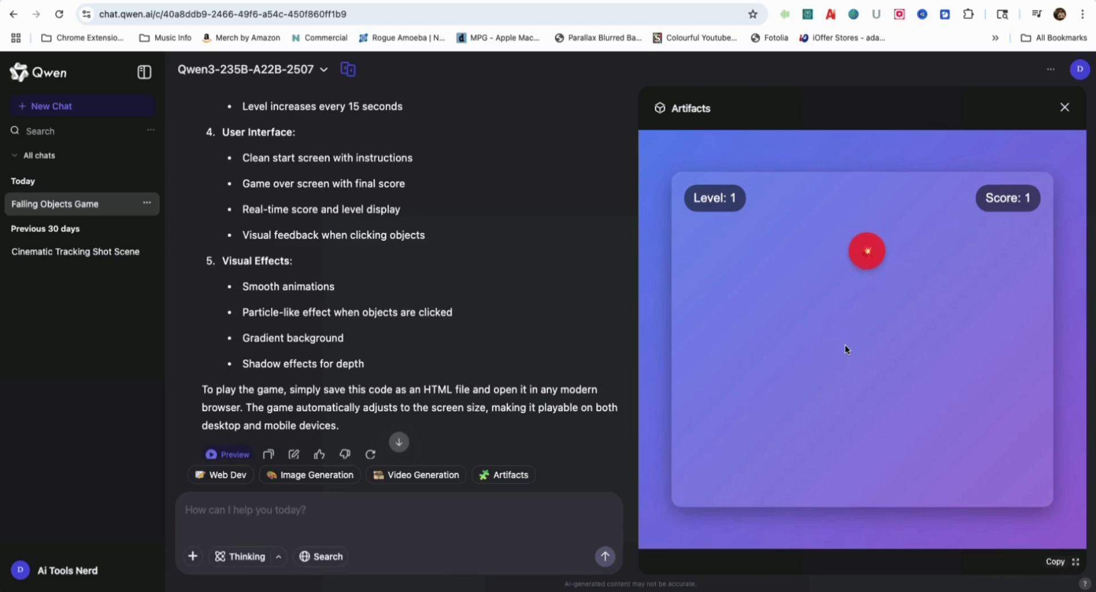
click(867, 347)
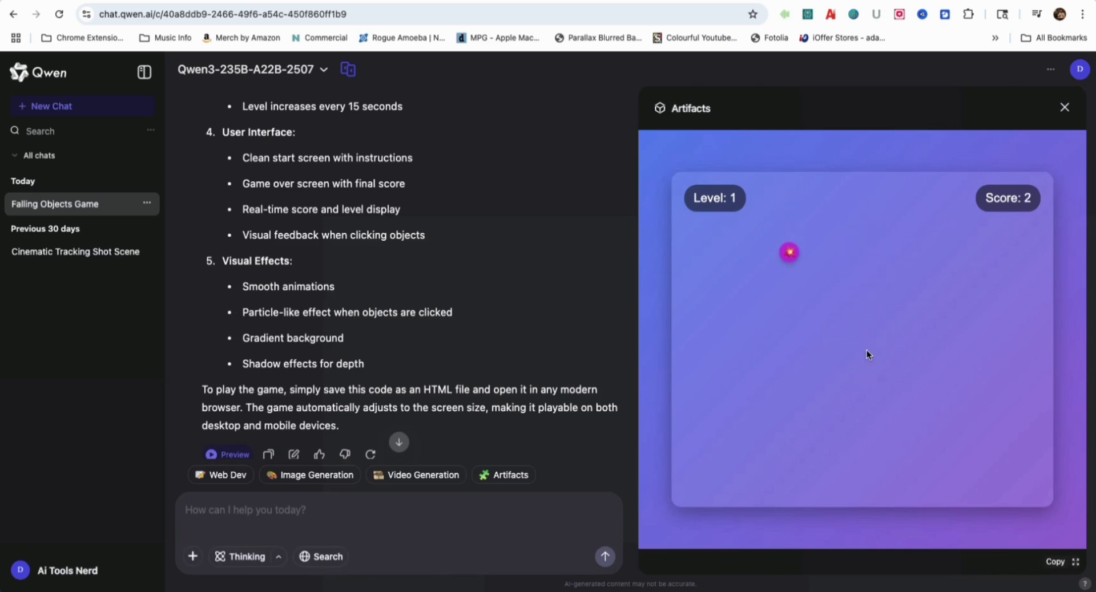
click(850, 374)
click(1018, 262)
click(949, 251)
click(1033, 240)
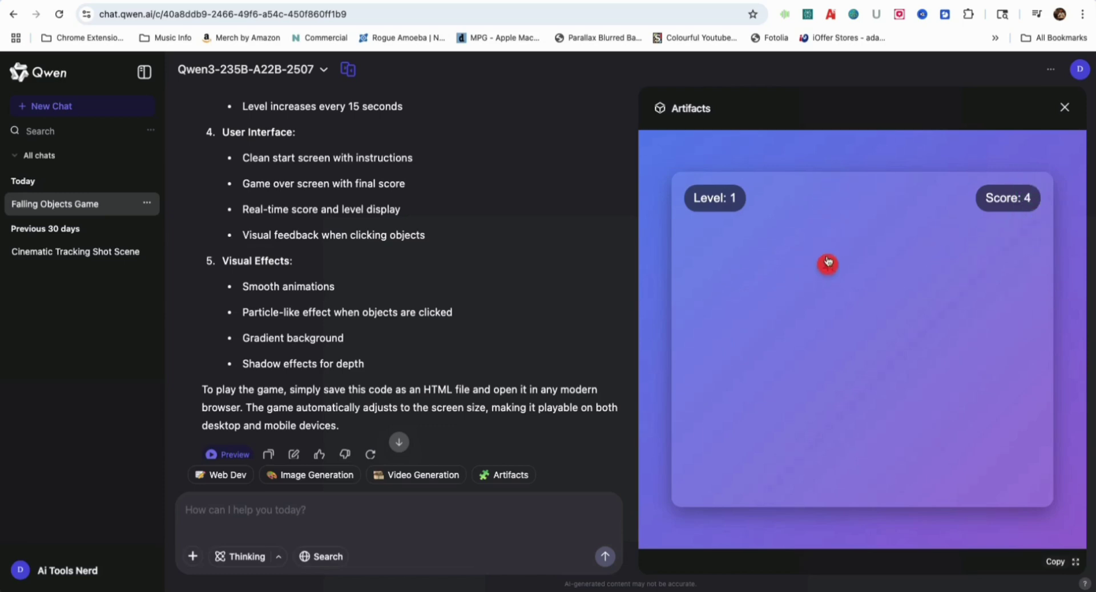
click(823, 333)
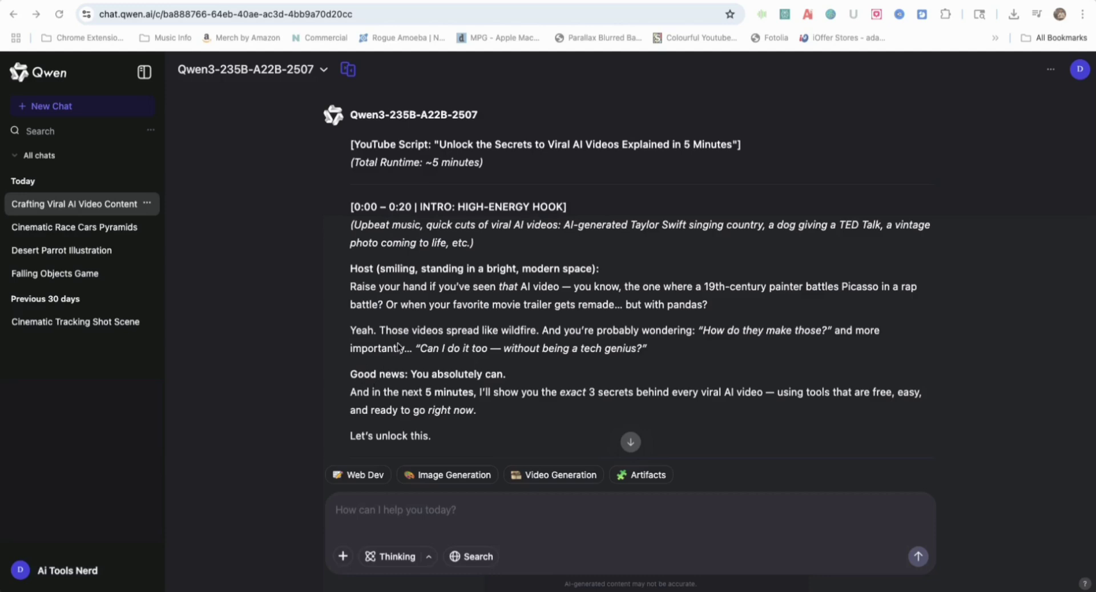
Read the generated five-minute YouTube script on viral AI videos from the intro hook through Secret #3.
scroll(501, 292, down, 3)
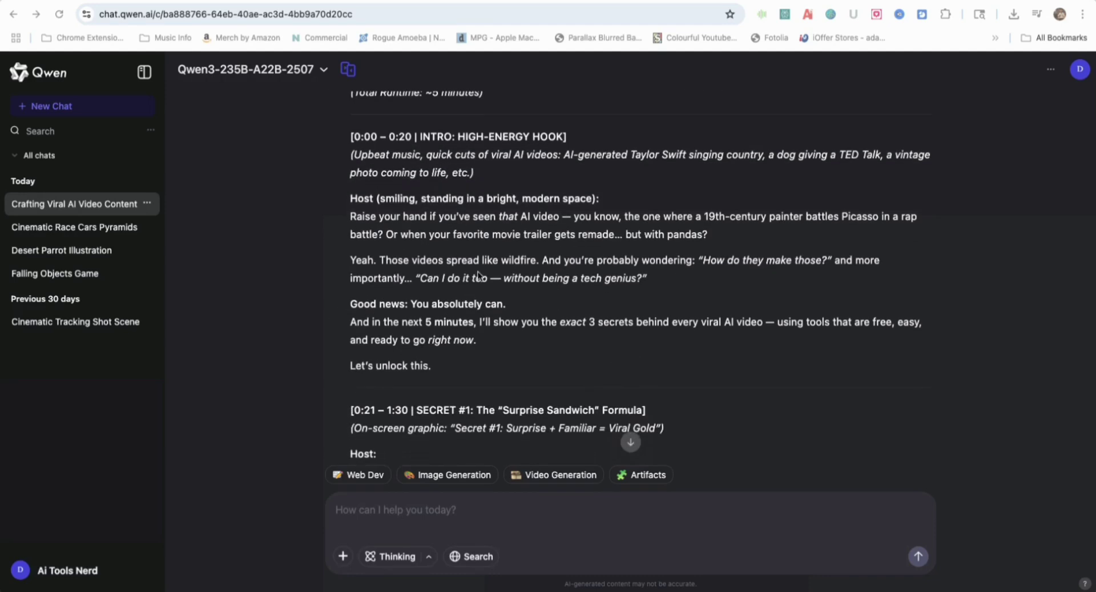
scroll(474, 296, down, 5)
scroll(492, 206, down, 8)
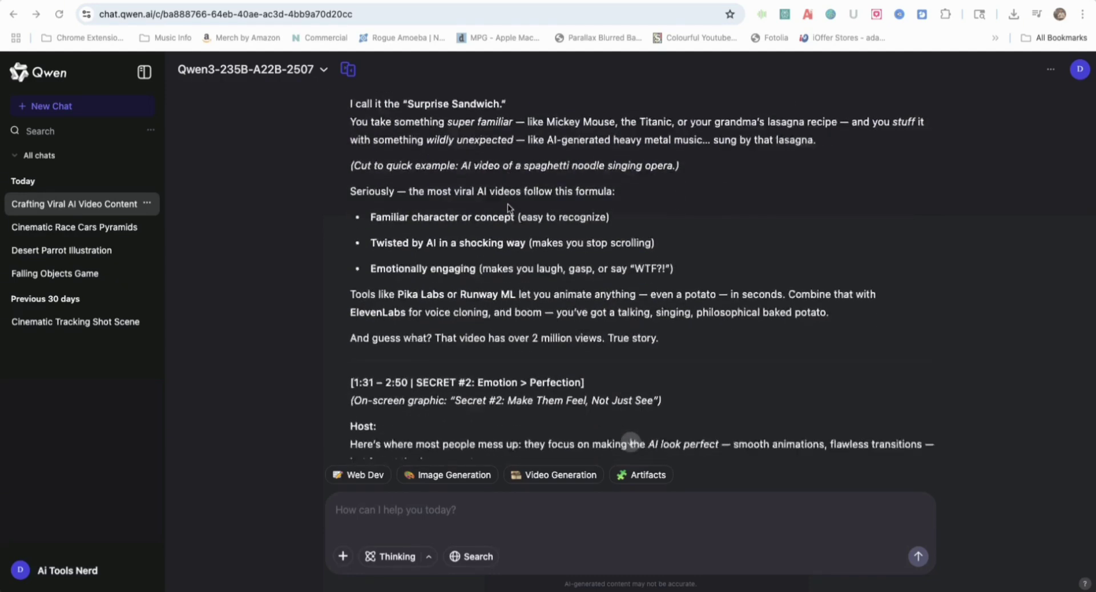
scroll(458, 204, up, 10)
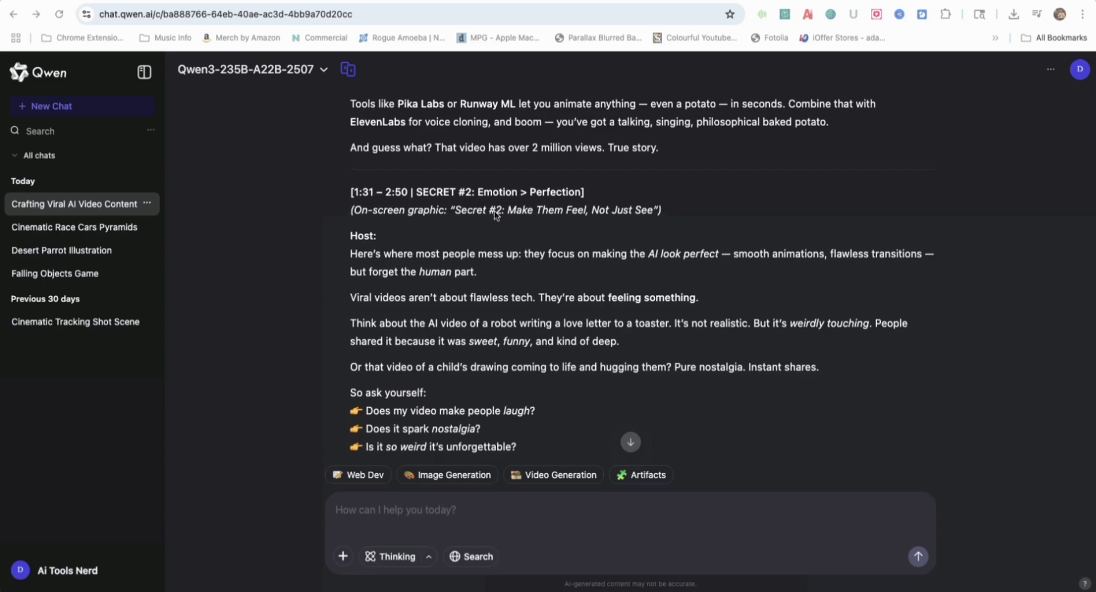
scroll(535, 286, down, 20)
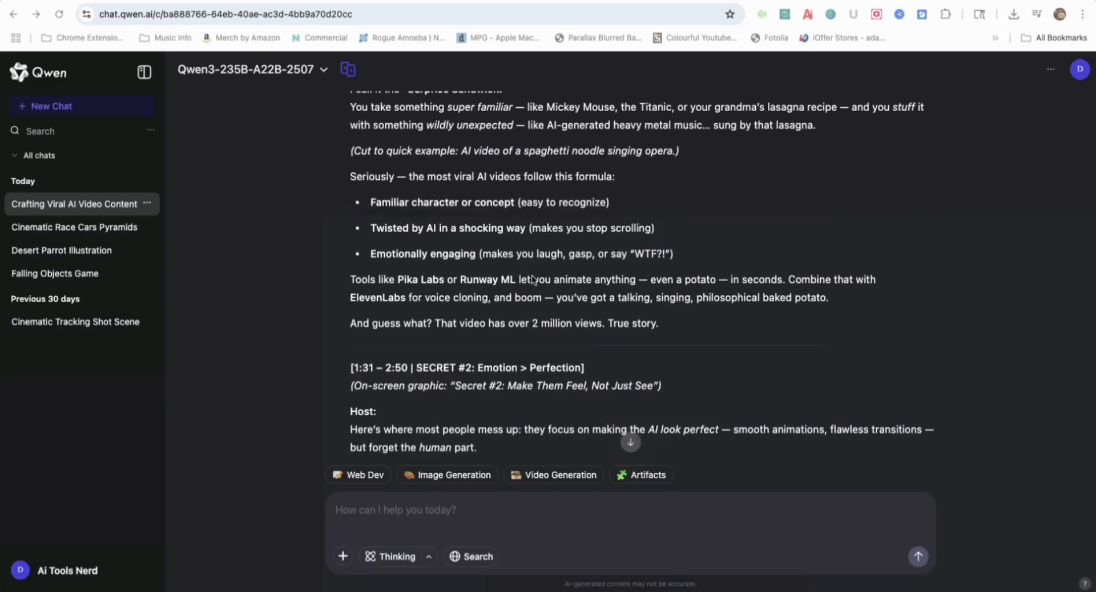
scroll(500, 157, down, 1)
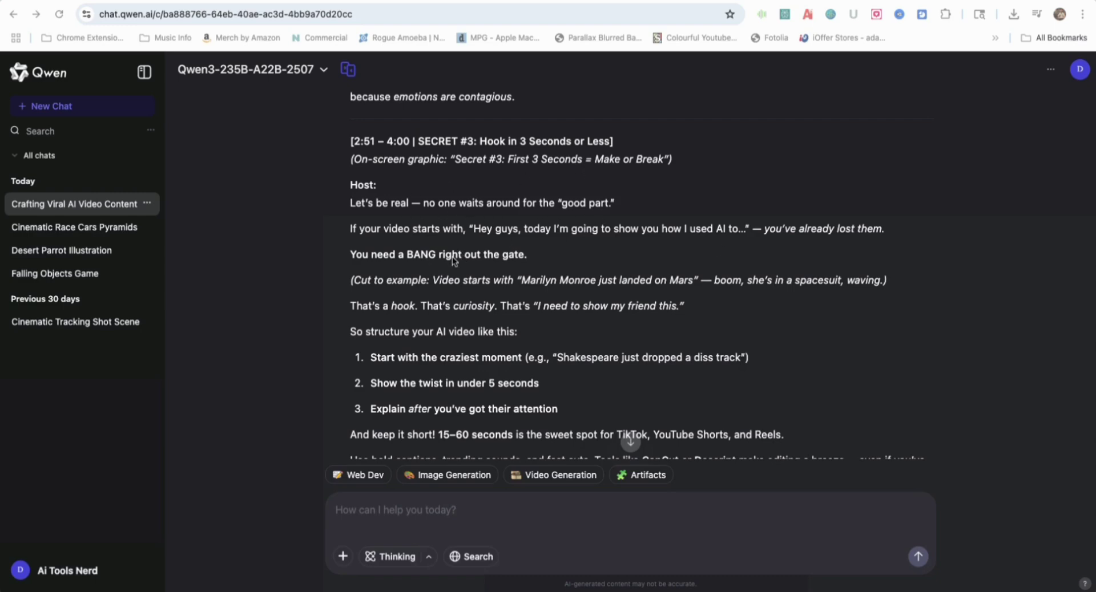
scroll(468, 251, down, 1)
scroll(774, 250, down, 2)
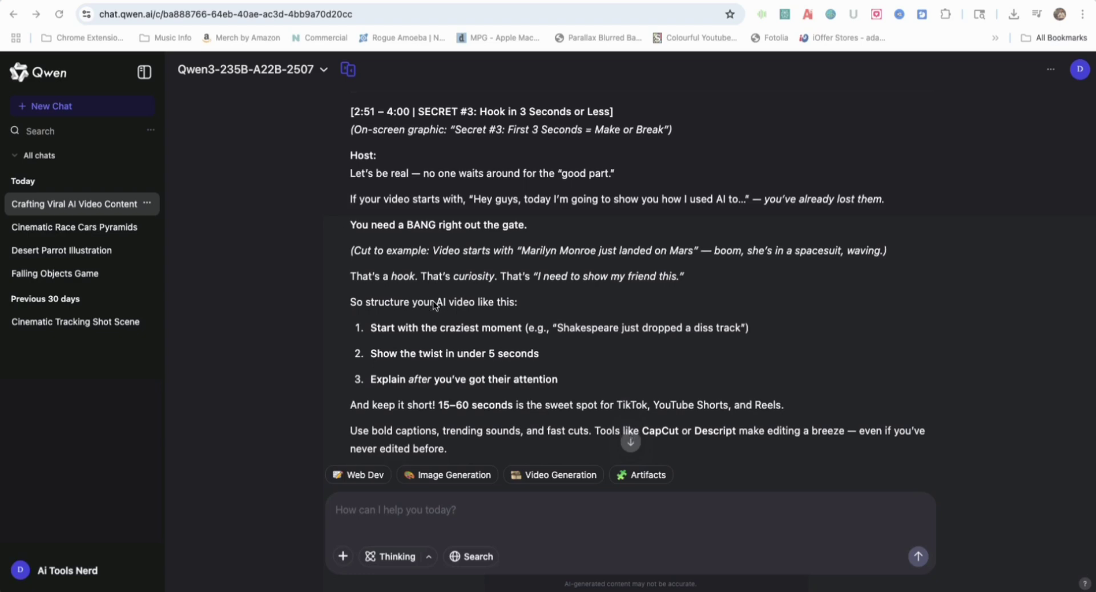
scroll(572, 255, down, 3)
scroll(418, 283, down, 8)
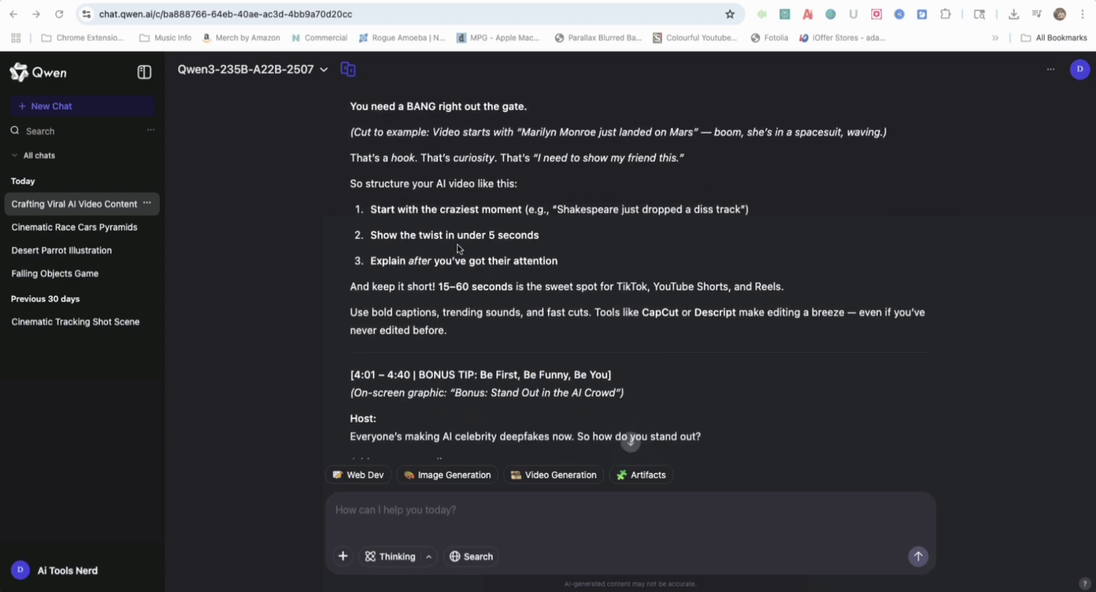
Read the script's bonus tip and its closing call to action with the recap points.
scroll(501, 256, down, 10)
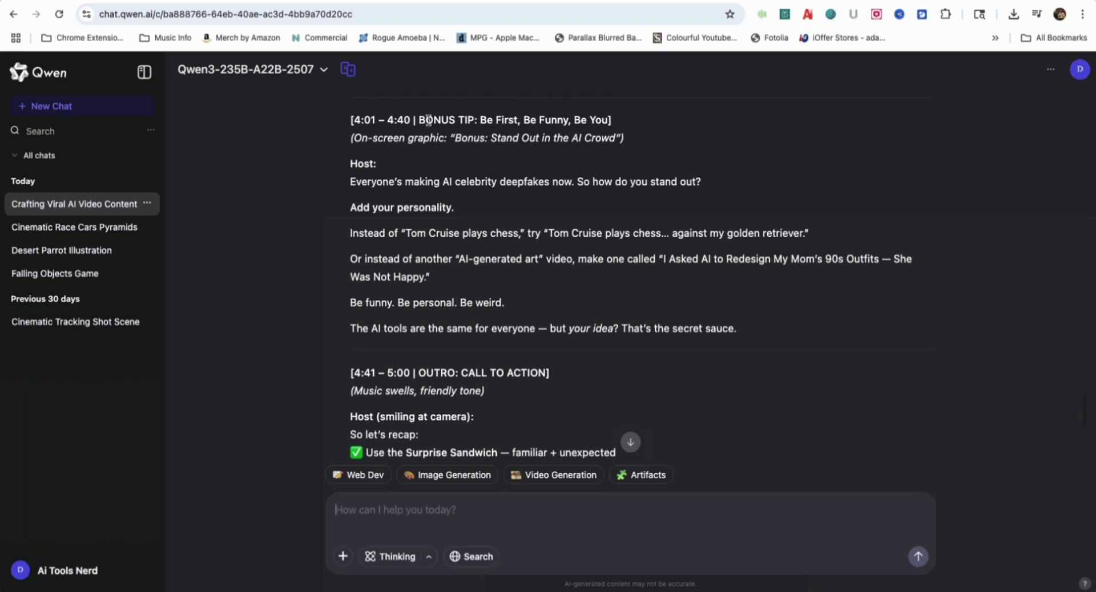
scroll(442, 214, down, 4)
scroll(468, 215, down, 10)
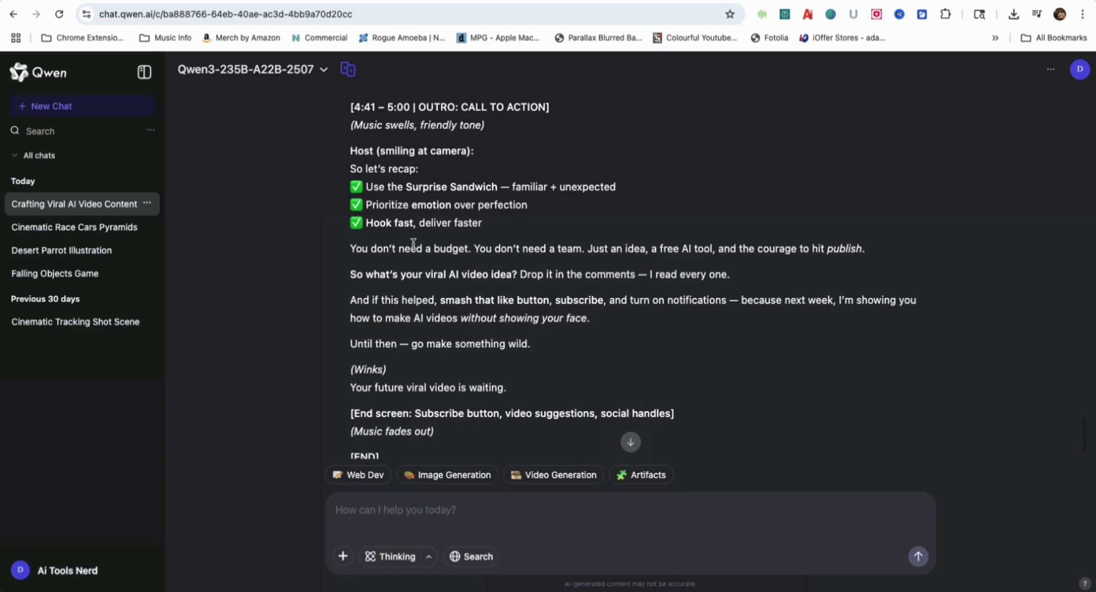
scroll(457, 205, down, 3)
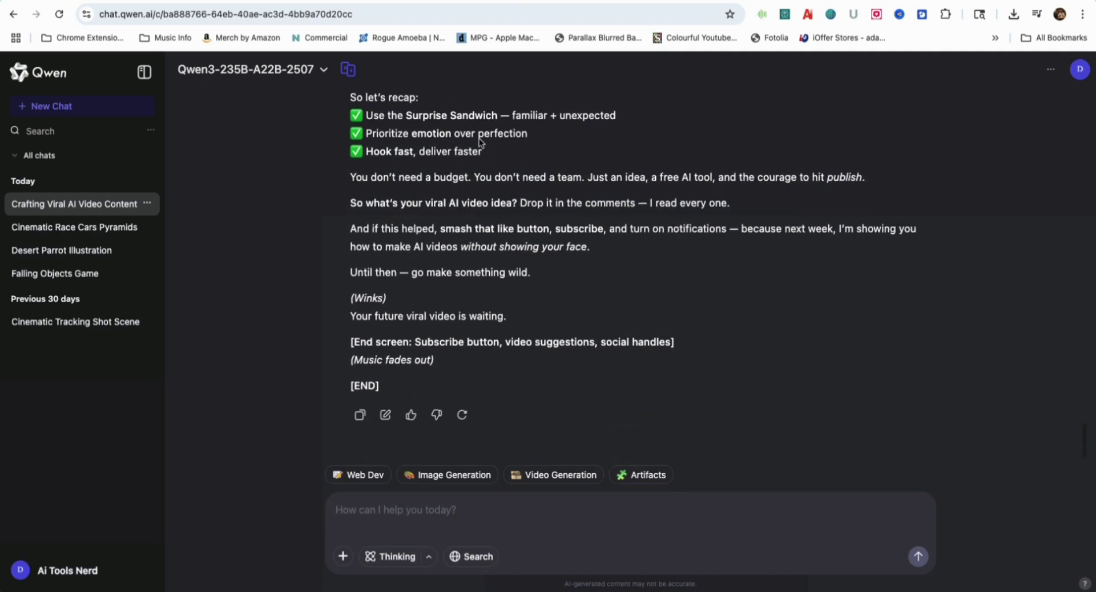
drag(536, 117, 560, 131)
click(309, 147)
drag(379, 133, 505, 149)
click(367, 183)
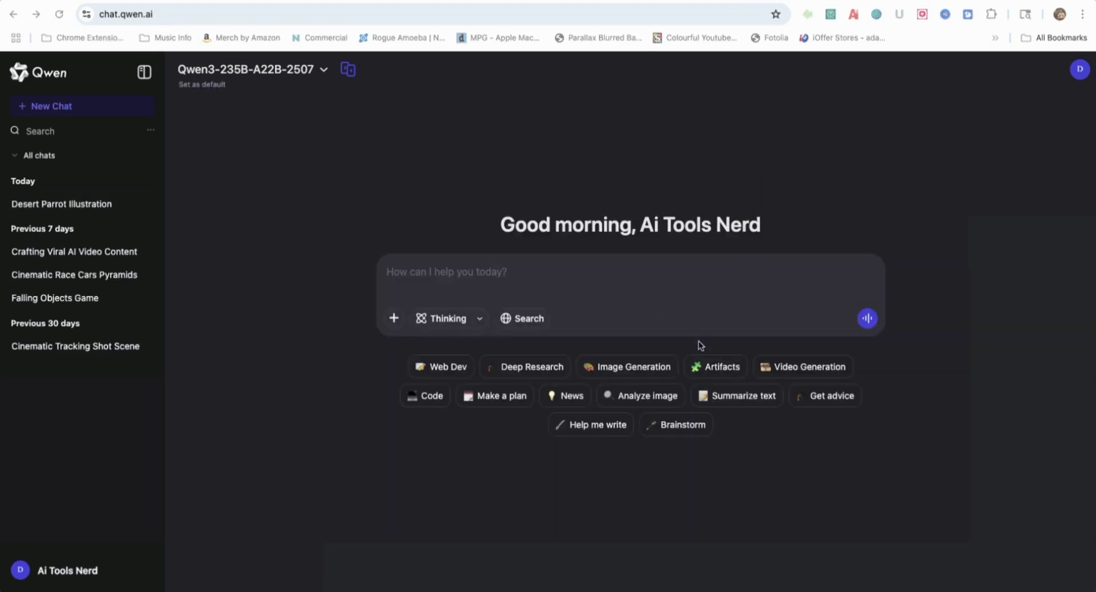
Switch the new Qwen chat to image generation and show the available aspect ratios.
click(616, 370)
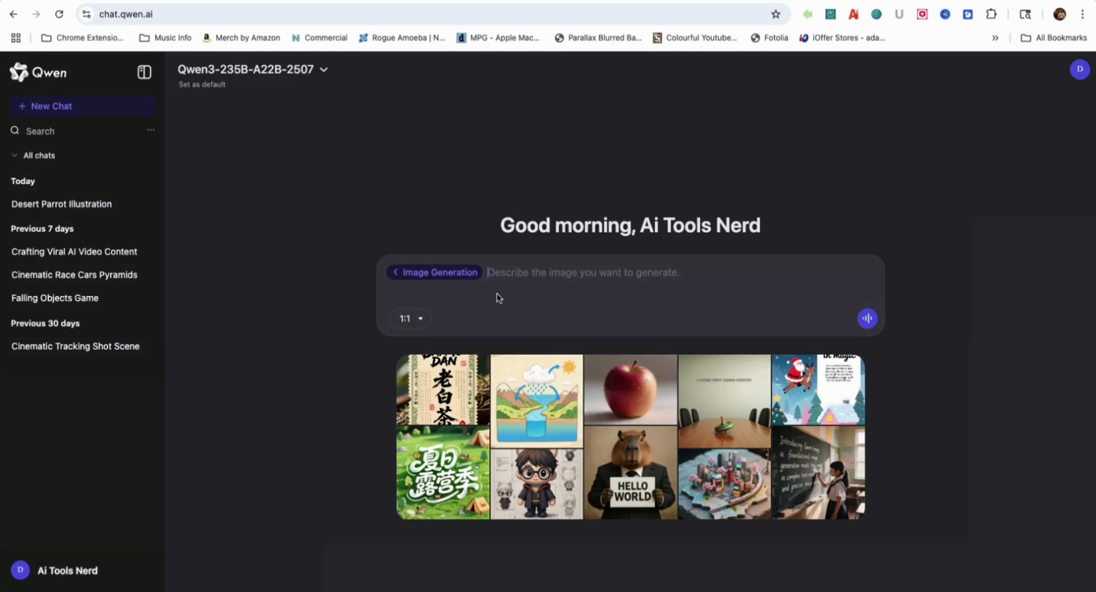
click(419, 317)
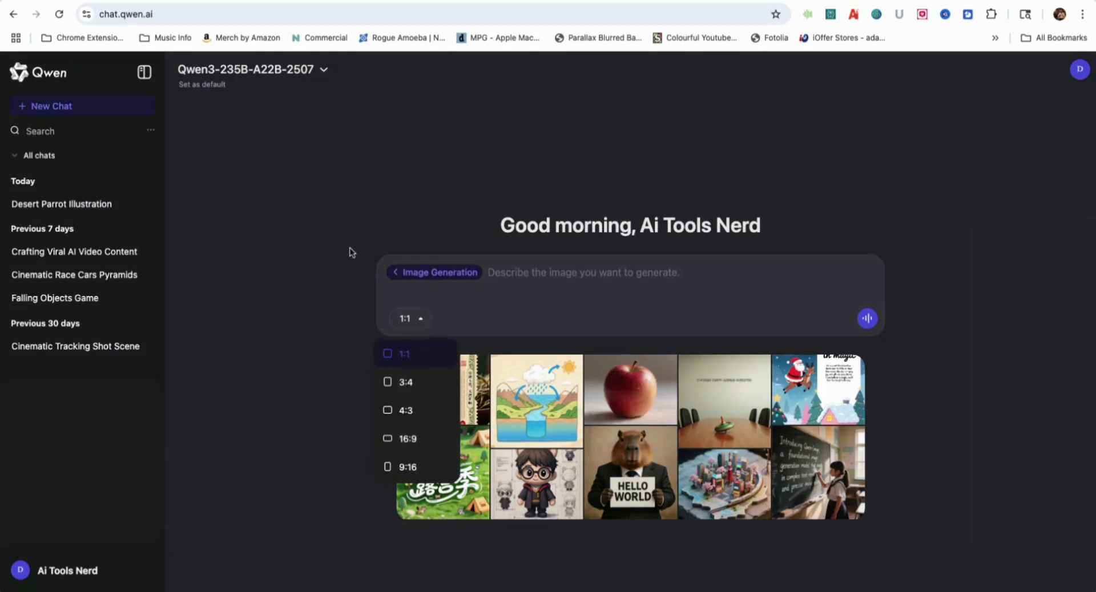
click(195, 203)
Open the Desert Parrot Illustration chat, review the saree portrait prompt and view its generated image enlarged.
click(89, 204)
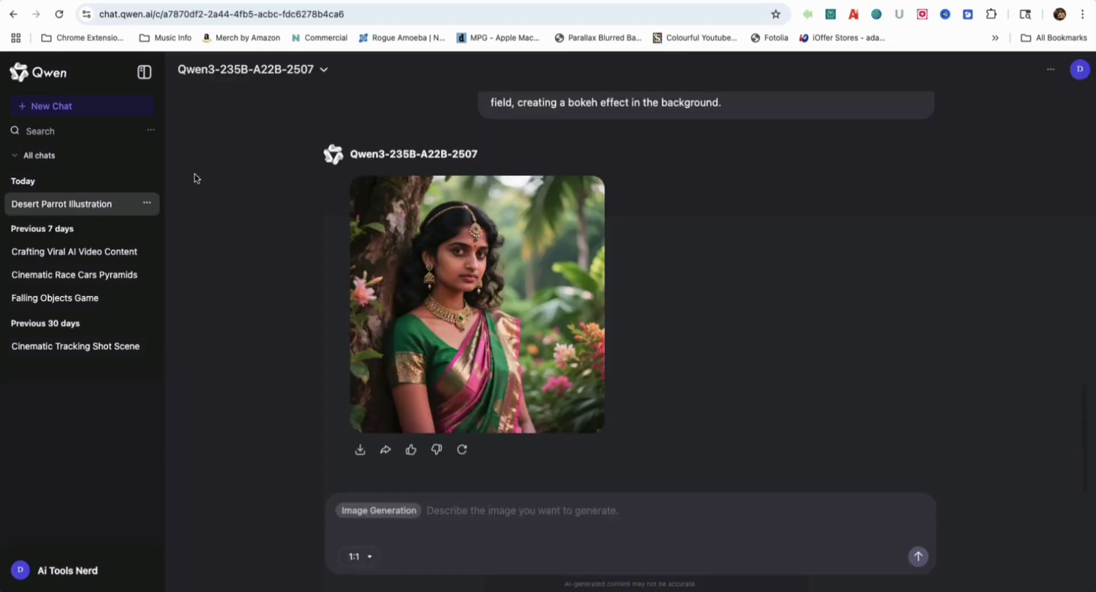
scroll(641, 316, up, 3)
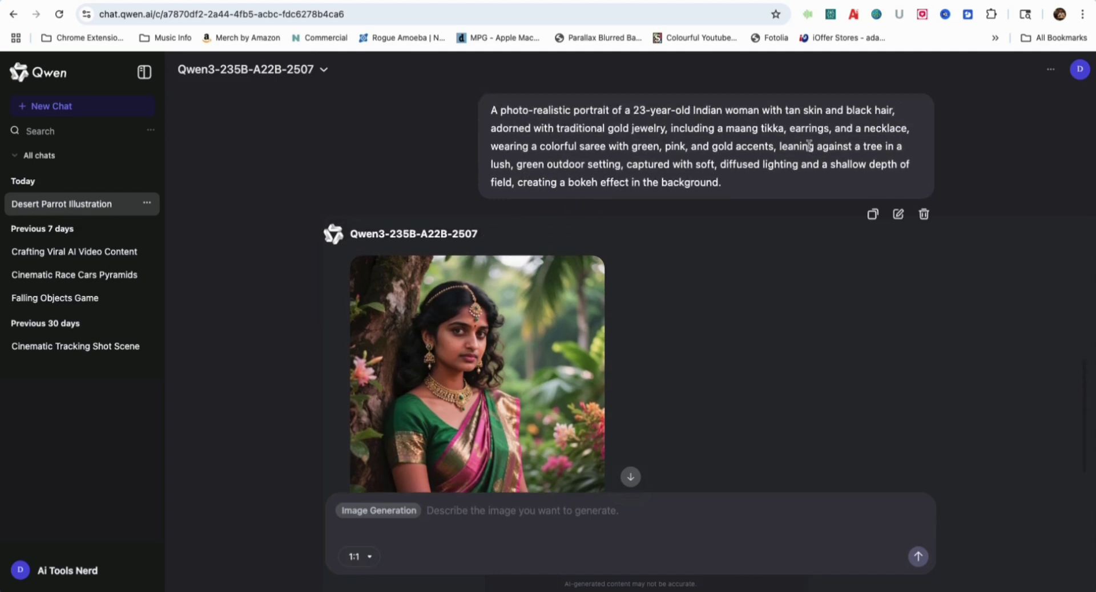
scroll(628, 296, down, 3)
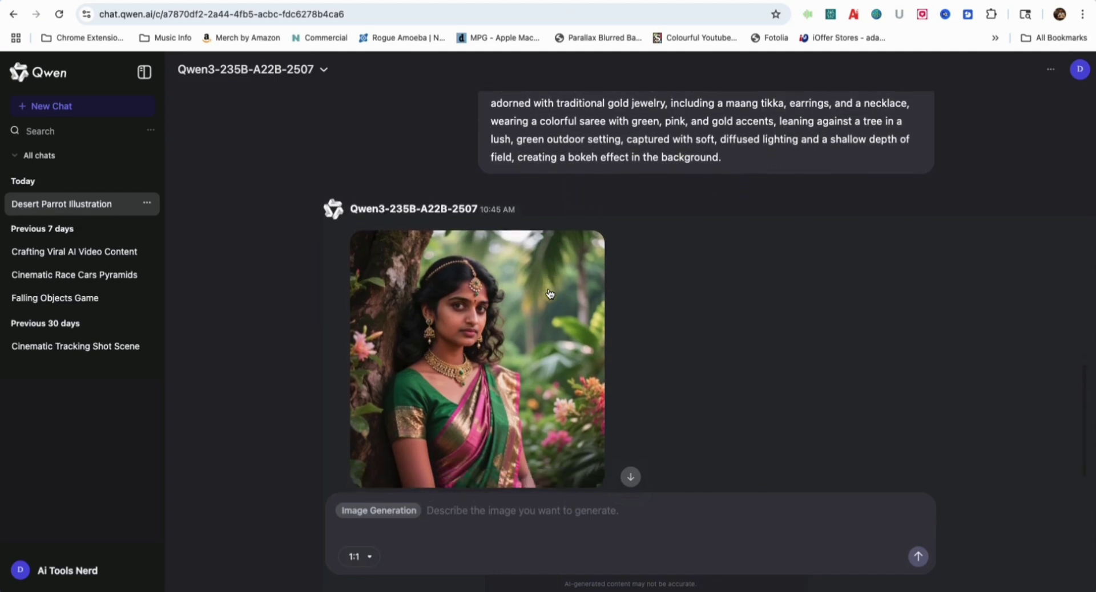
click(516, 312)
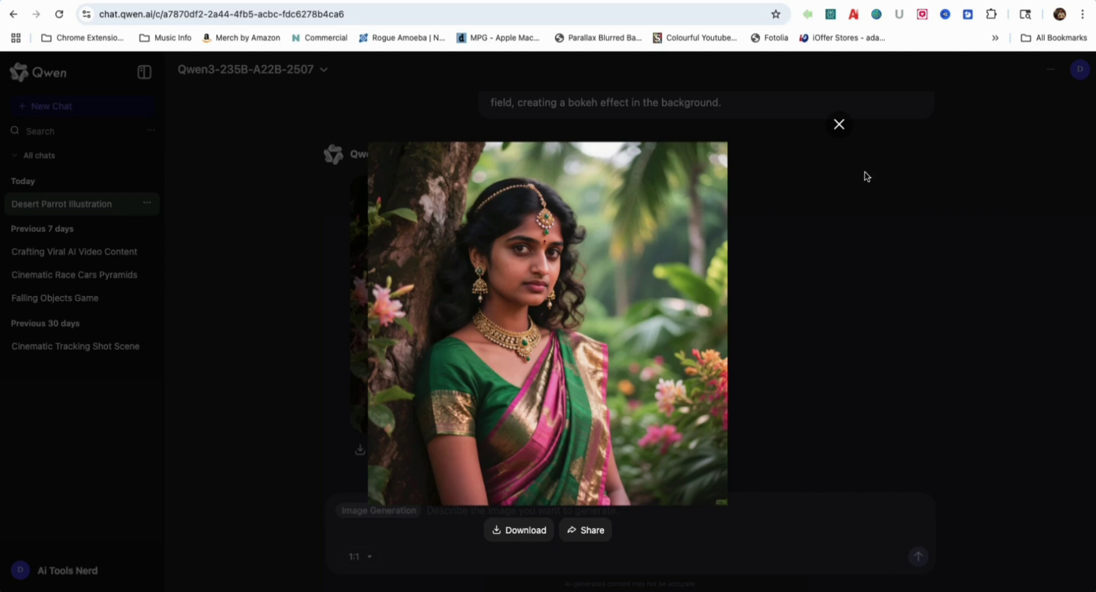
click(838, 124)
Review the Bigfoot potato-picking prompt in the chat and view its generated image enlarged.
scroll(684, 246, up, 10)
scroll(651, 200, up, 1)
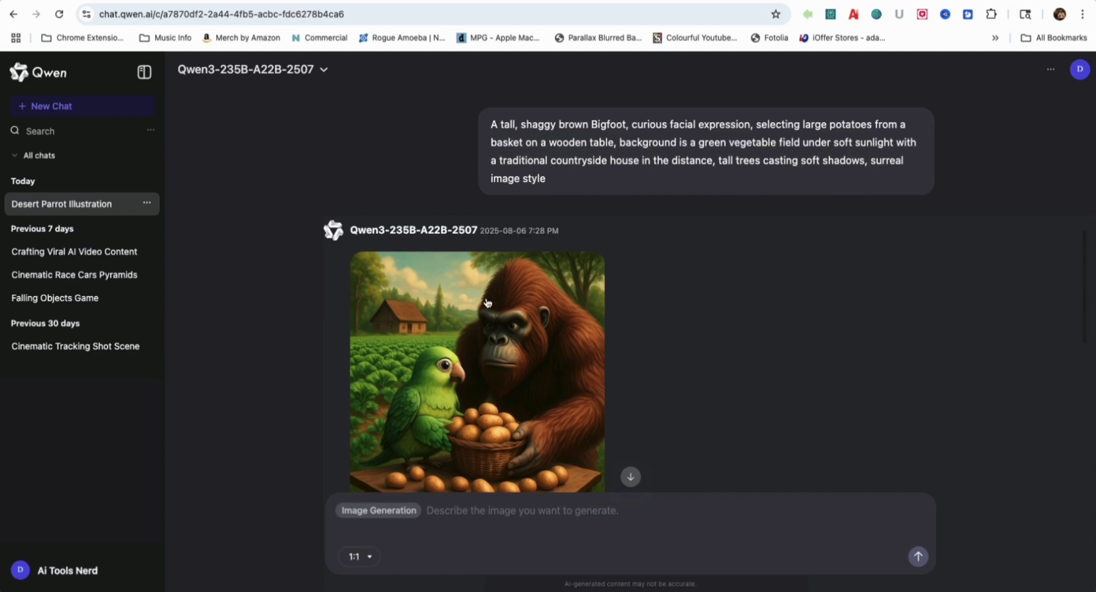
scroll(545, 368, down, 1)
click(472, 359)
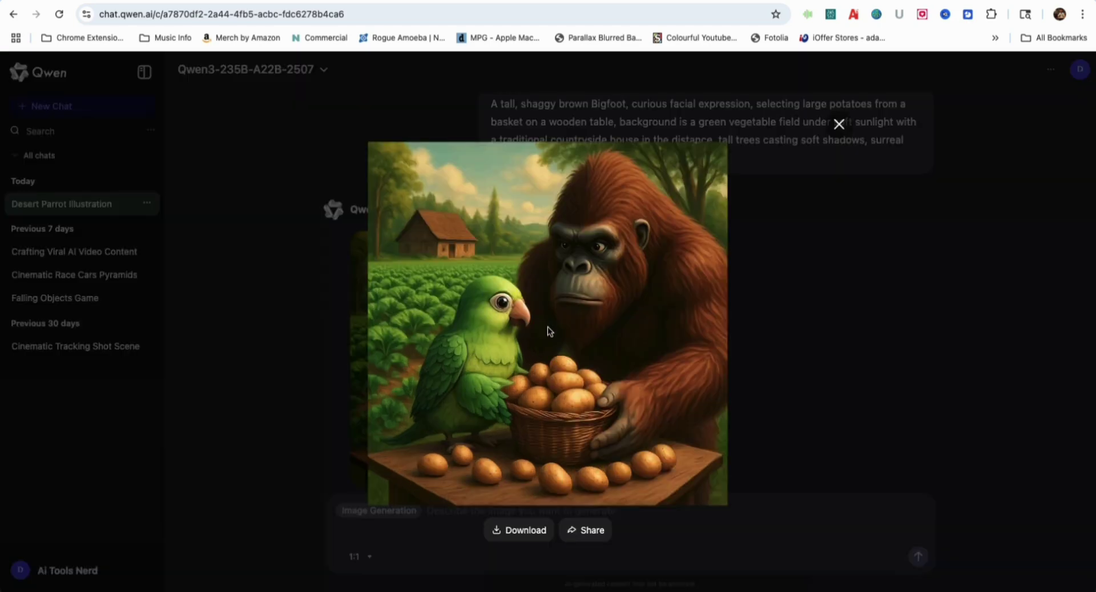
click(838, 125)
Review the sad green desert parrot prompt at the start of the chat and enlarge its generated image.
scroll(651, 371, up, 8)
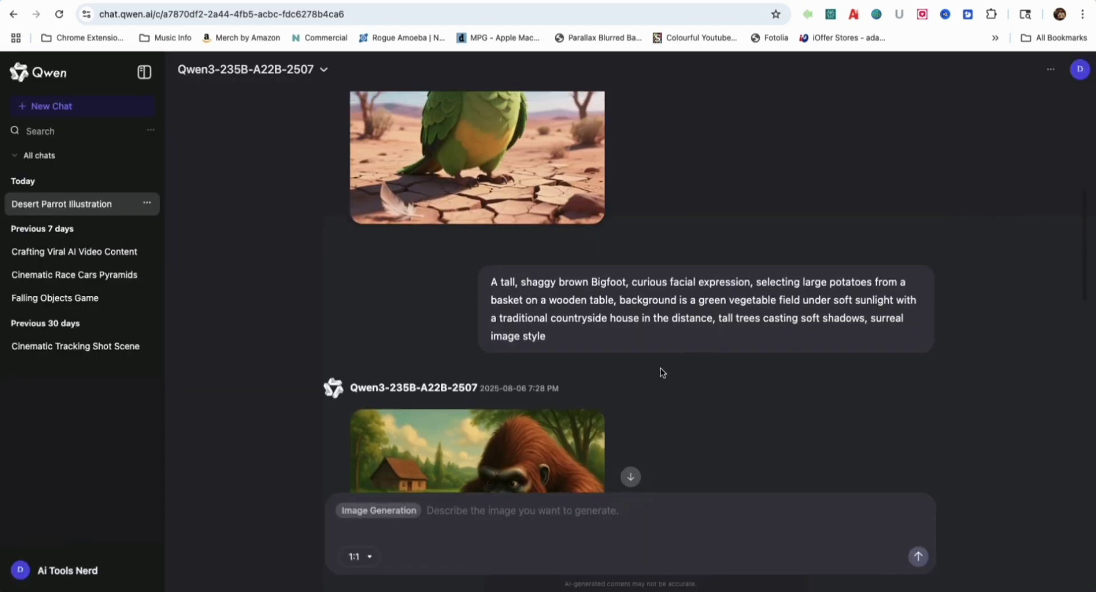
scroll(625, 380, up, 1)
scroll(642, 129, down, 1)
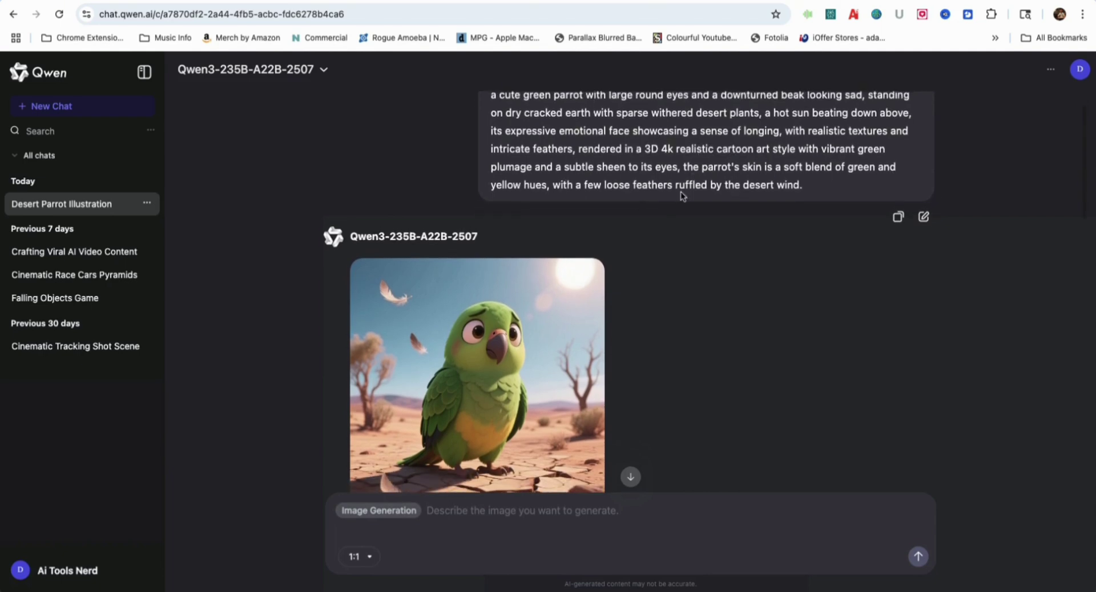
click(480, 333)
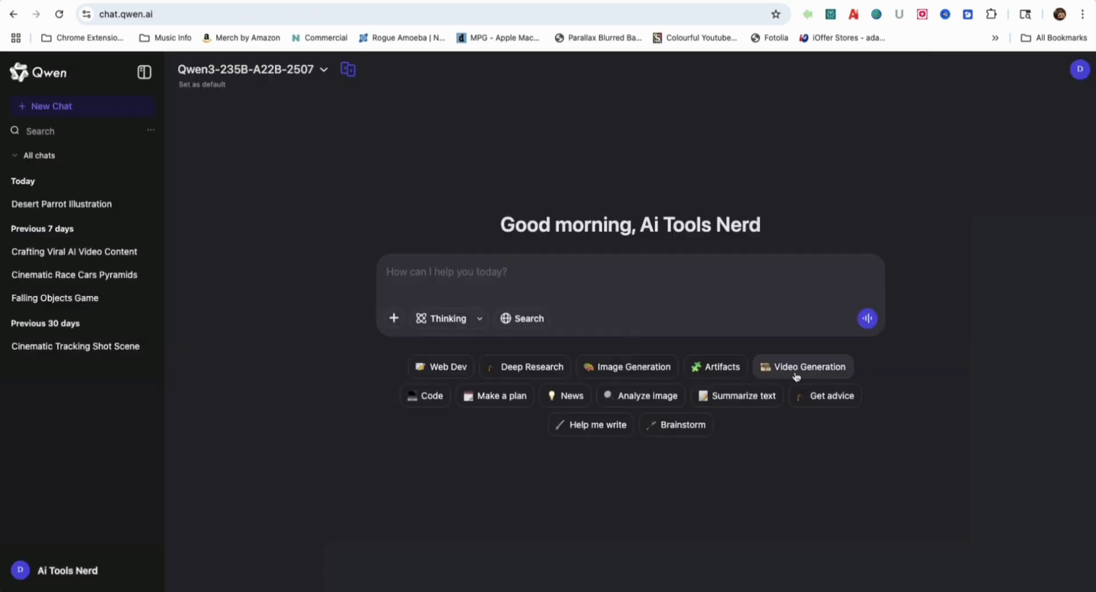
Switch the new Qwen chat to video generation and show the aspect ratios offered for videos.
click(799, 368)
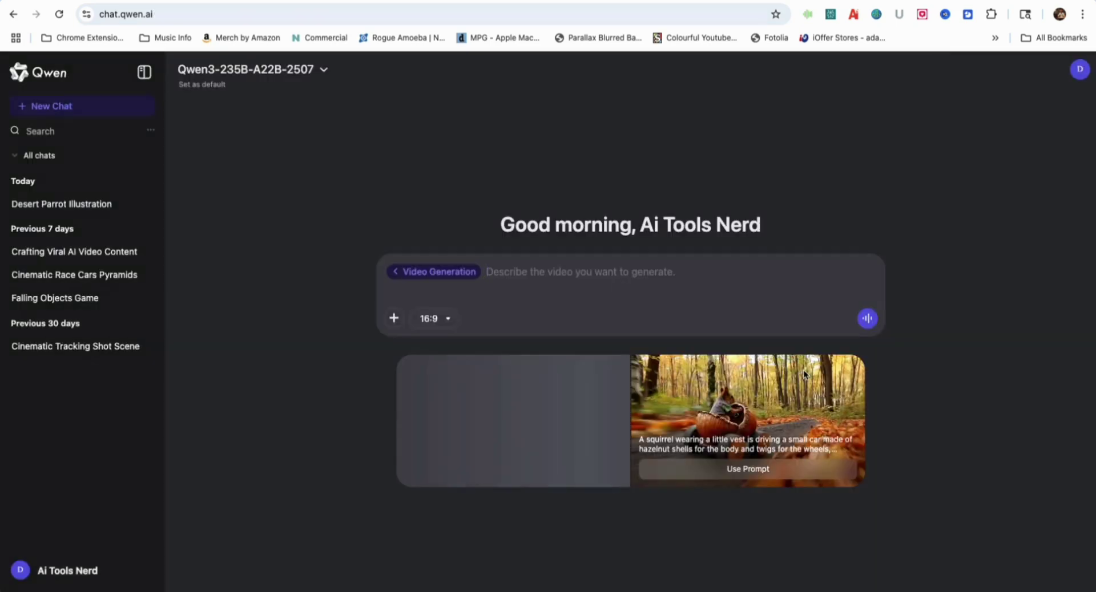
click(445, 320)
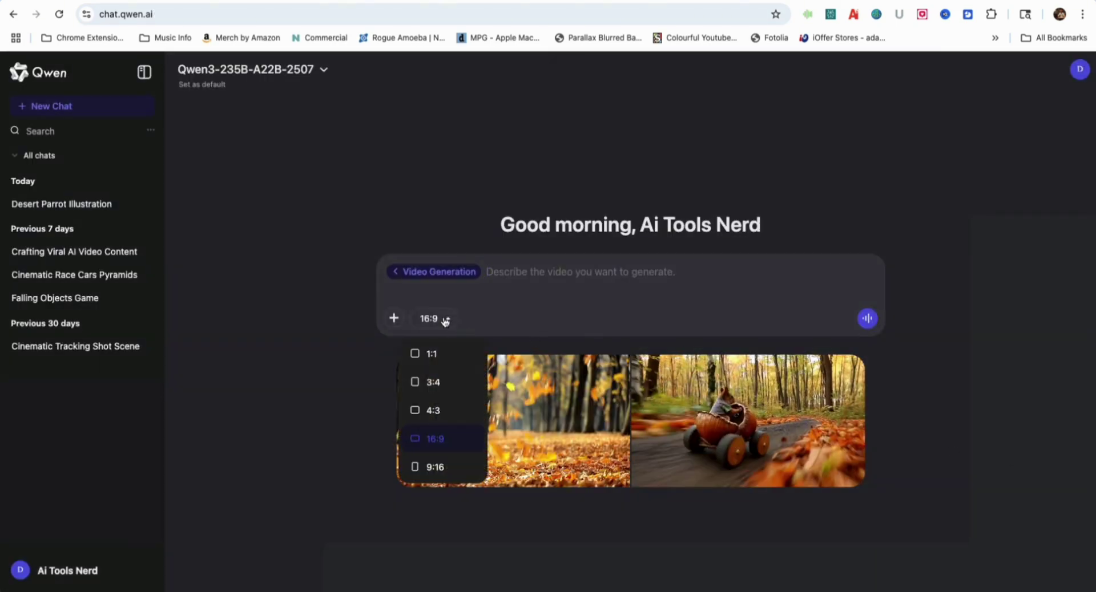
click(597, 312)
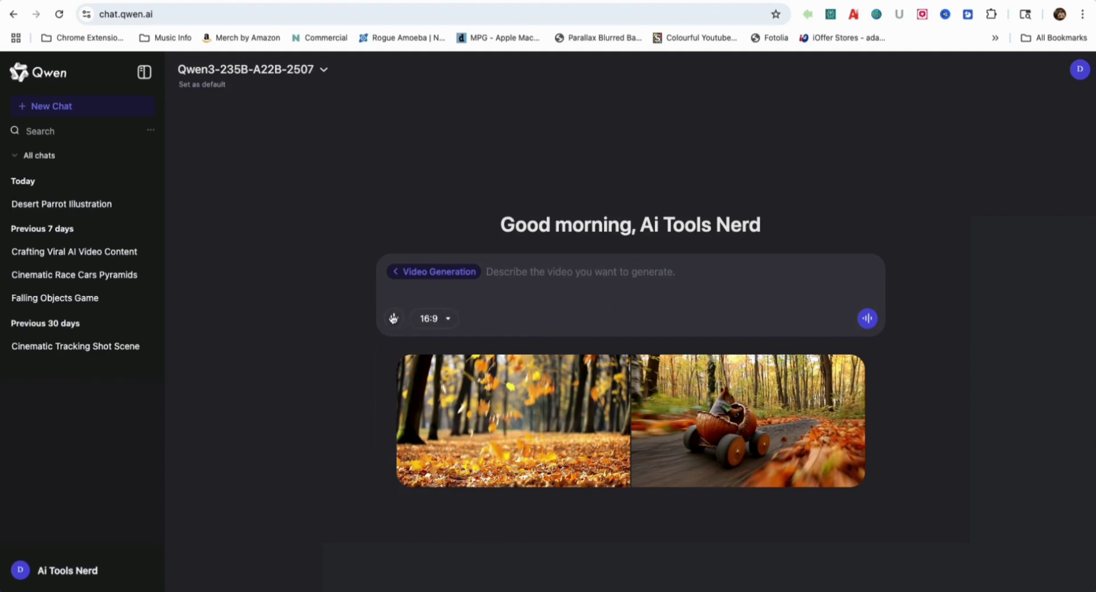
Open the Cinematic Race Cars Pyramids chat and play the generated downhill skier video, replaying it once.
click(118, 286)
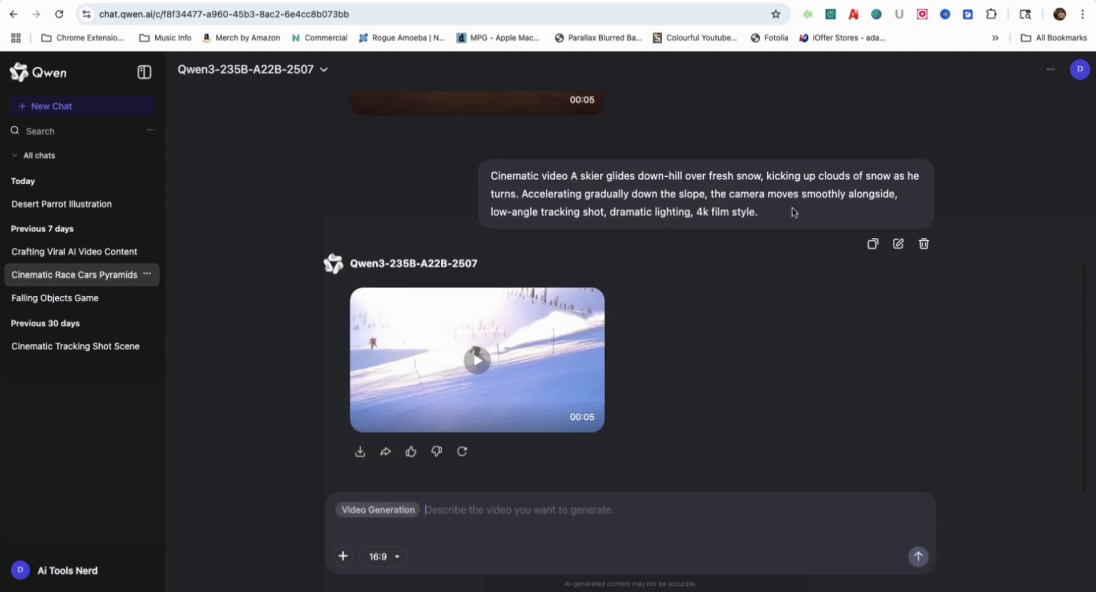
click(480, 360)
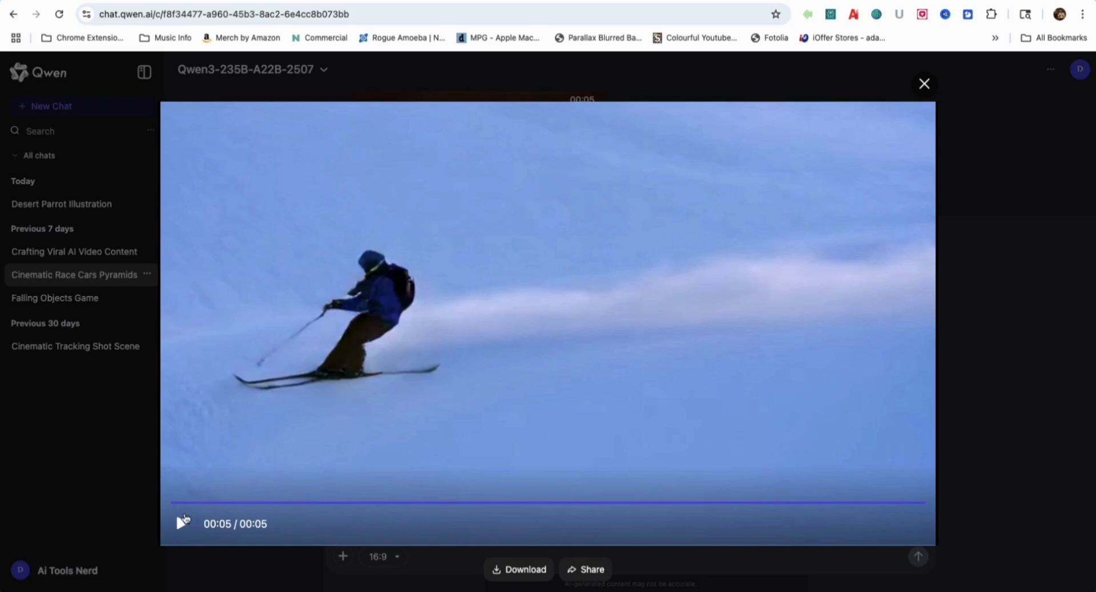
click(181, 523)
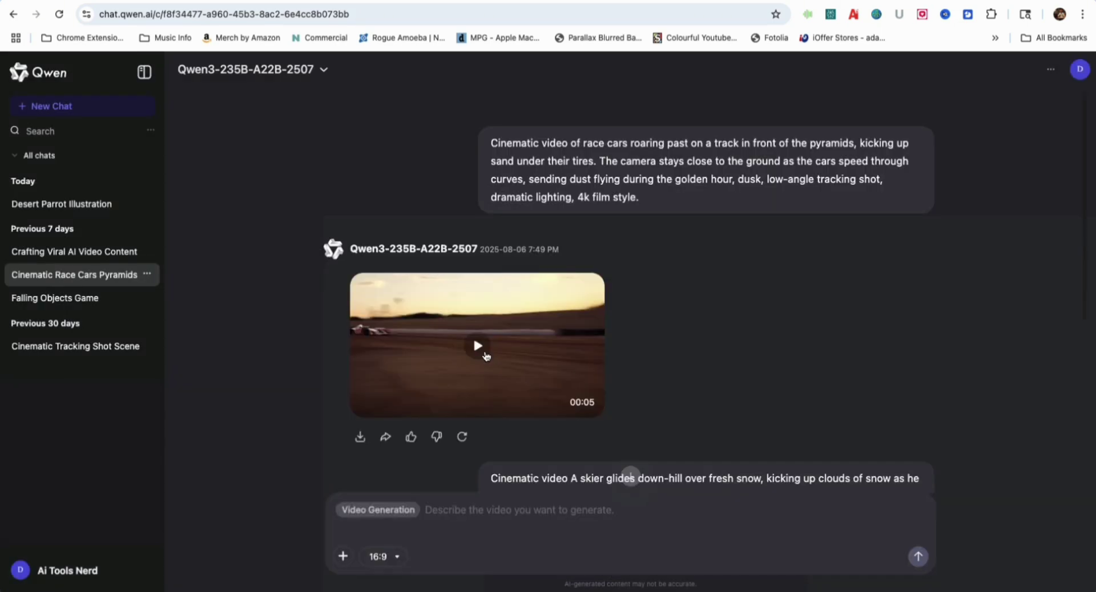
Play the generated video of race cars in front of the pyramids, replay it, and close the preview.
click(478, 346)
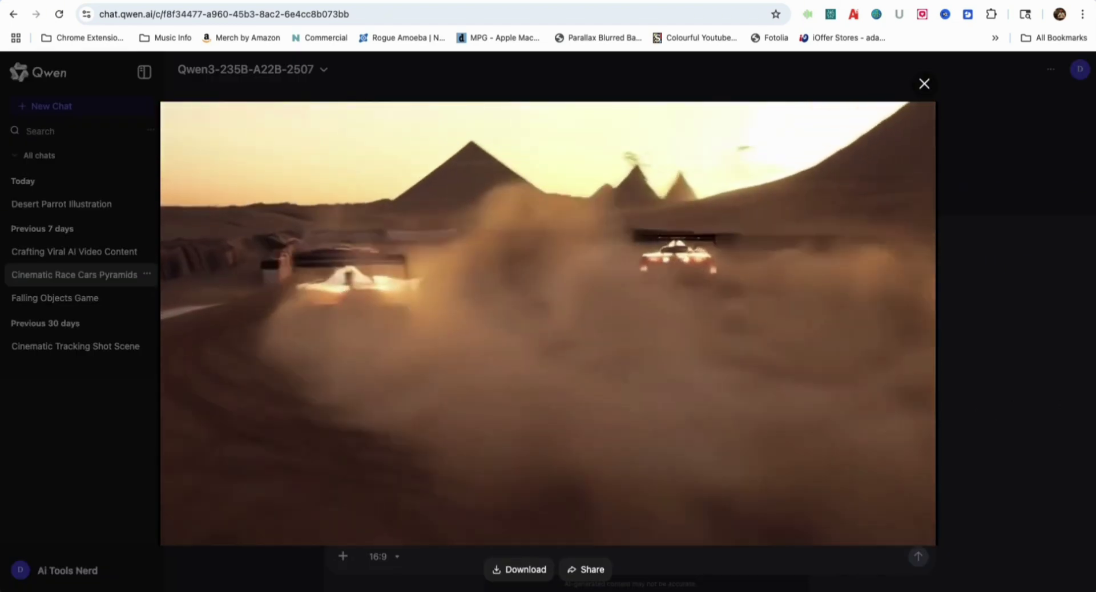
mouse_move(643, 318)
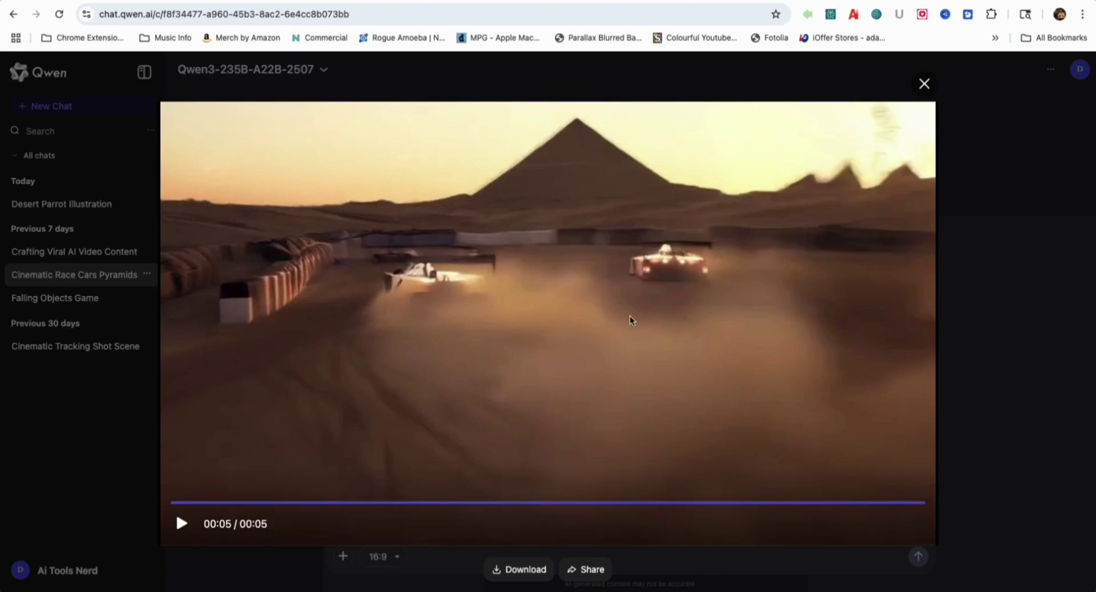
click(179, 521)
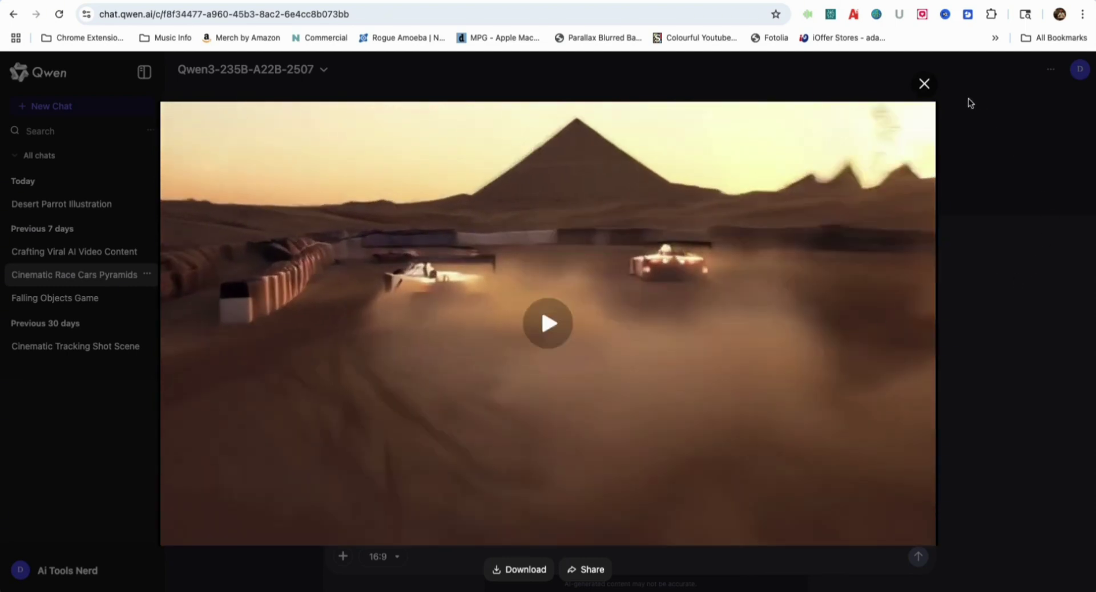
click(924, 85)
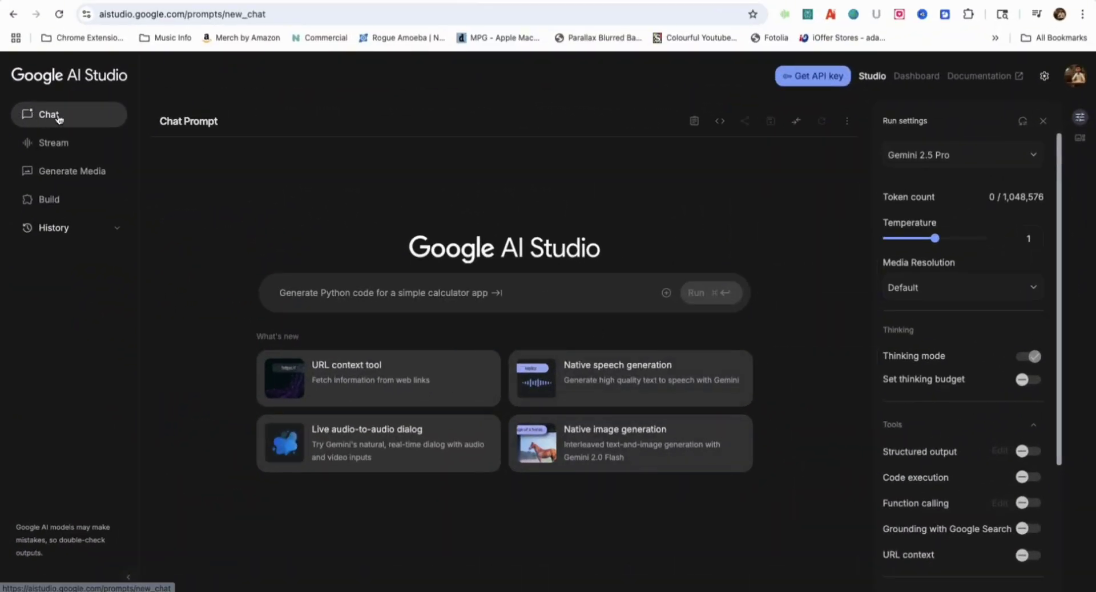
In Google AI Studio's chat, review the Gemini 2.5 Pro details and the list of selectable models.
mouse_move(964, 160)
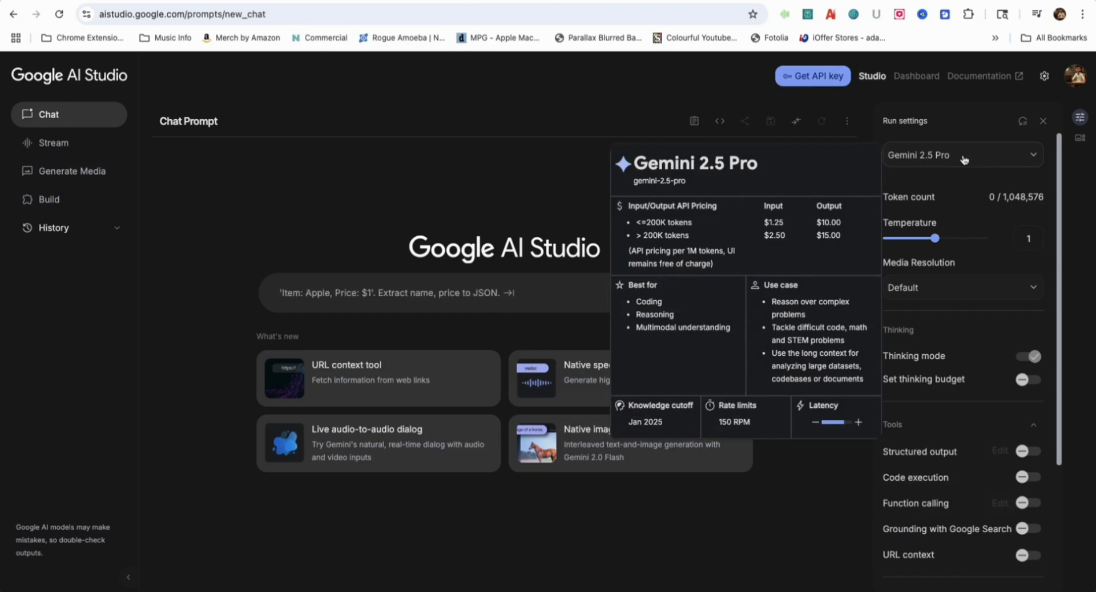
click(982, 156)
mouse_move(876, 222)
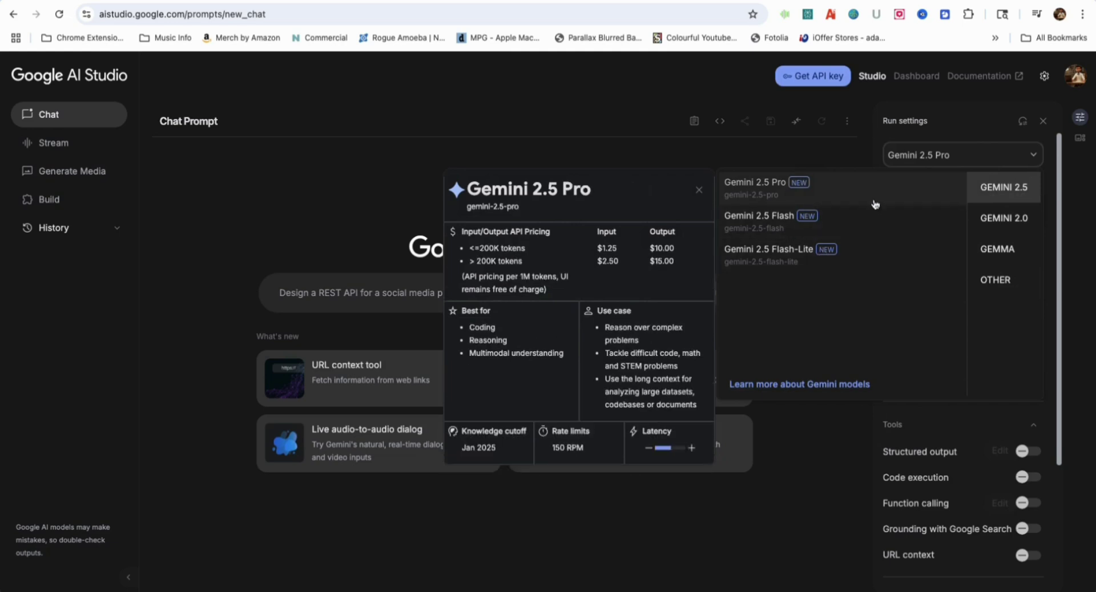
click(855, 152)
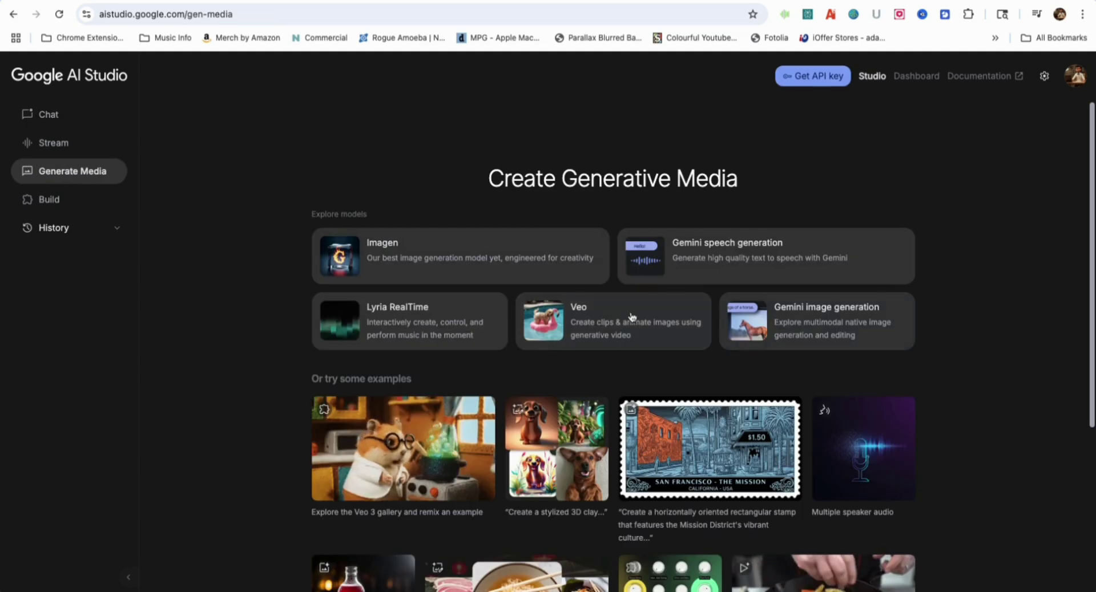
Generate an Imagen 4 image at 1:1 from the copied prompt about a cartoon owl with headphones in a cozy forest-themed room.
click(422, 256)
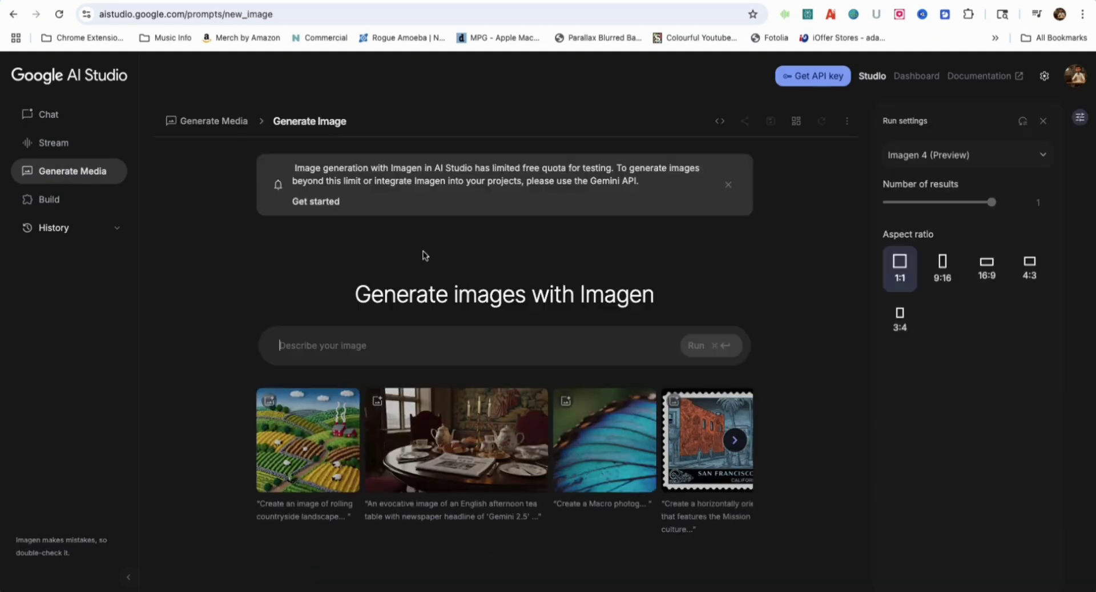
right_click(381, 347)
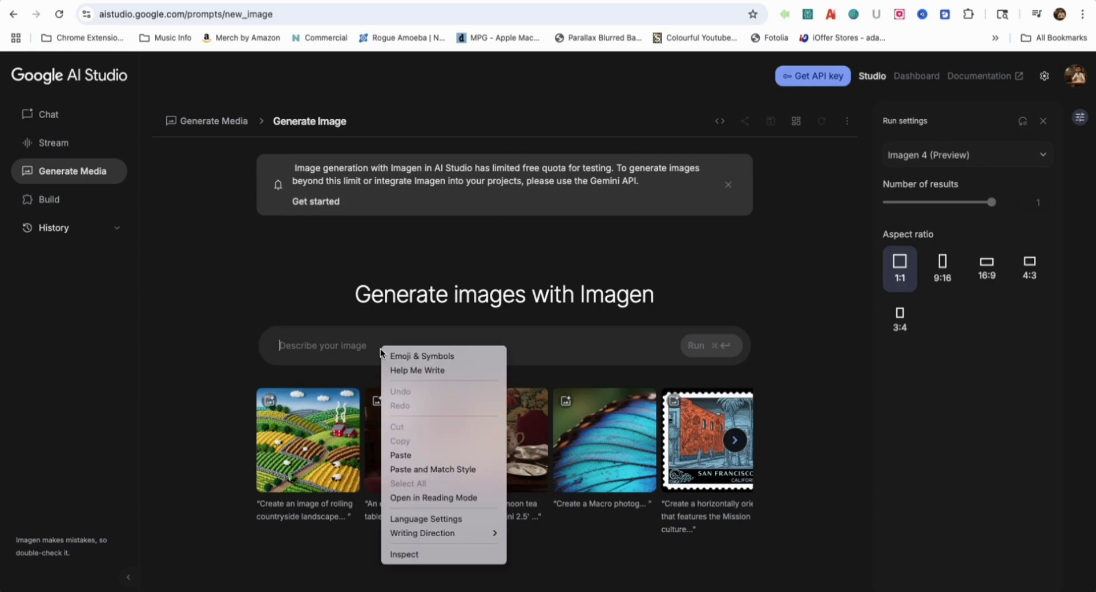
click(420, 455)
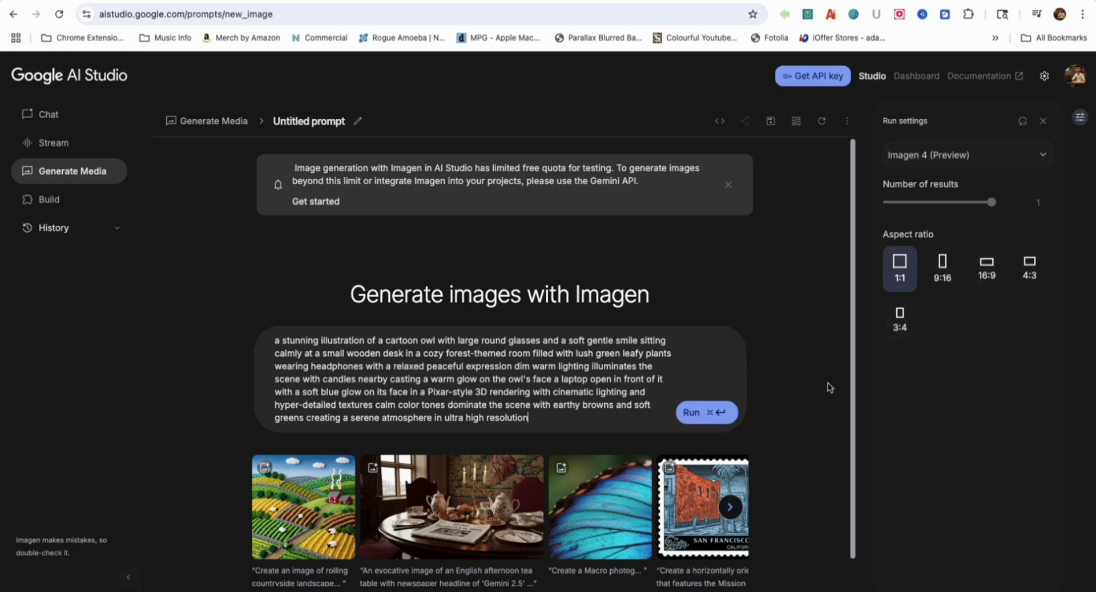
click(715, 423)
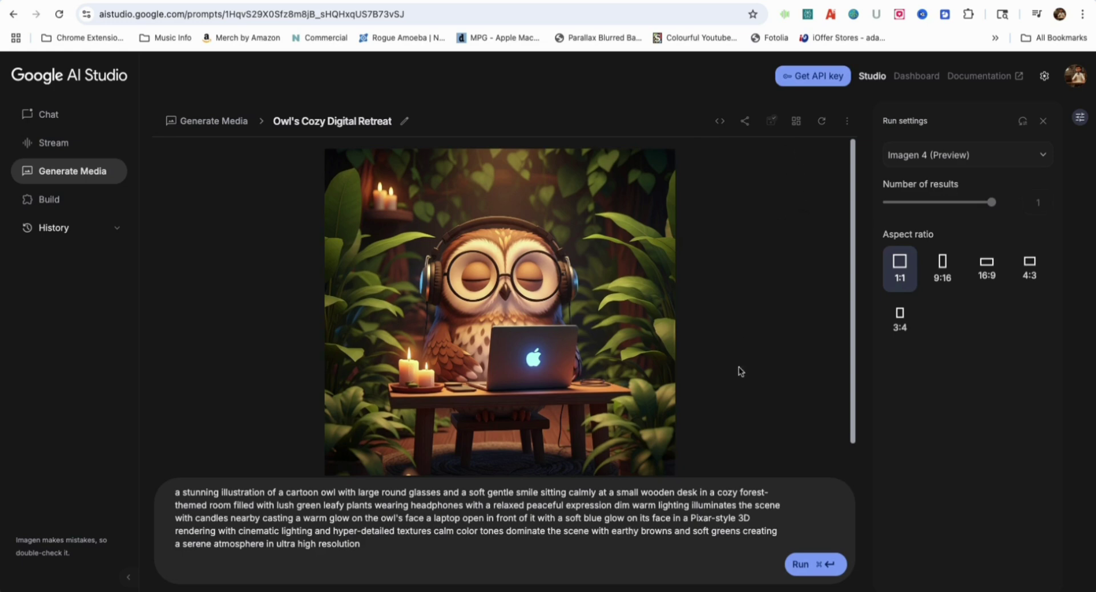
click(845, 122)
click(844, 128)
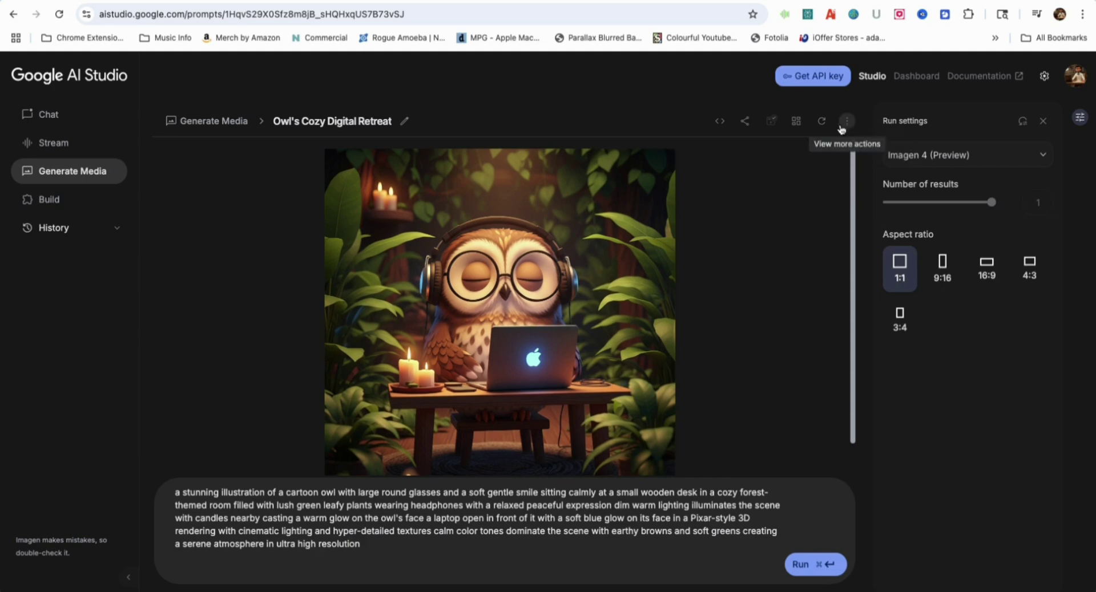
Open Gemini speech generation in single-speaker mode and look through the available voices.
click(73, 176)
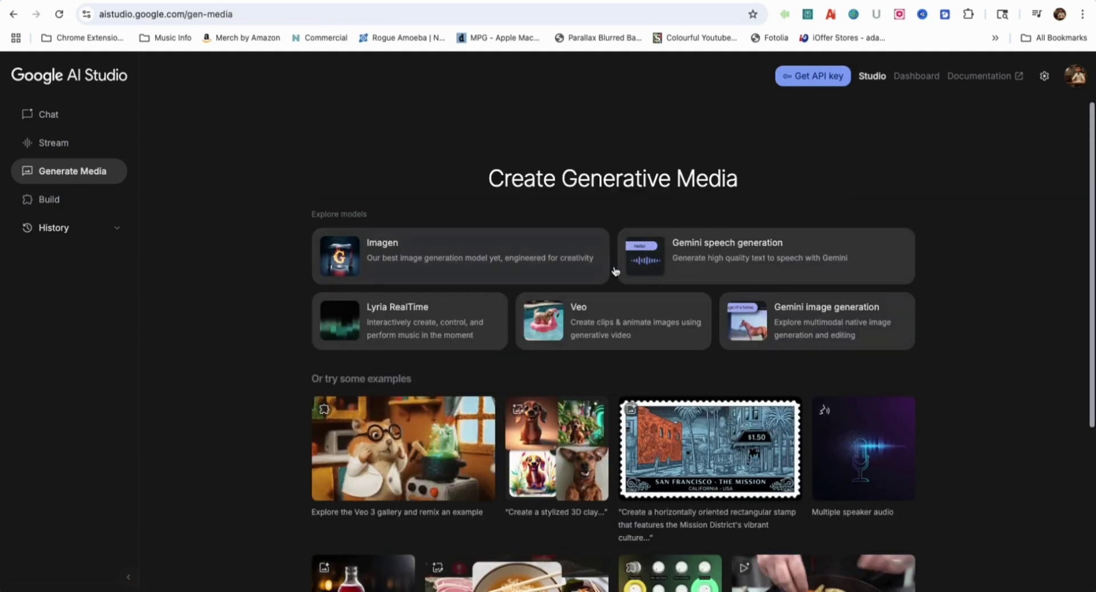
click(725, 247)
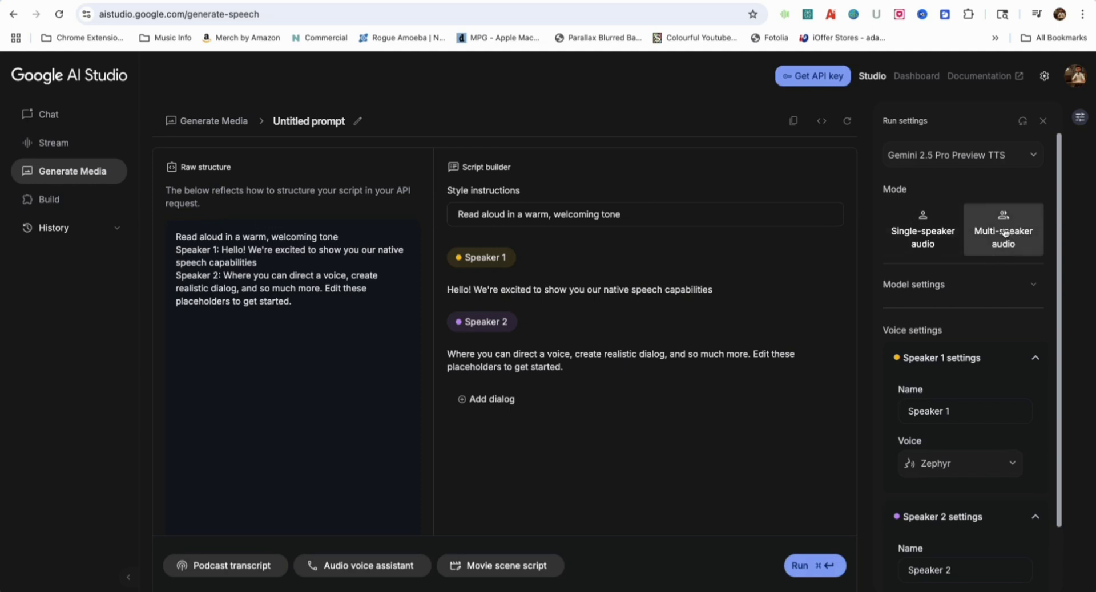
click(925, 229)
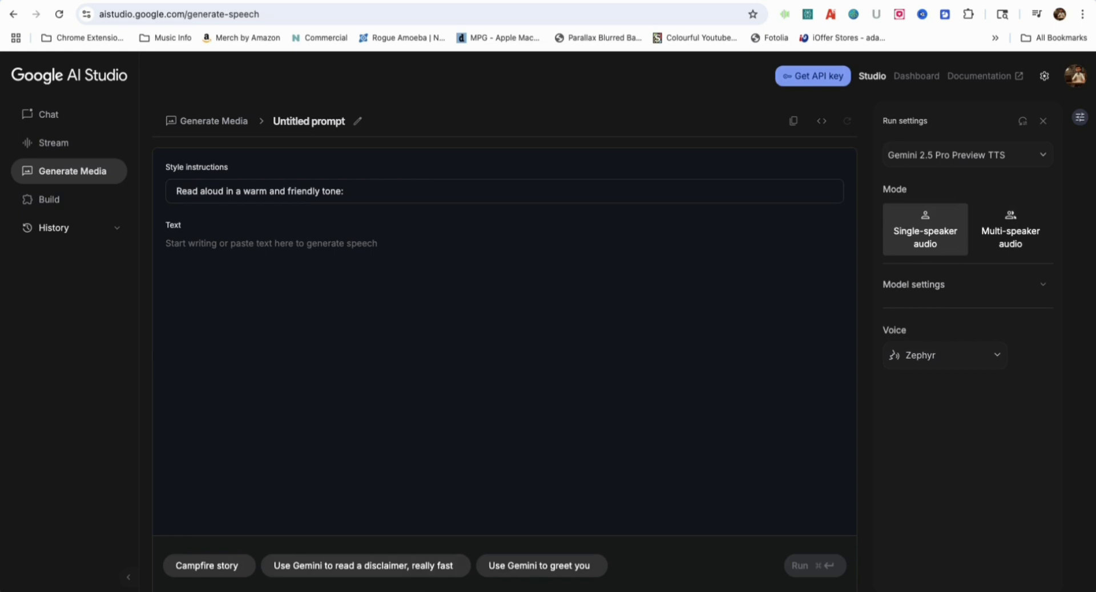
click(987, 364)
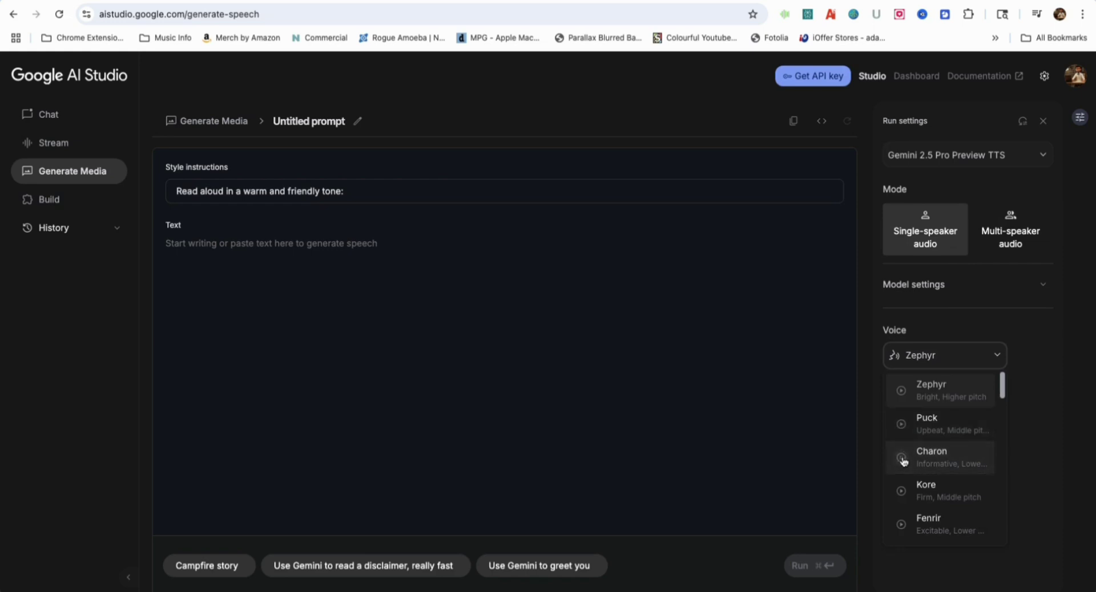
click(902, 482)
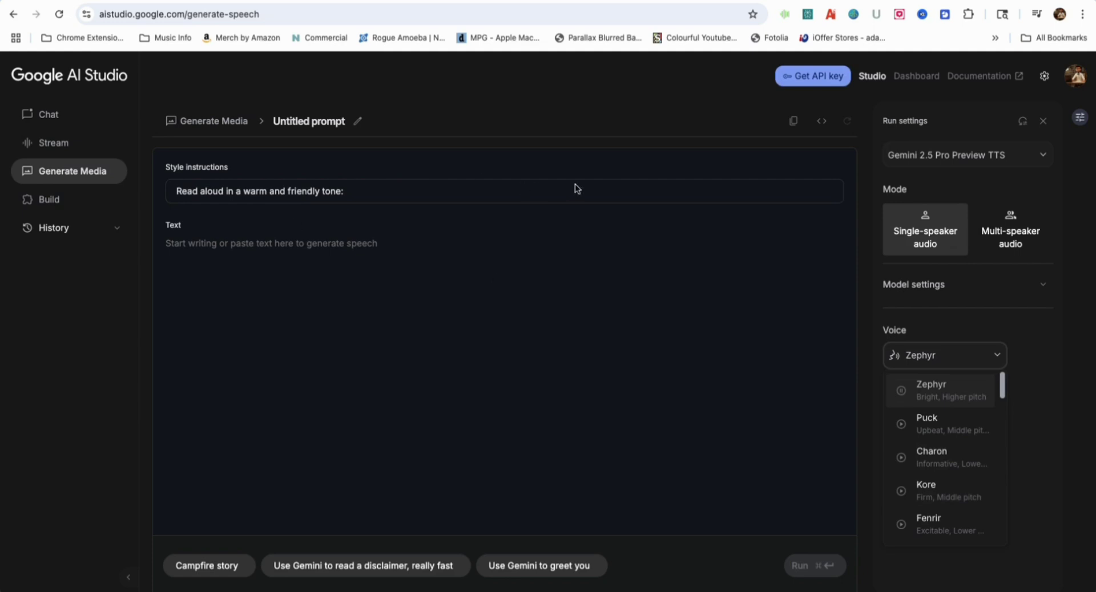
Switch to multi-speaker audio and add a Speaker 1 dialog line reading "Really cool features".
click(1016, 240)
click(513, 401)
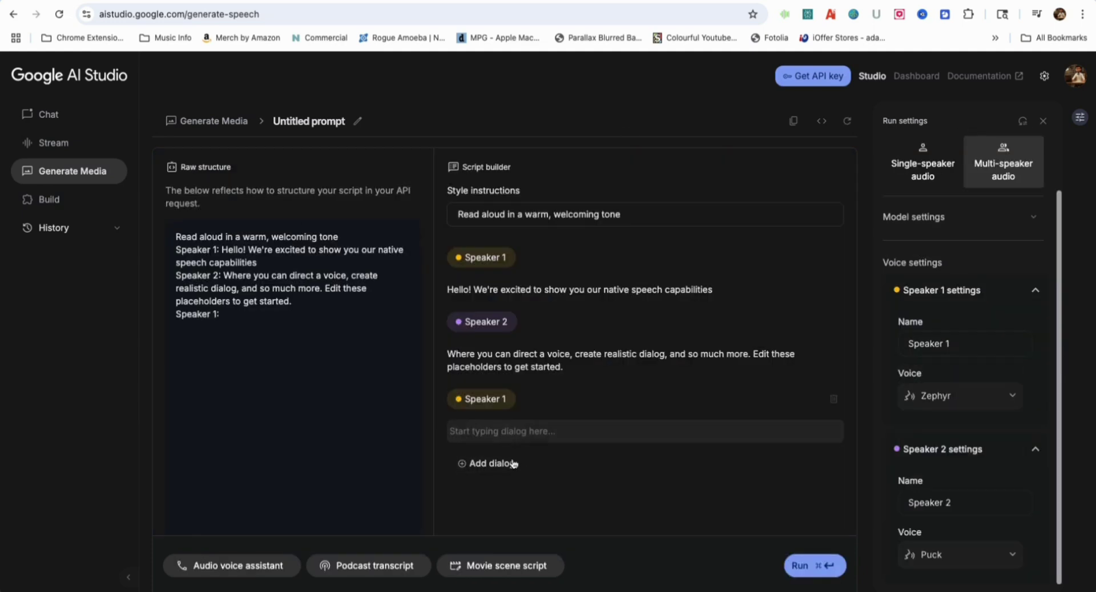
click(512, 431)
text(Rea)
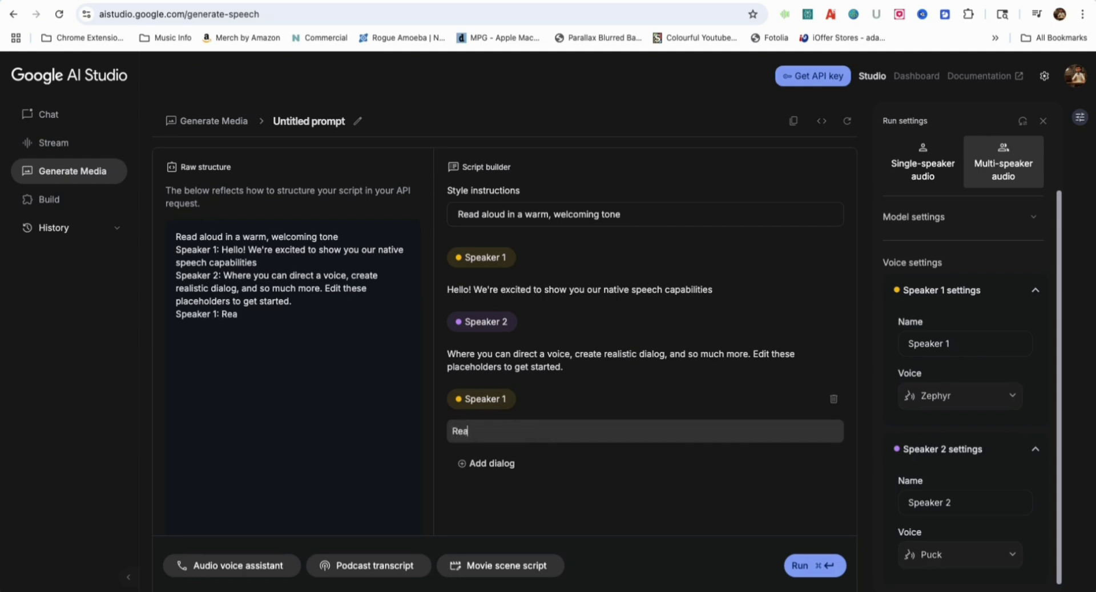
text(lly cool features)
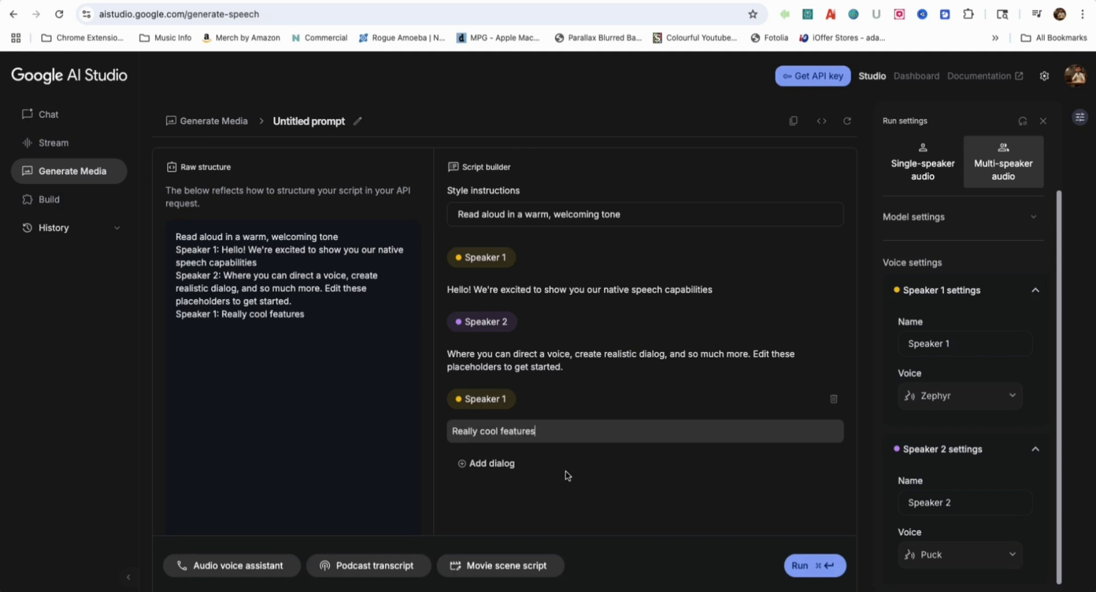
Add the Speaker 2 line "Yeah and it's free to use" and generate the dialog audio.
click(498, 463)
click(480, 501)
text(Yeah and it)
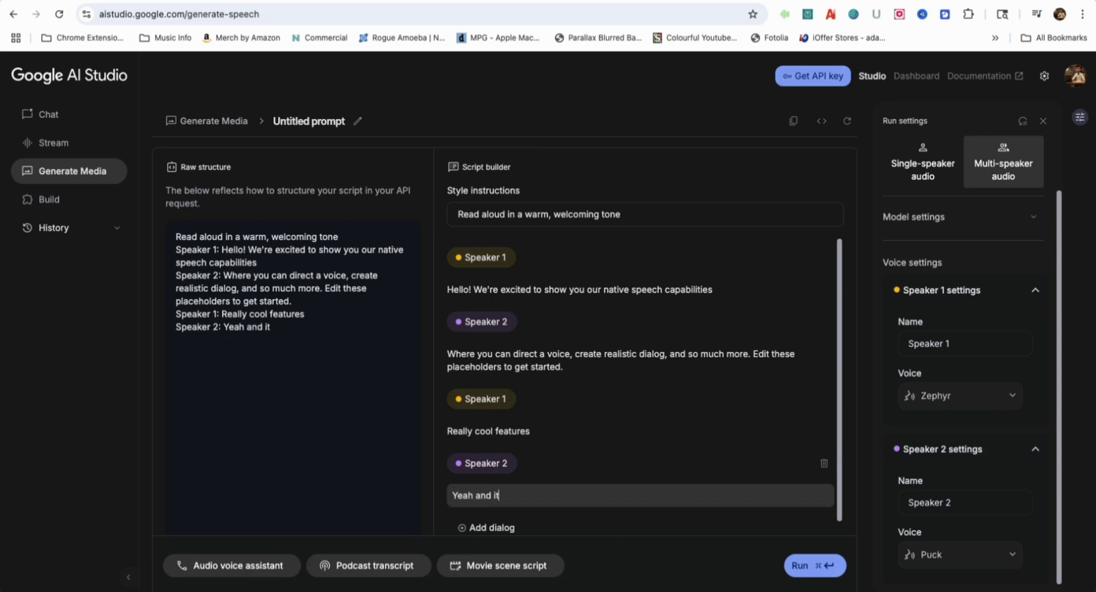
text('s free to use)
click(608, 514)
click(806, 566)
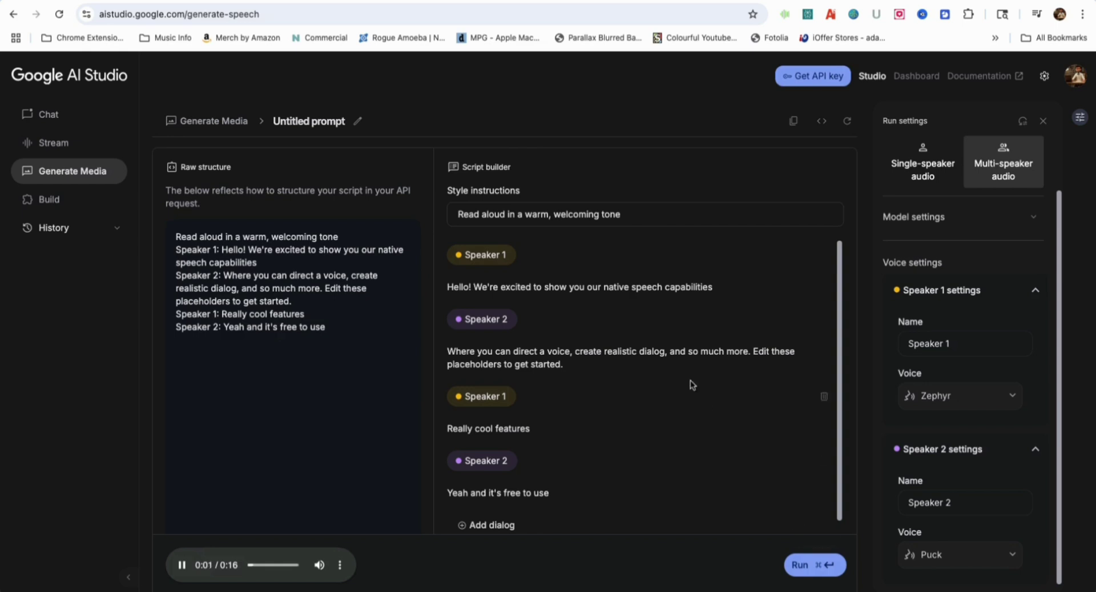
click(460, 428)
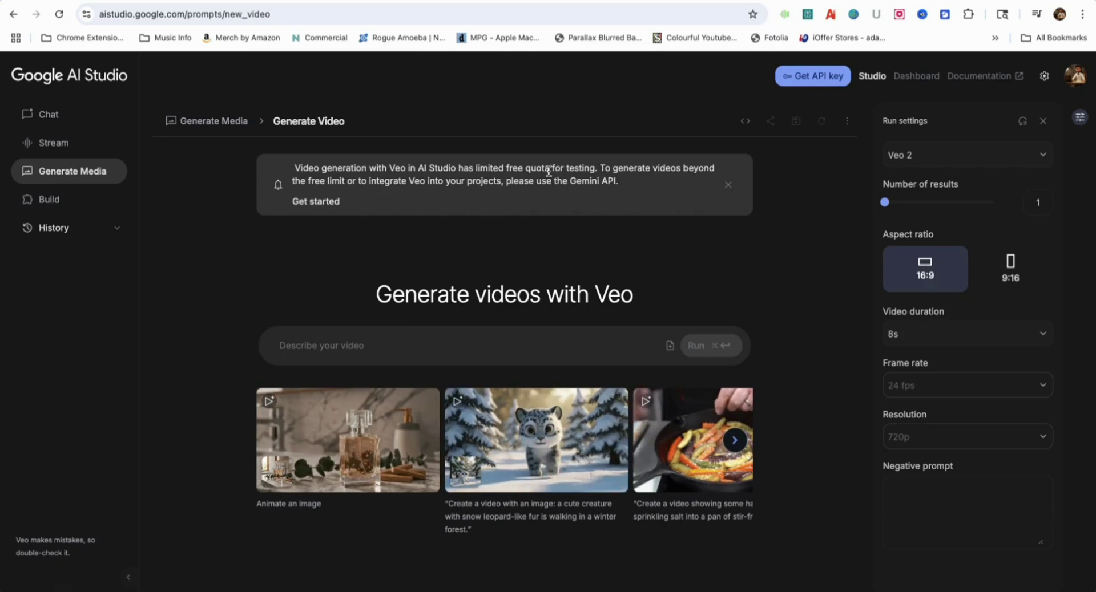
Generate an 8-second 16:9 Veo 2 video from the copied underwater leopard prompt and play the result.
click(367, 342)
right_click(368, 340)
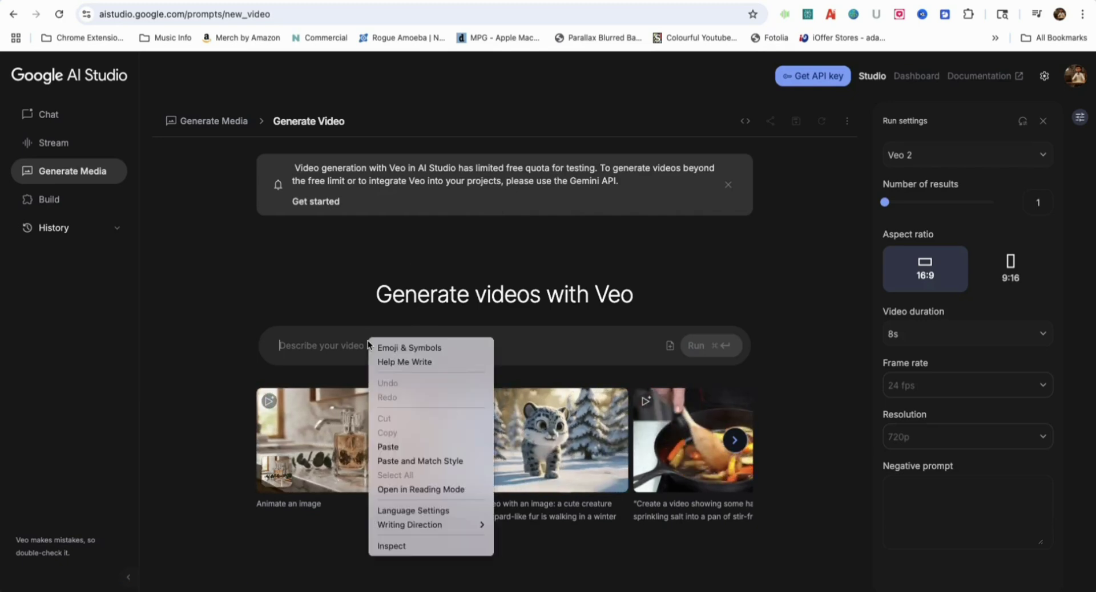
click(387, 448)
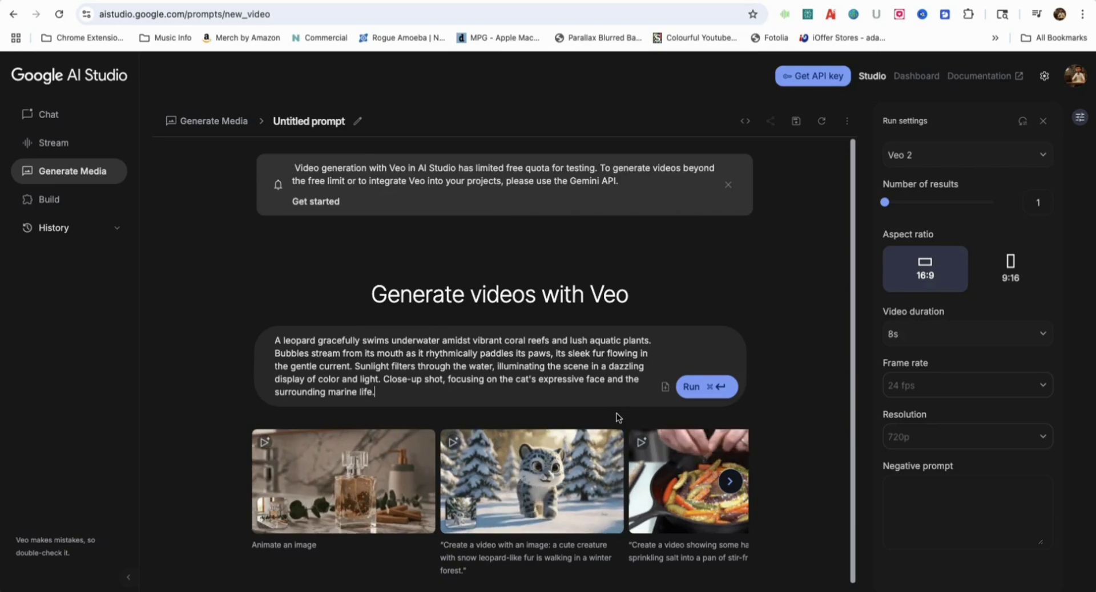
click(702, 399)
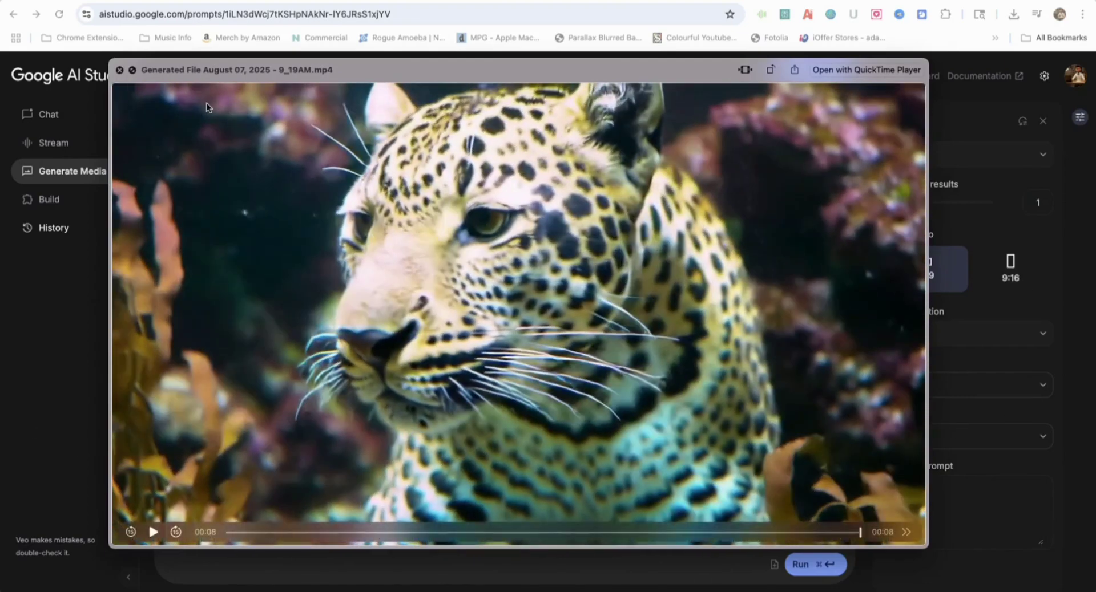
key(space)
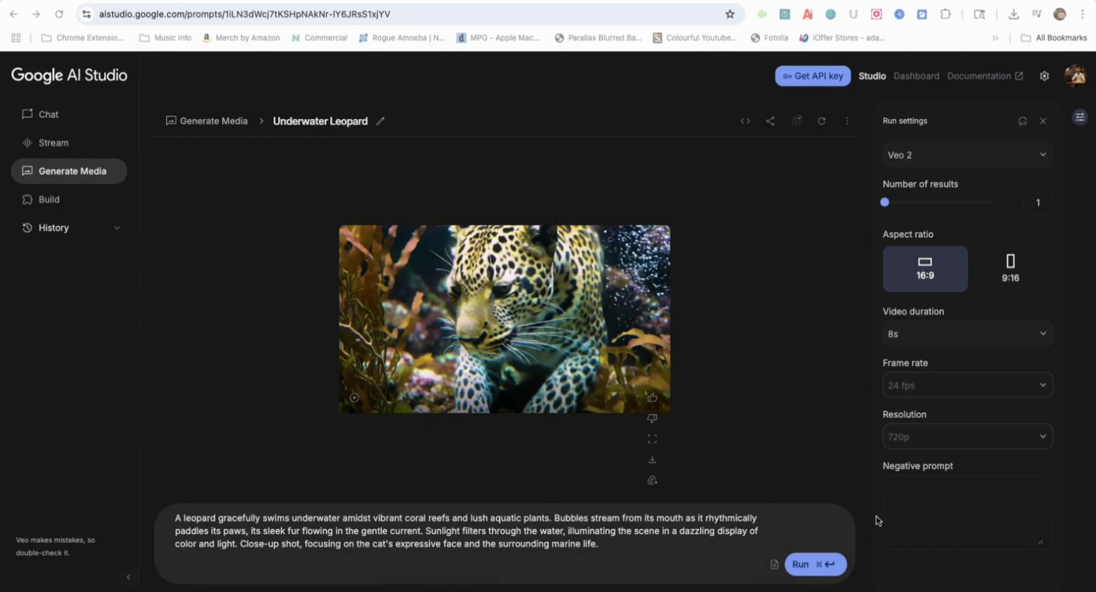
Open the Build section and look through the showcase of Gemini apps.
click(63, 172)
click(42, 200)
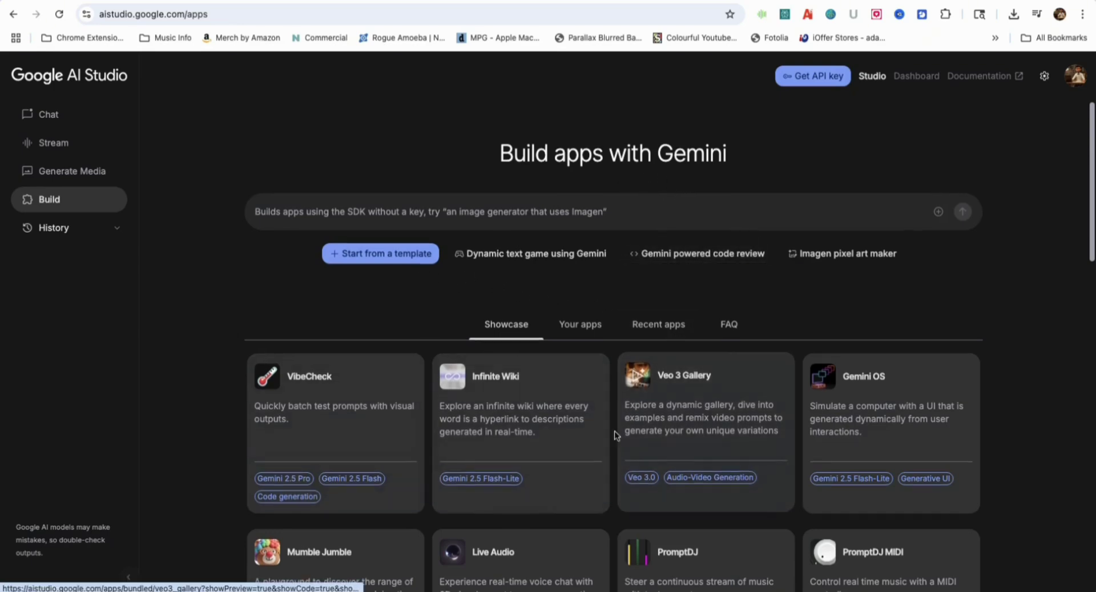
scroll(616, 433, down, 7)
scroll(619, 436, down, 6)
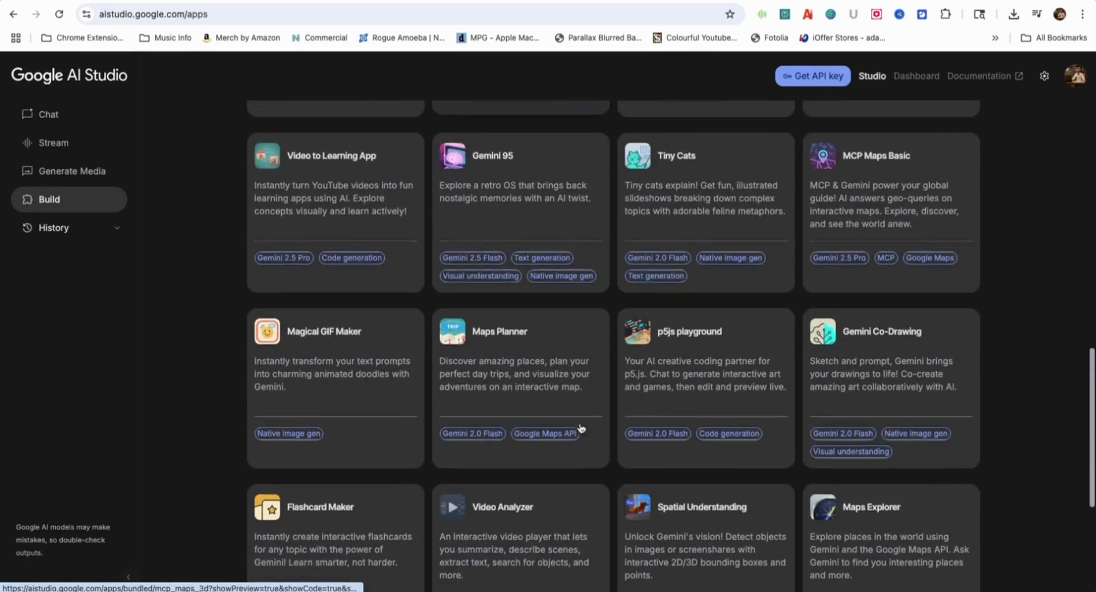
scroll(581, 428, up, 13)
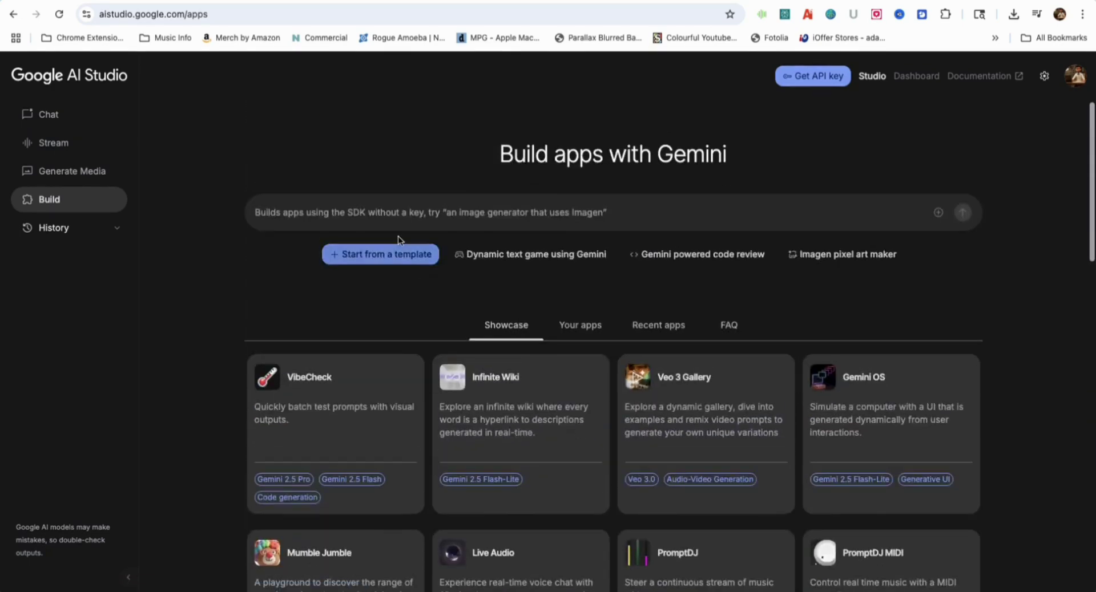
Build an app from the copied prompt "Create an interactive prompts database mini app for ai images." and show only its preview.
right_click(354, 217)
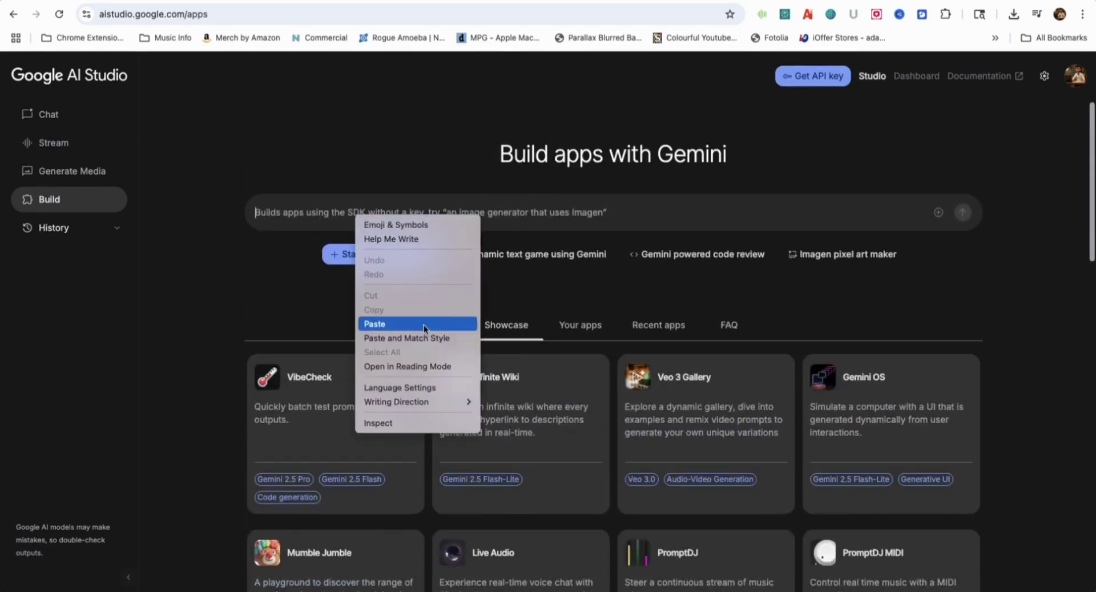
click(379, 321)
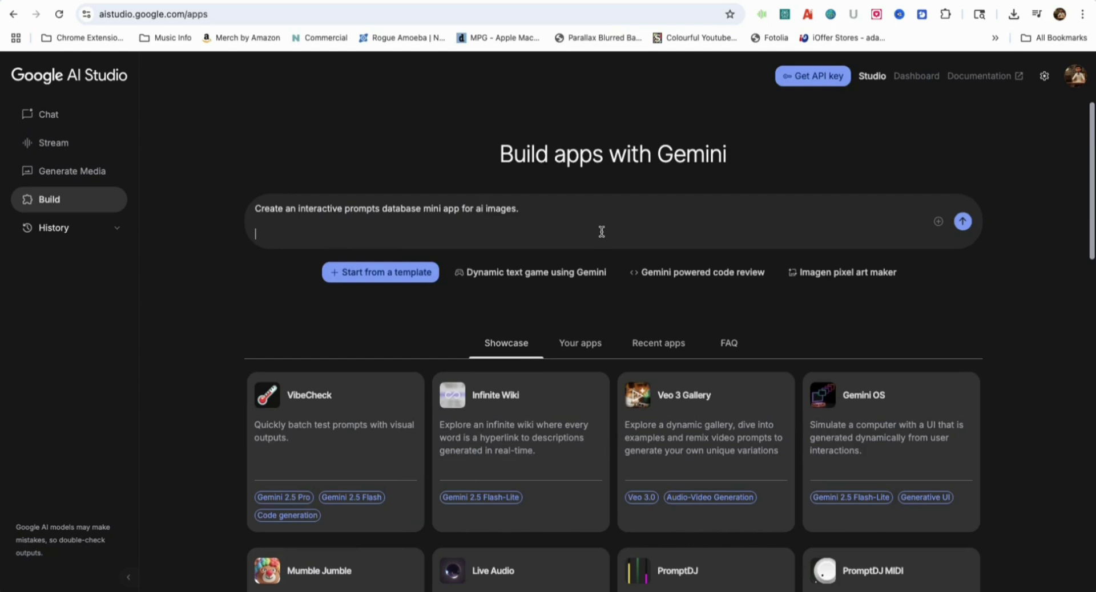
key(BackSpace)
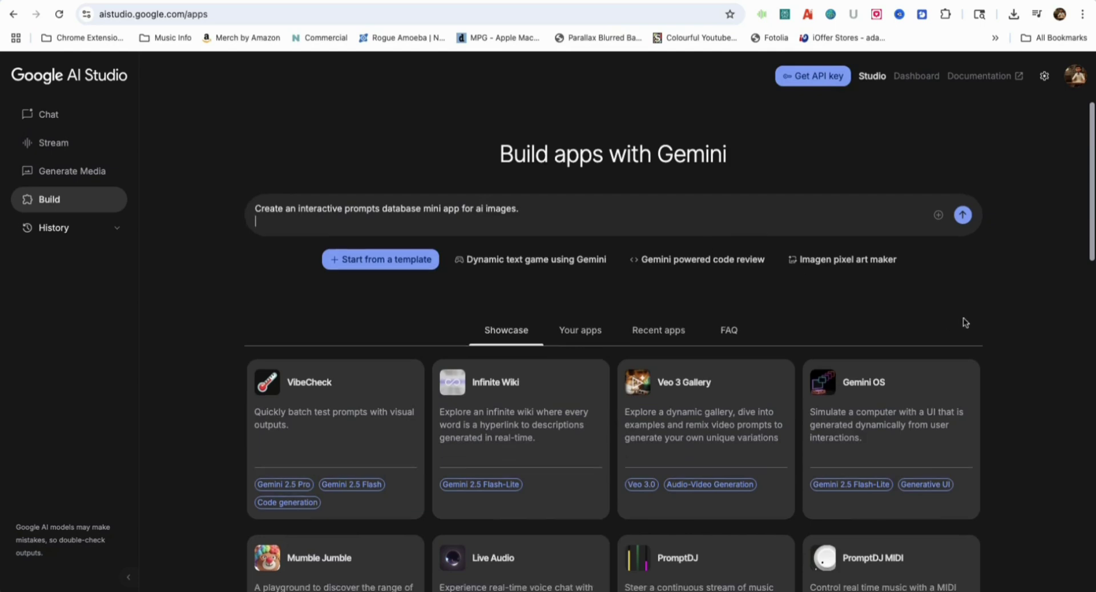
click(962, 215)
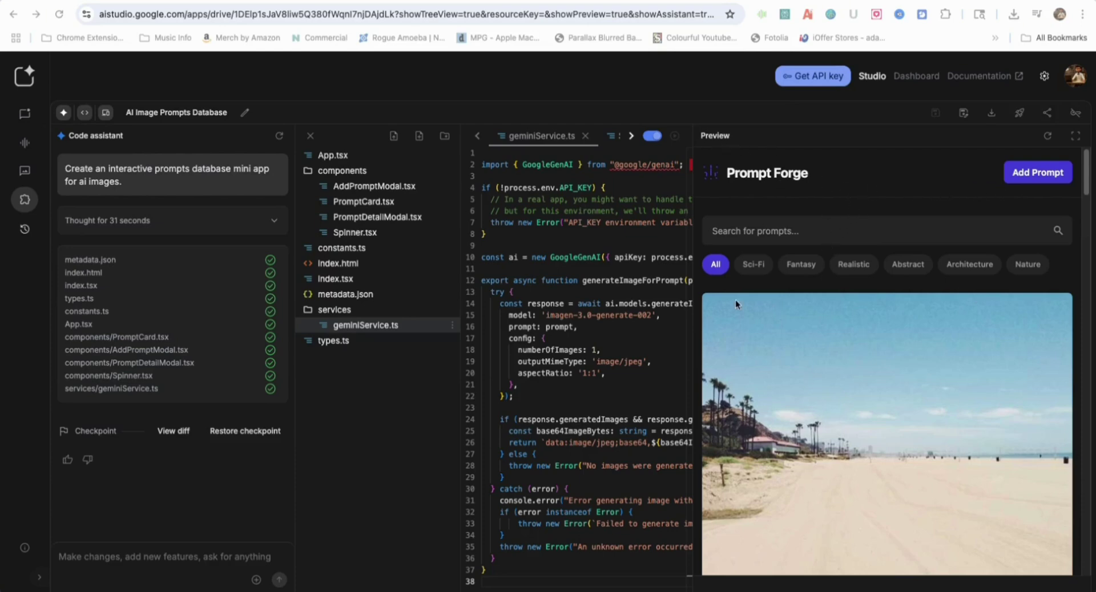
click(85, 115)
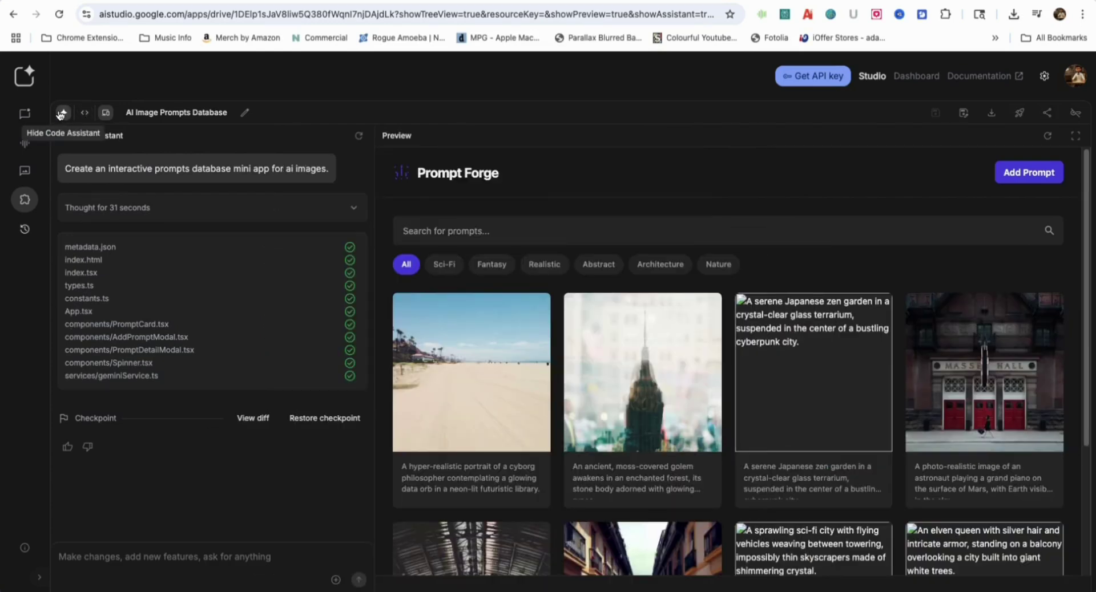
click(62, 113)
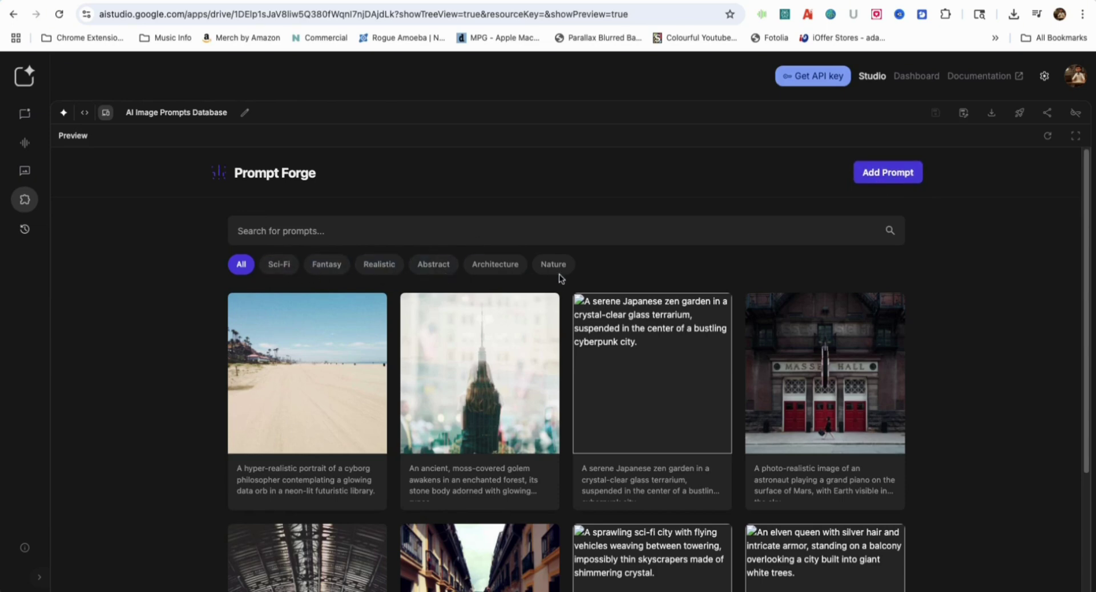
Try the Fantasy, Sci-Fi, Abstract, Architecture, Nature and All filters, and view the cyborg philosopher prompt's details.
click(311, 273)
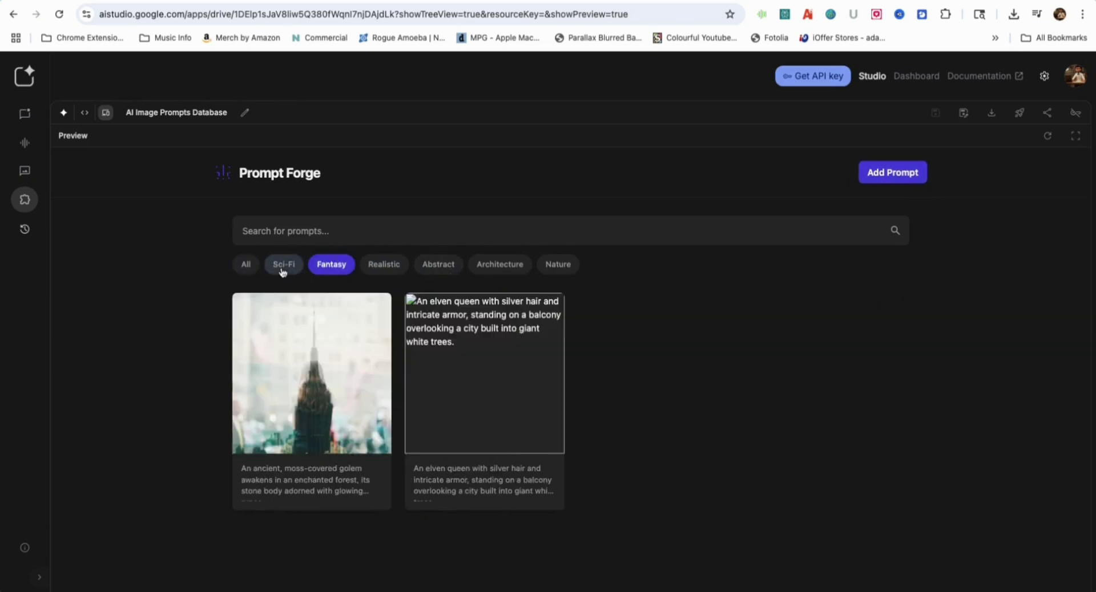
click(282, 270)
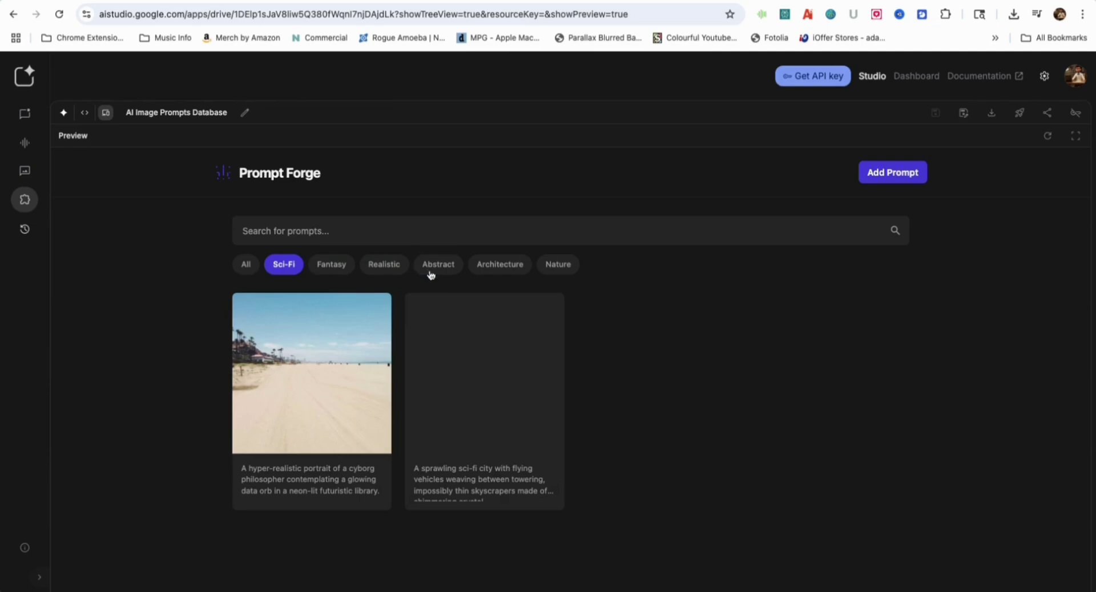
click(435, 269)
click(513, 270)
click(552, 271)
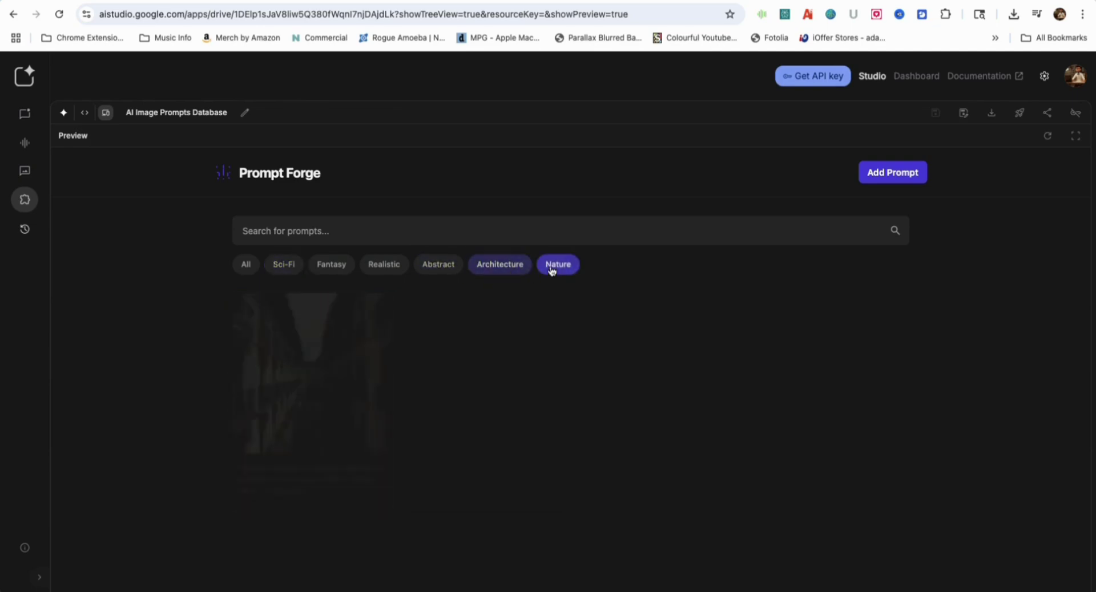
click(243, 265)
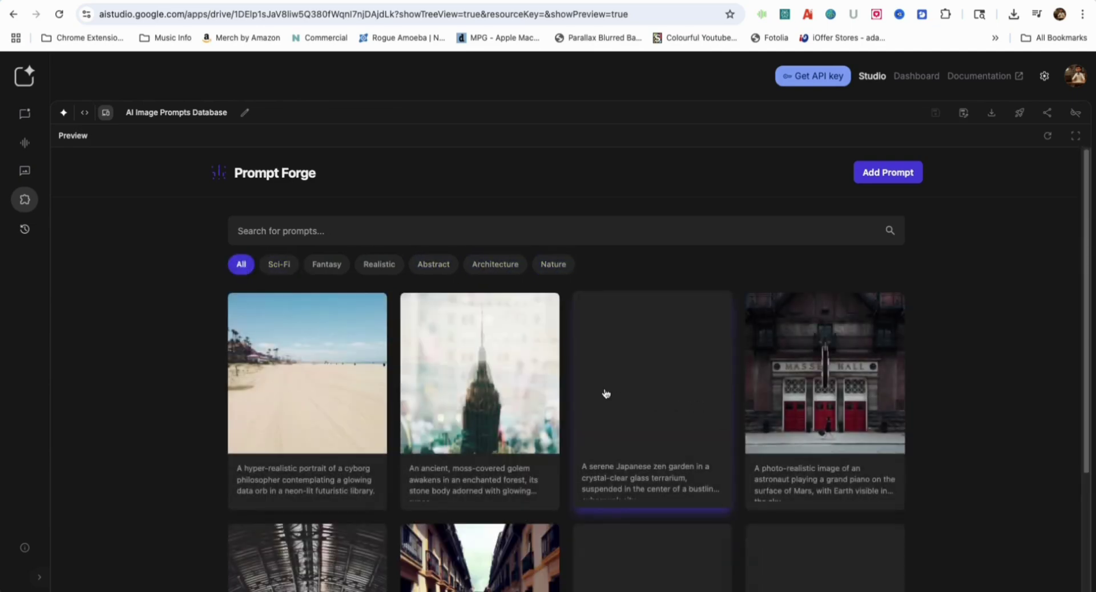
click(332, 471)
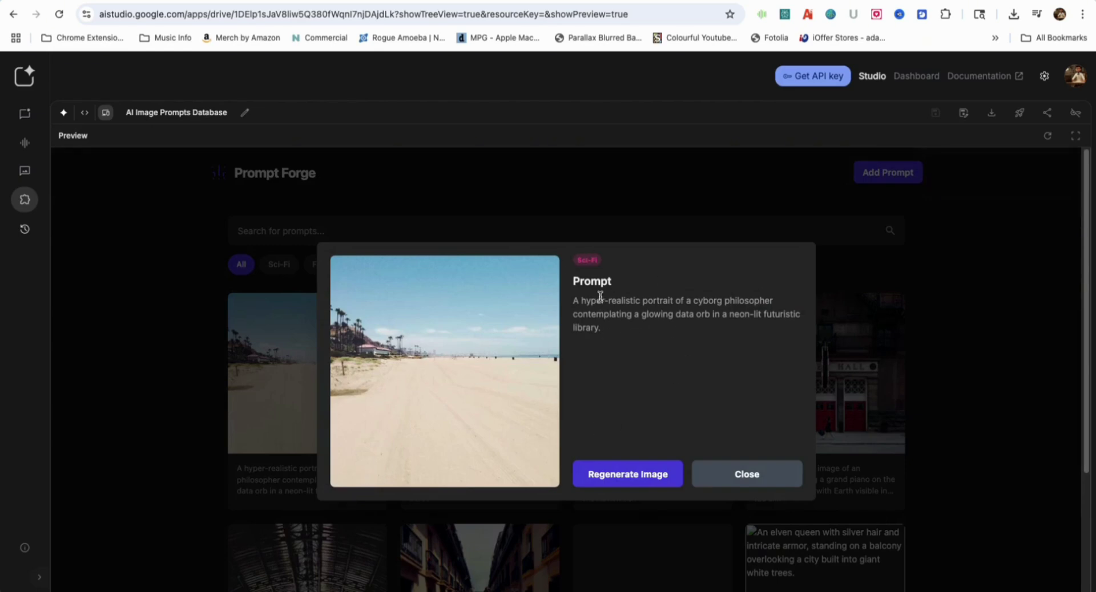
click(923, 201)
Add the copied "Close-up portrait of a young woman with cybernetic implants" prompt as a new entry in the Realistic category and generate its image.
click(902, 175)
click(553, 345)
text(A pixar animal)
drag(520, 332, 444, 329)
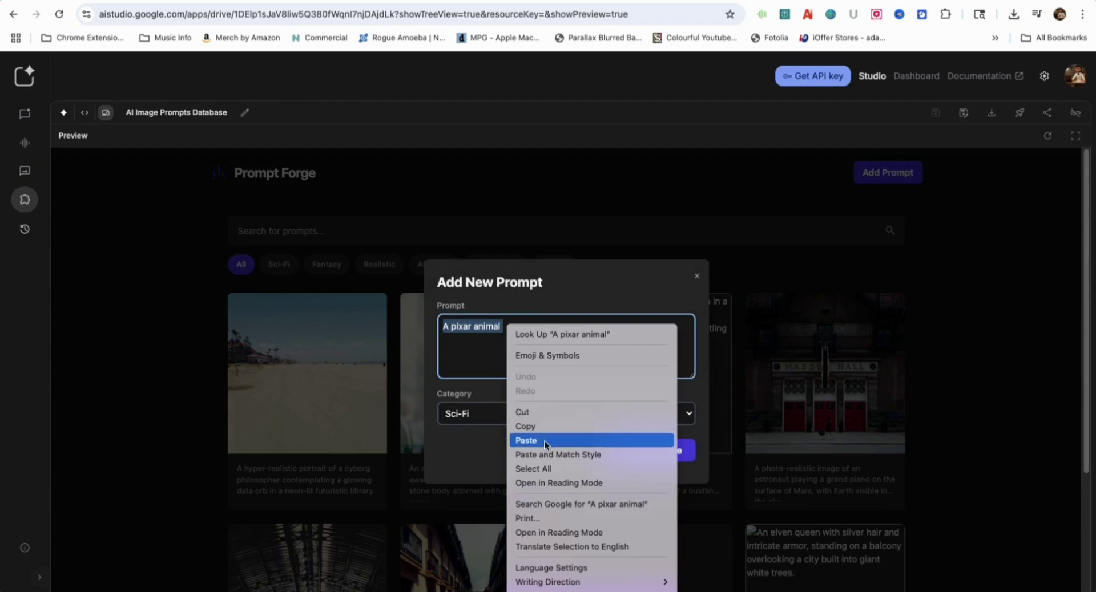
click(545, 445)
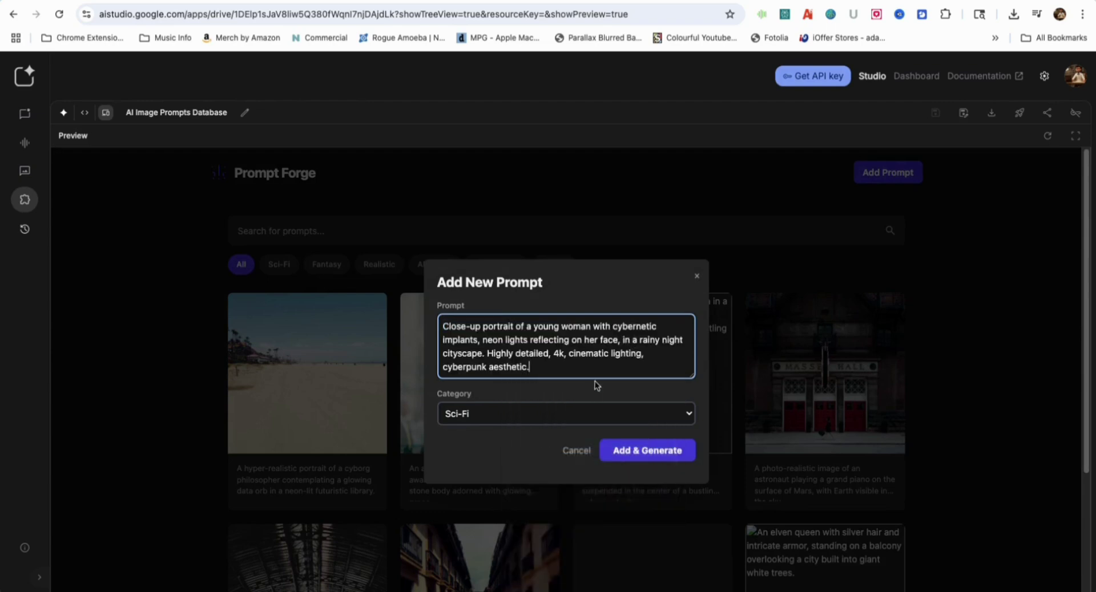
click(546, 413)
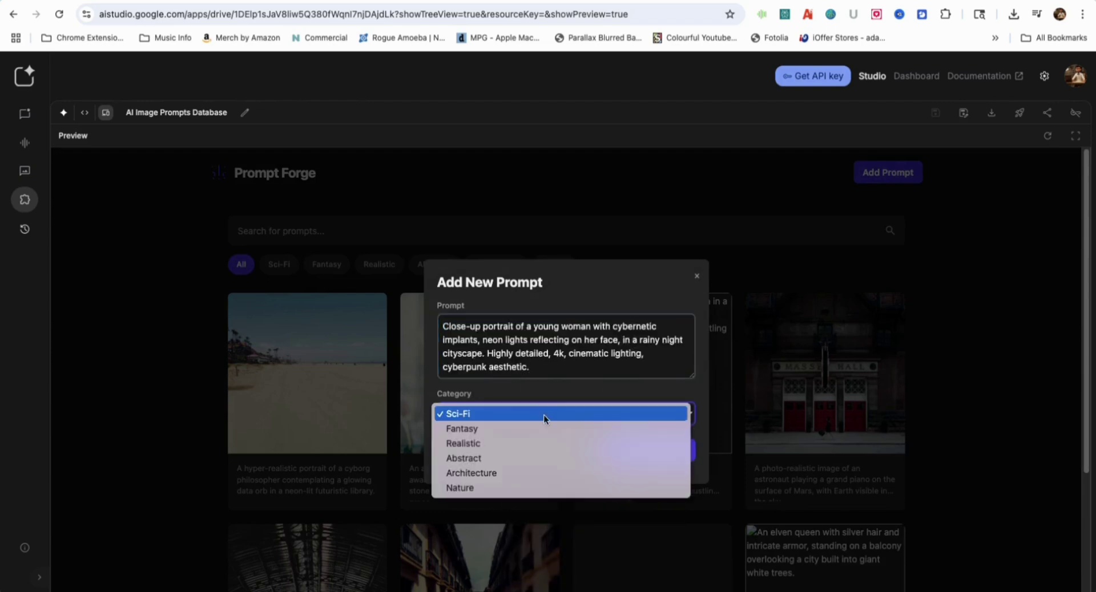
click(522, 440)
click(642, 454)
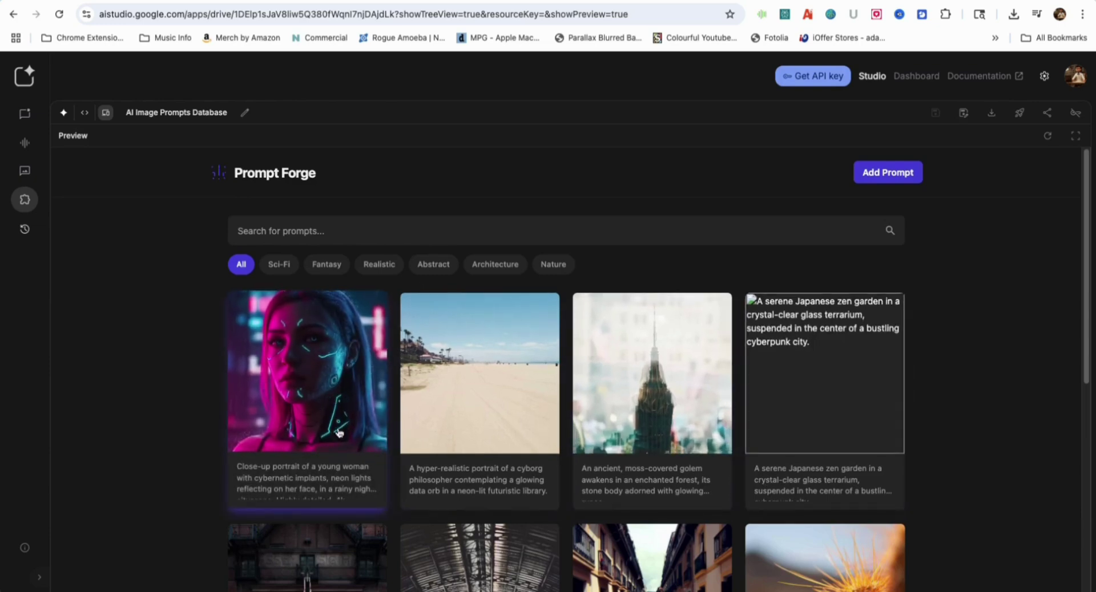
Regenerate the image of the Japanese zen garden terrarium prompt and close its details.
click(799, 326)
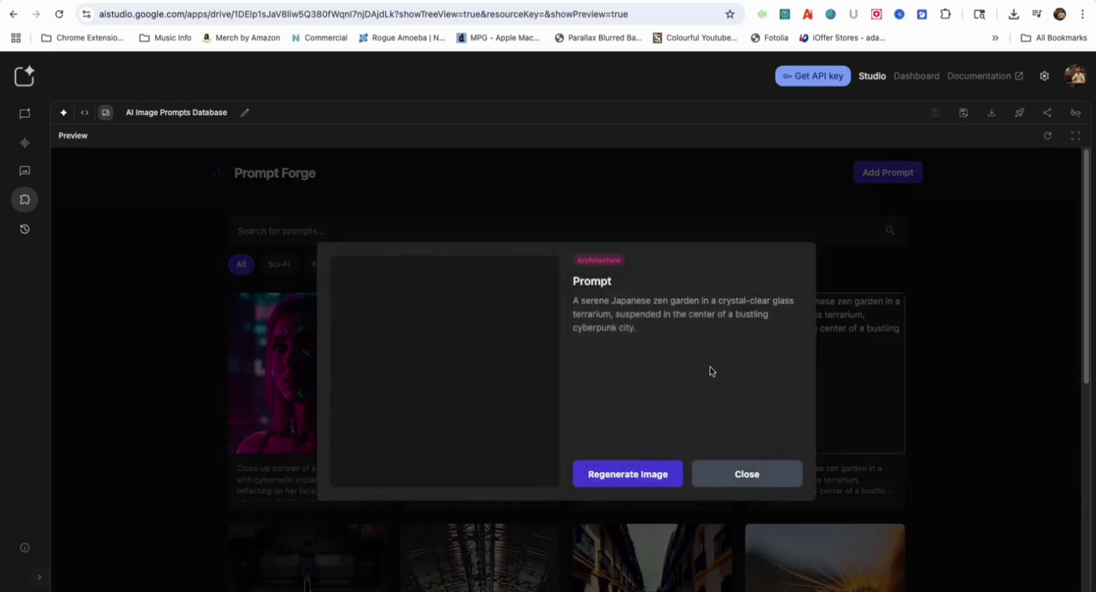
click(604, 474)
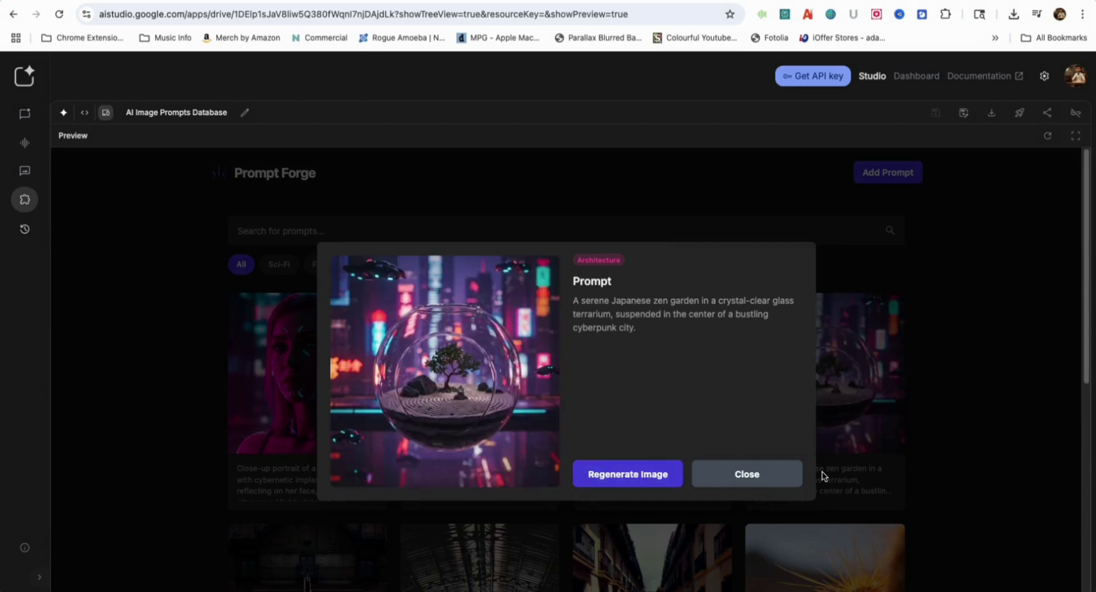
click(748, 478)
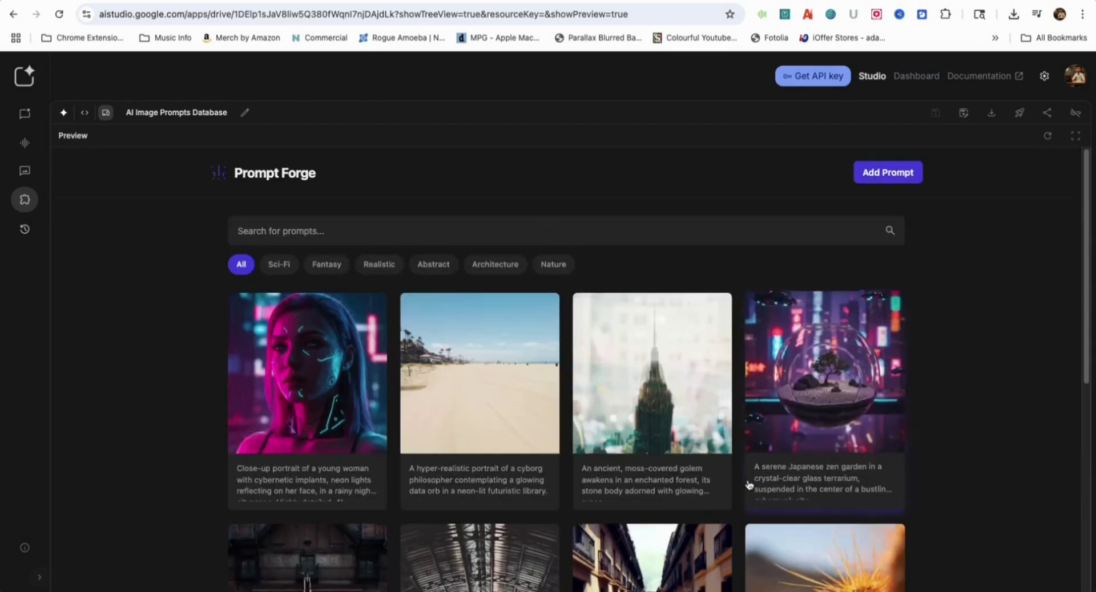